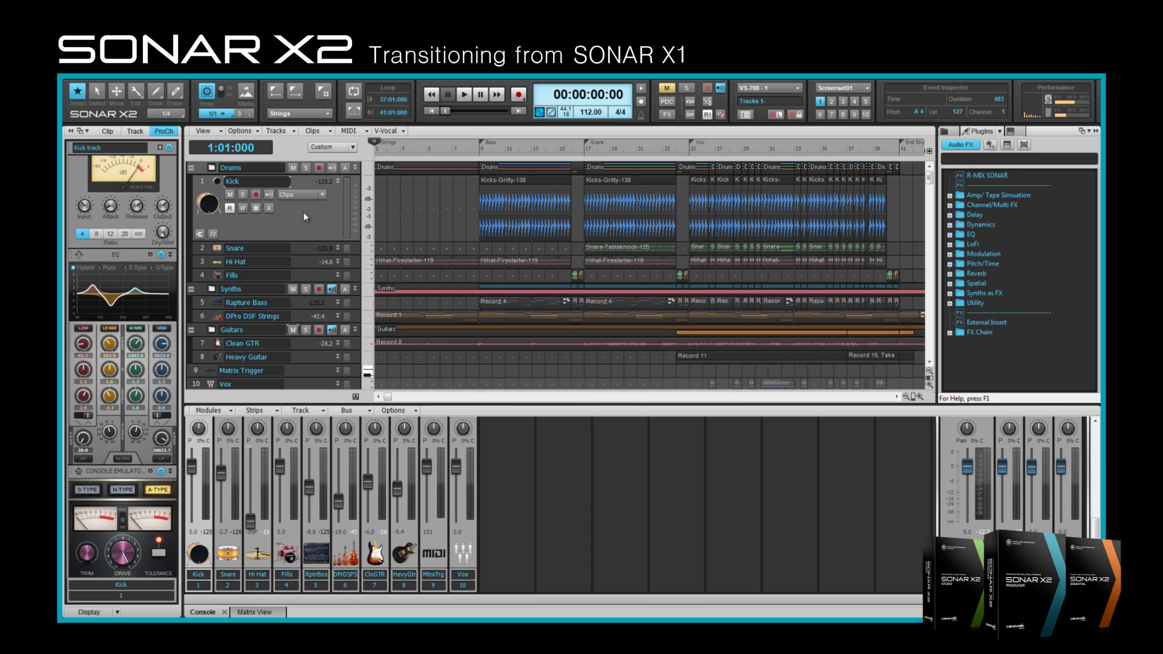
Step: Expand the Snare and Hi Hat track strips, collapse them again, and return to the Kick track
left_click(338, 248)
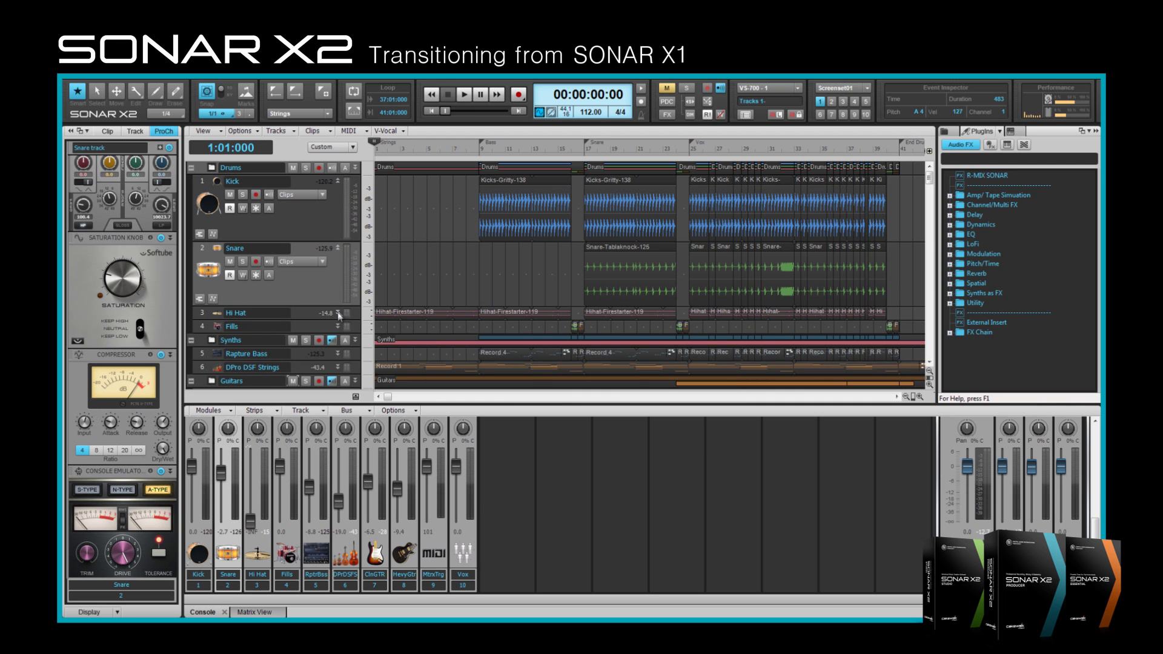
left_click(338, 314)
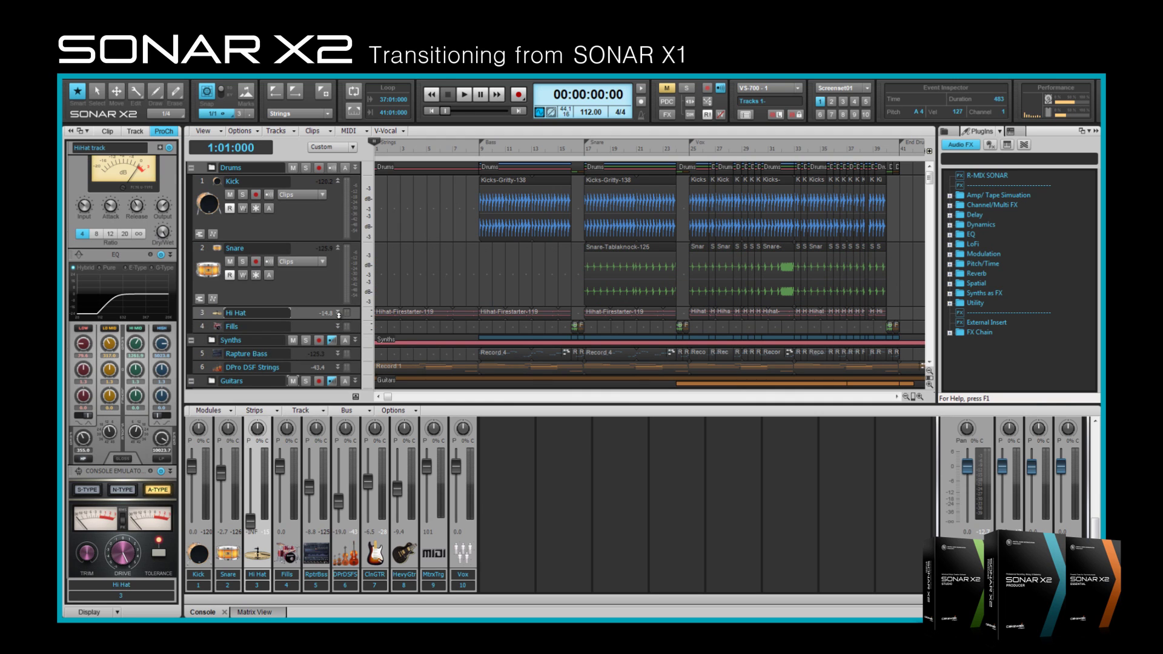
left_click(337, 248)
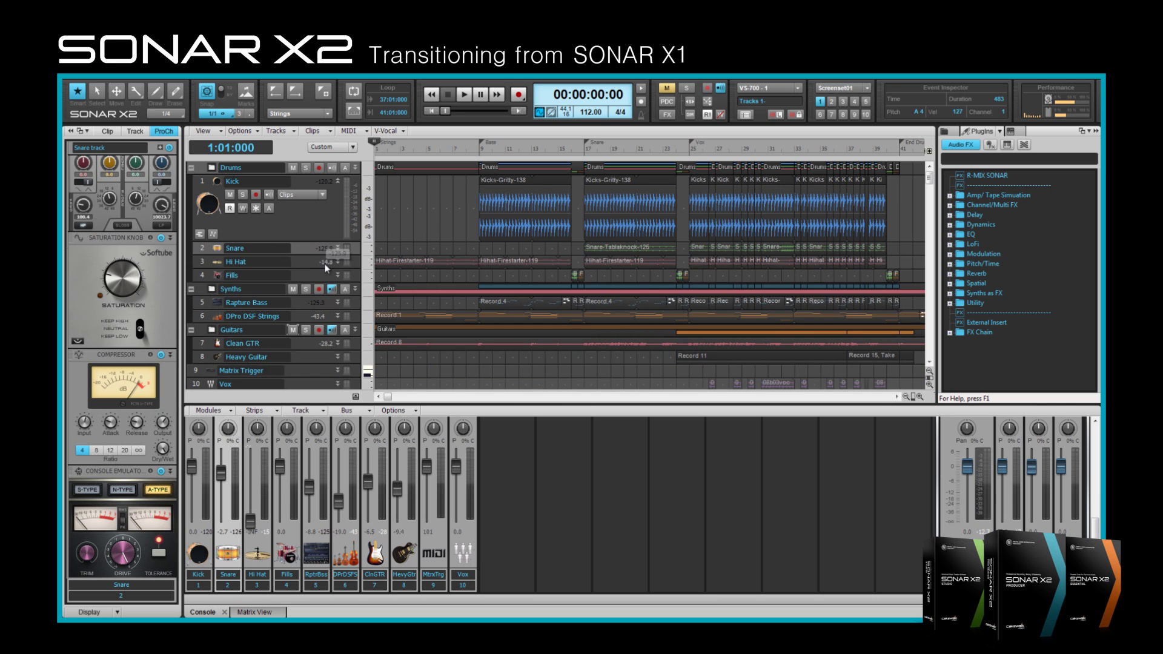
left_click_drag(323, 255, 340, 238)
left_click(325, 224)
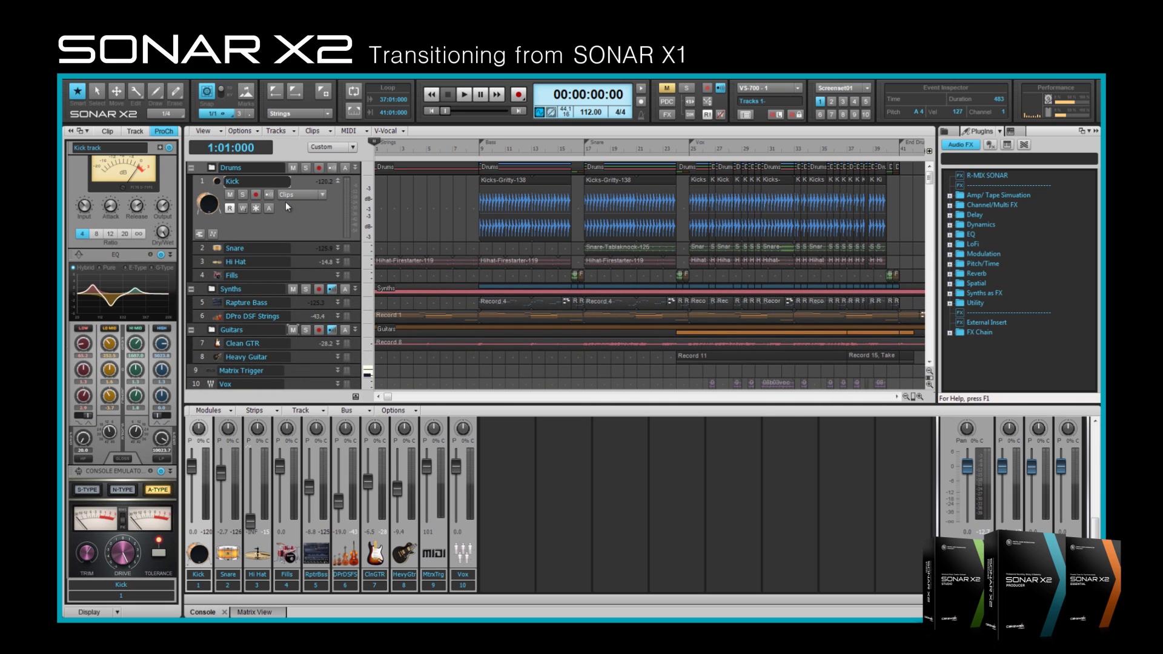
Step: Enable Auto Track Zoom and focus the Snare, Hi Hat, Fills and Kick tracks one after another
left_click(206, 130)
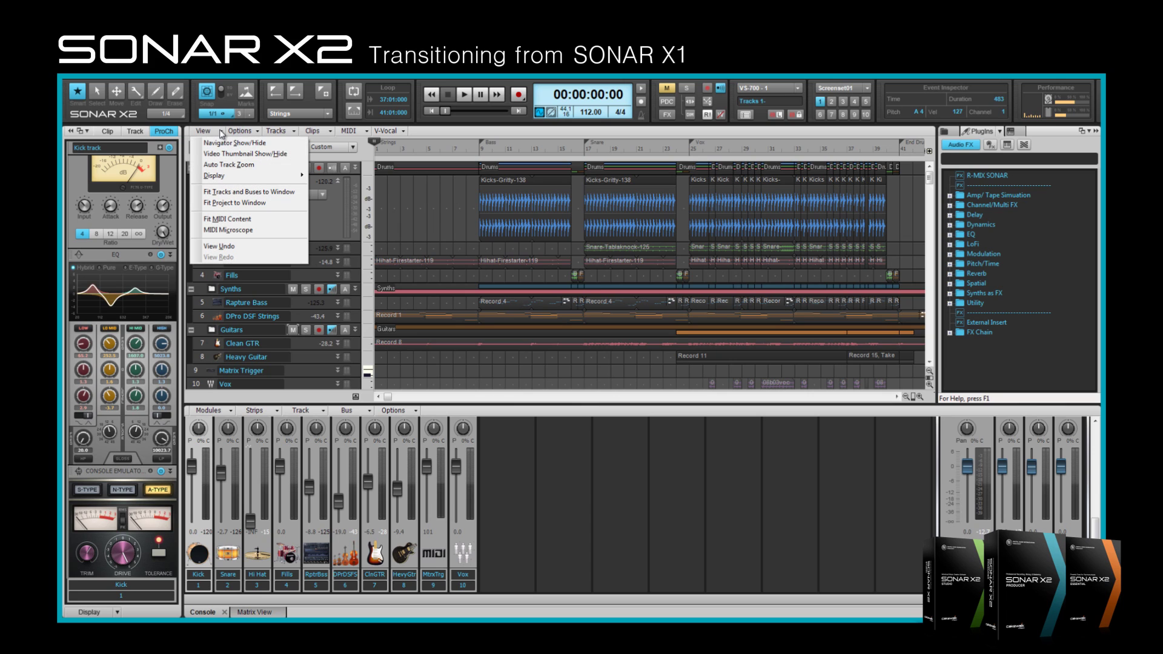
left_click(264, 165)
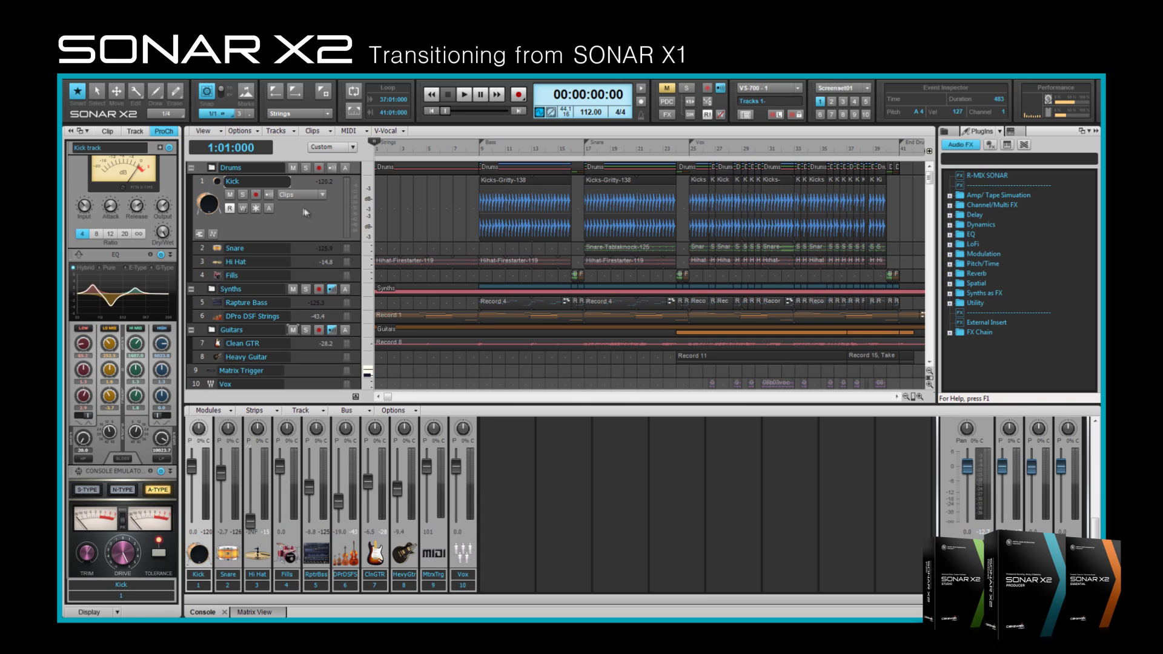
left_click(309, 247)
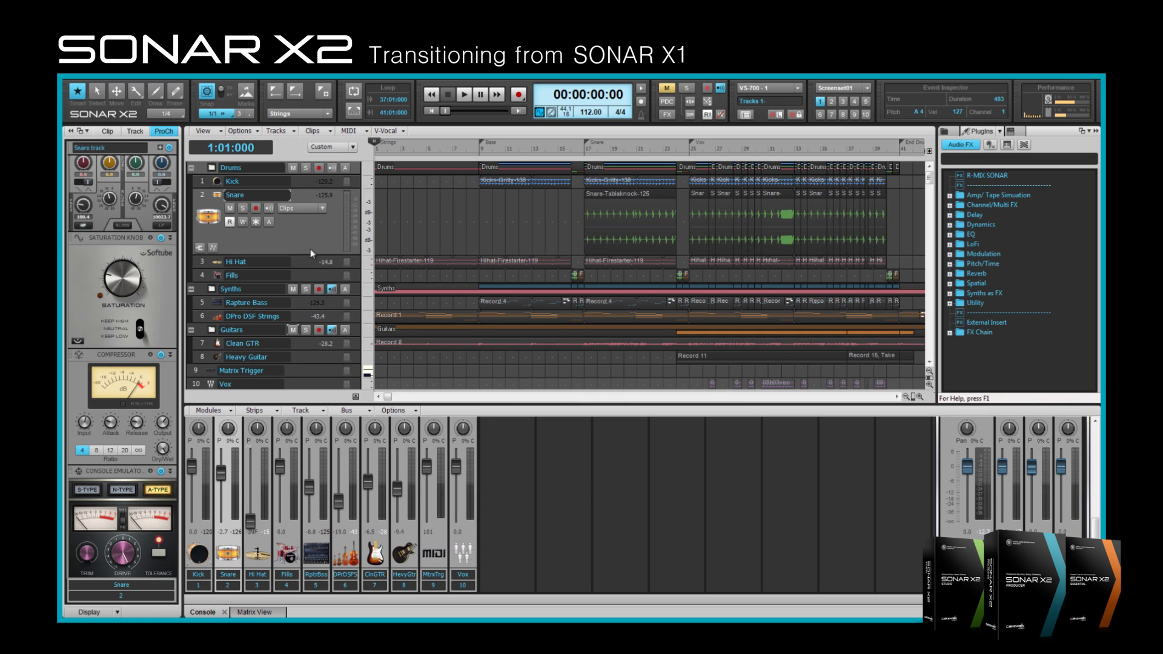
left_click(311, 260)
left_click(314, 276)
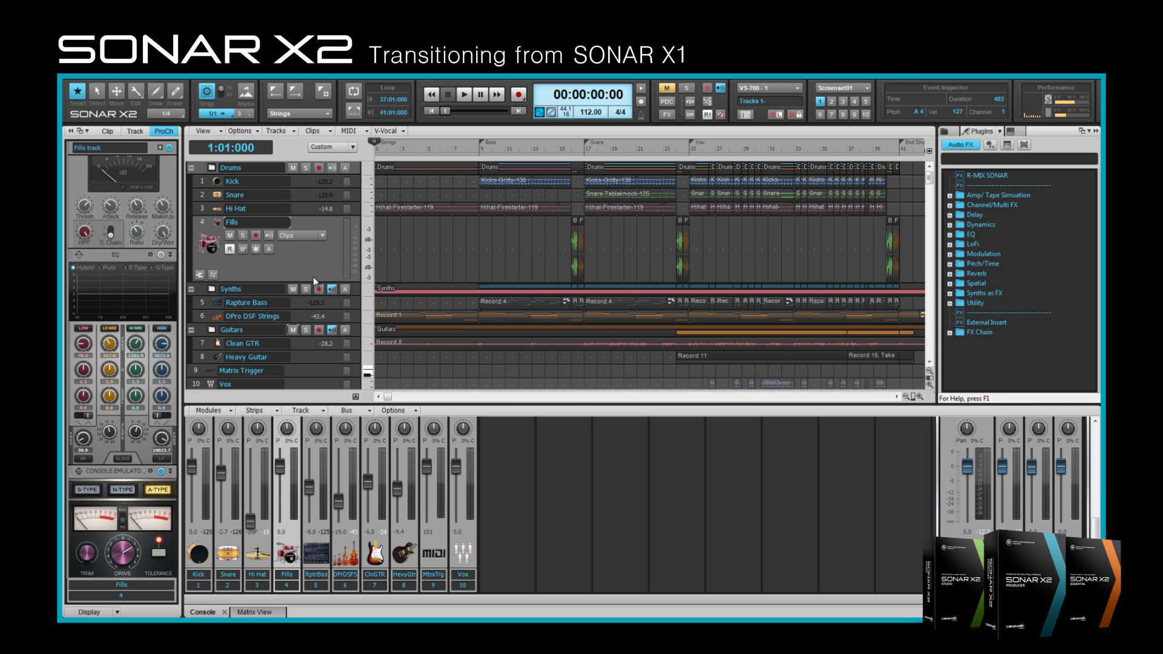
left_click(310, 303)
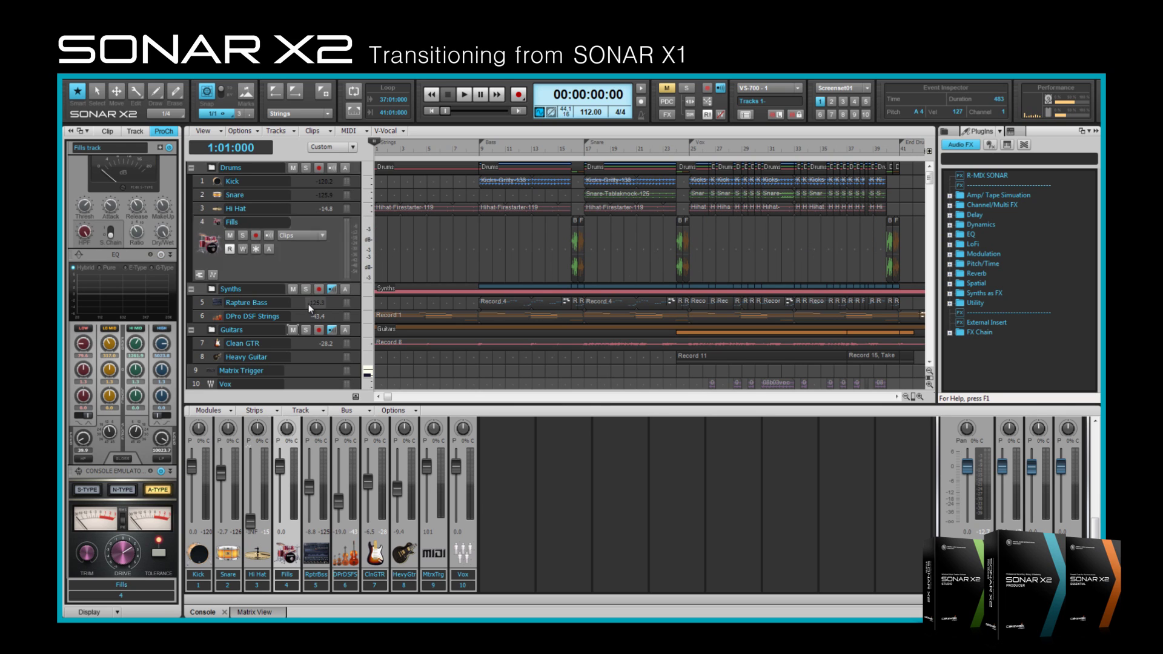
left_click(305, 184)
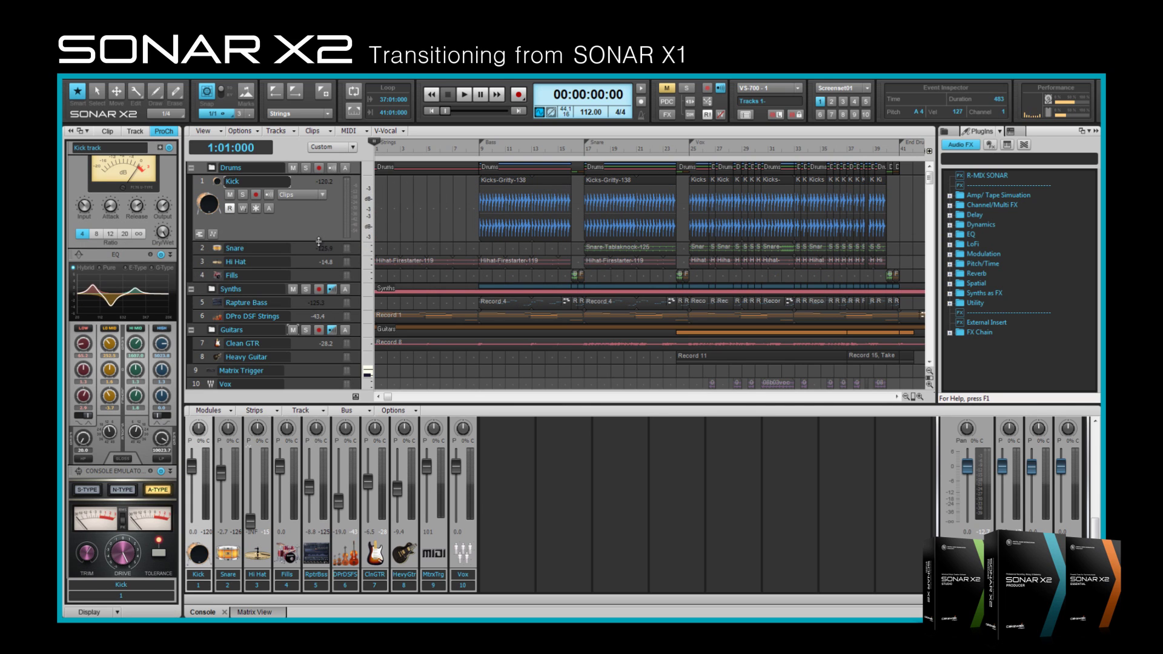
Step: Enlarge the auto-zoomed Kick track's height and focus the Snare, Hi Hat and Fills tracks in turn
left_click_drag(318, 244, 319, 295)
left_click(306, 298)
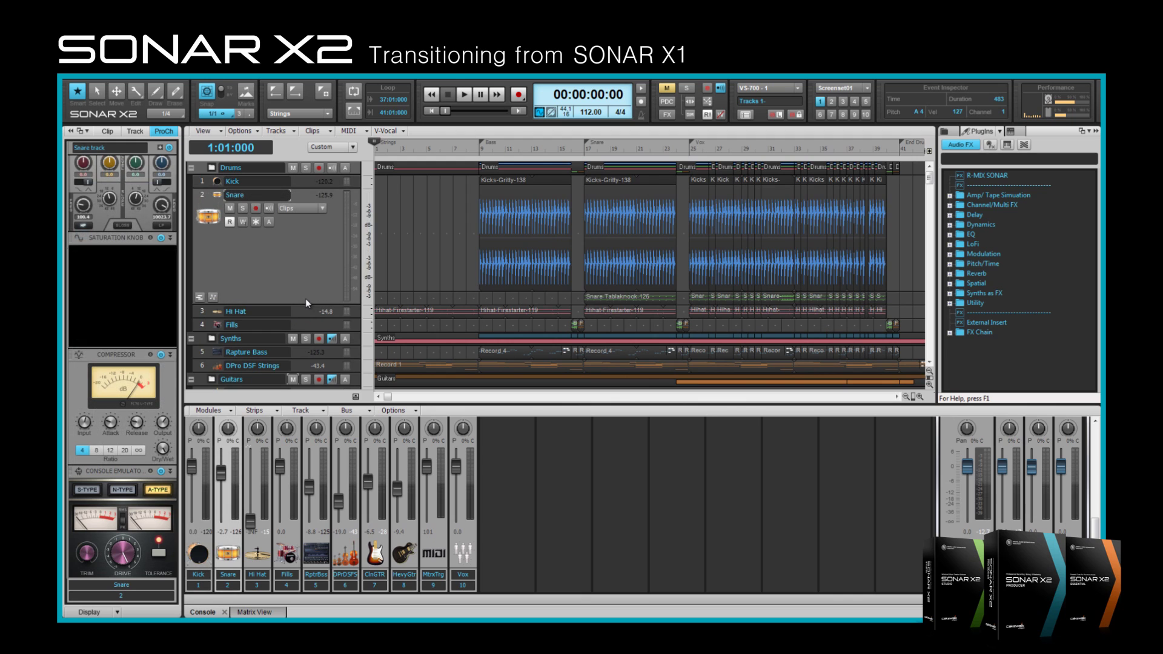
left_click(309, 309)
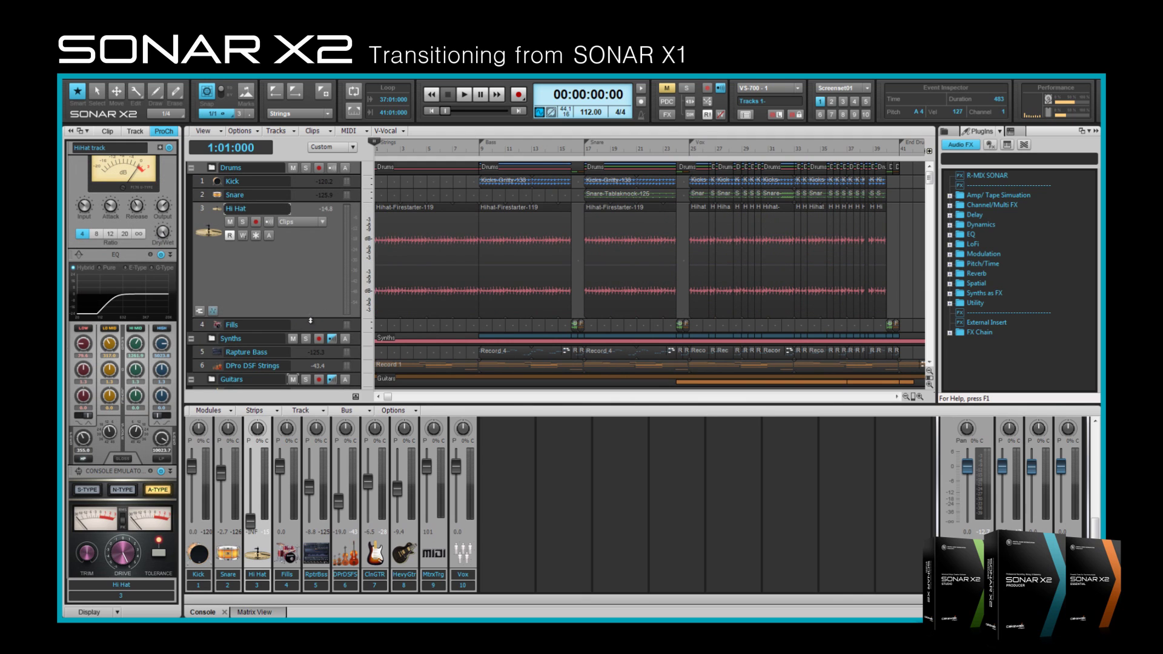
left_click(311, 323)
Step: Shrink the auto-zoomed Fills track to nearly minimum height and step back through Hi Hat, Snare and Kick
left_click_drag(311, 332, 308, 238)
left_click(302, 211)
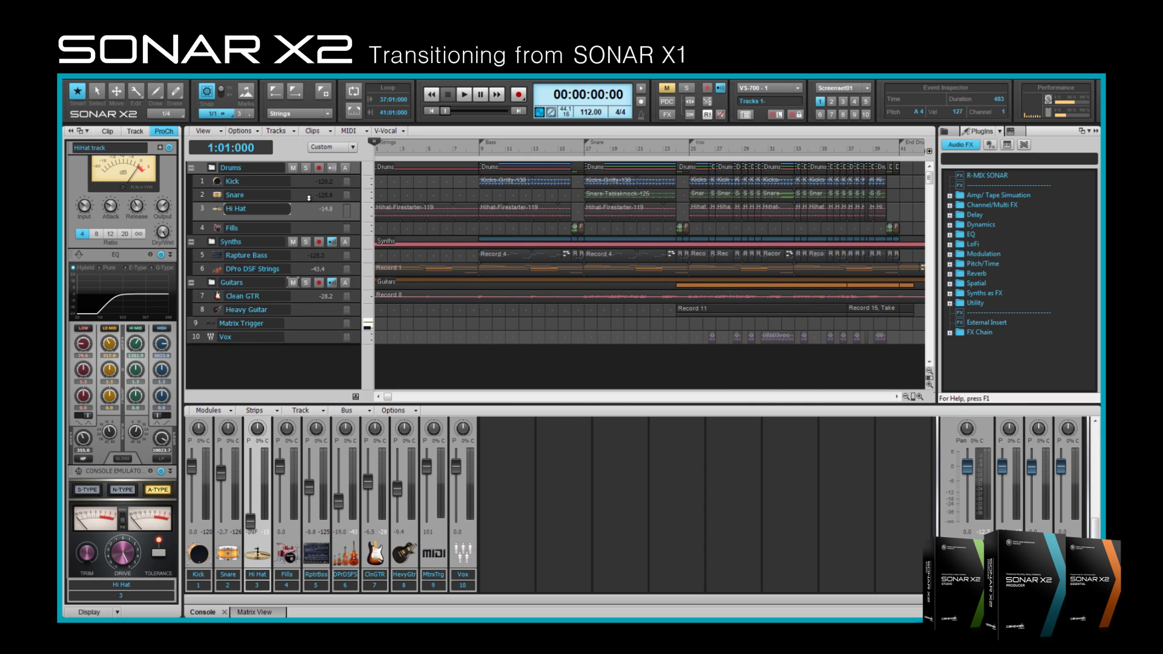
left_click(309, 197)
left_click(309, 184)
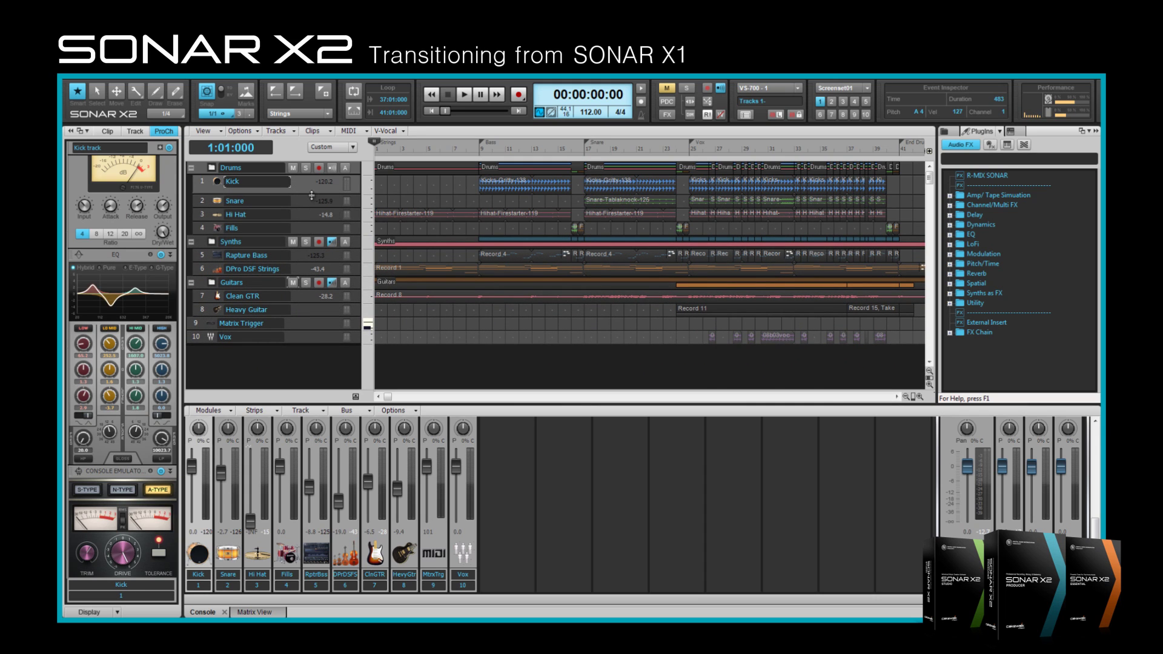
Step: Resize the auto-zoomed Kick track to a medium height, step through the drum tracks to Fills and return to Kick
left_click_drag(311, 194, 316, 246)
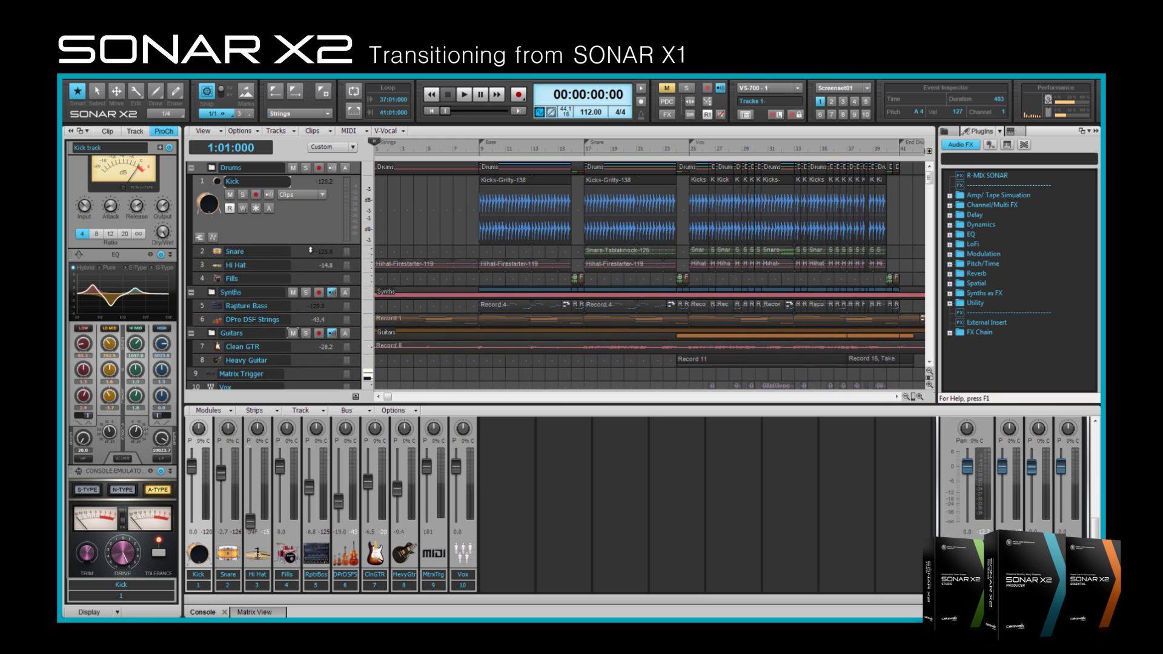
left_click(310, 249)
left_click(313, 264)
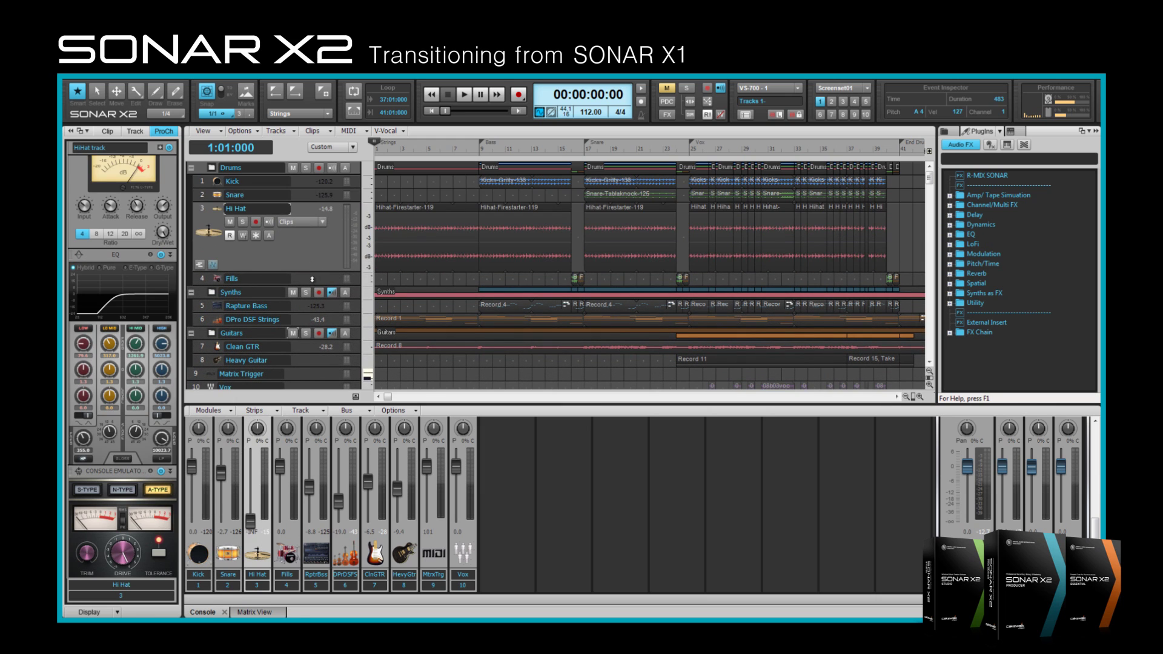
left_click(311, 280)
left_click(315, 208)
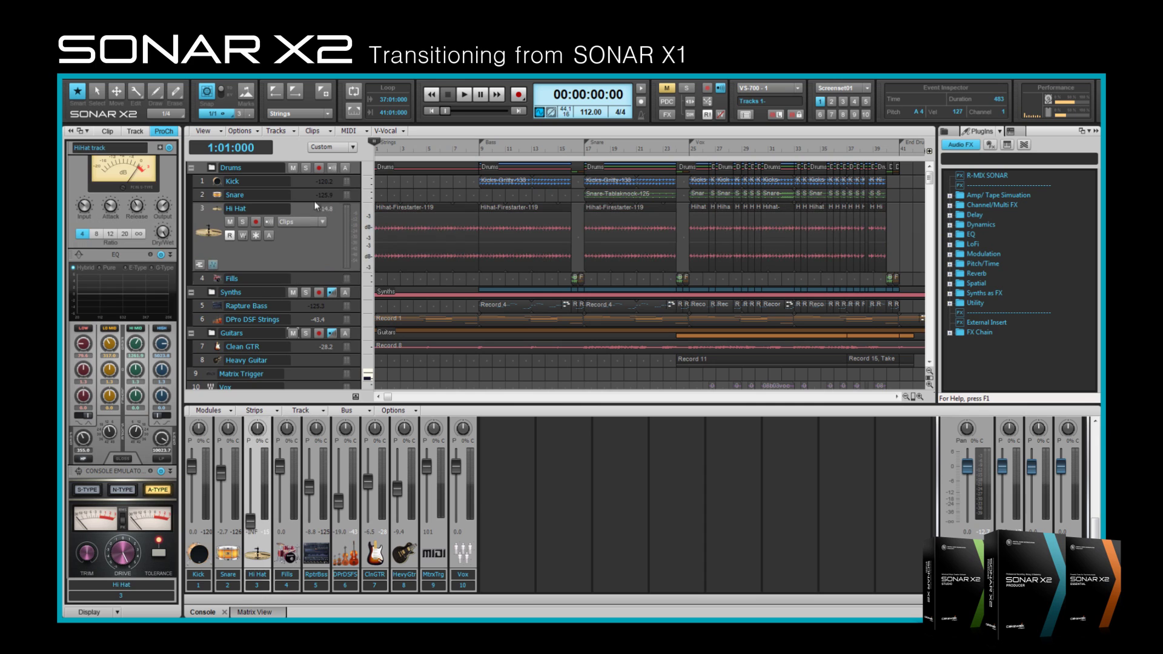
left_click(316, 194)
left_click(314, 180)
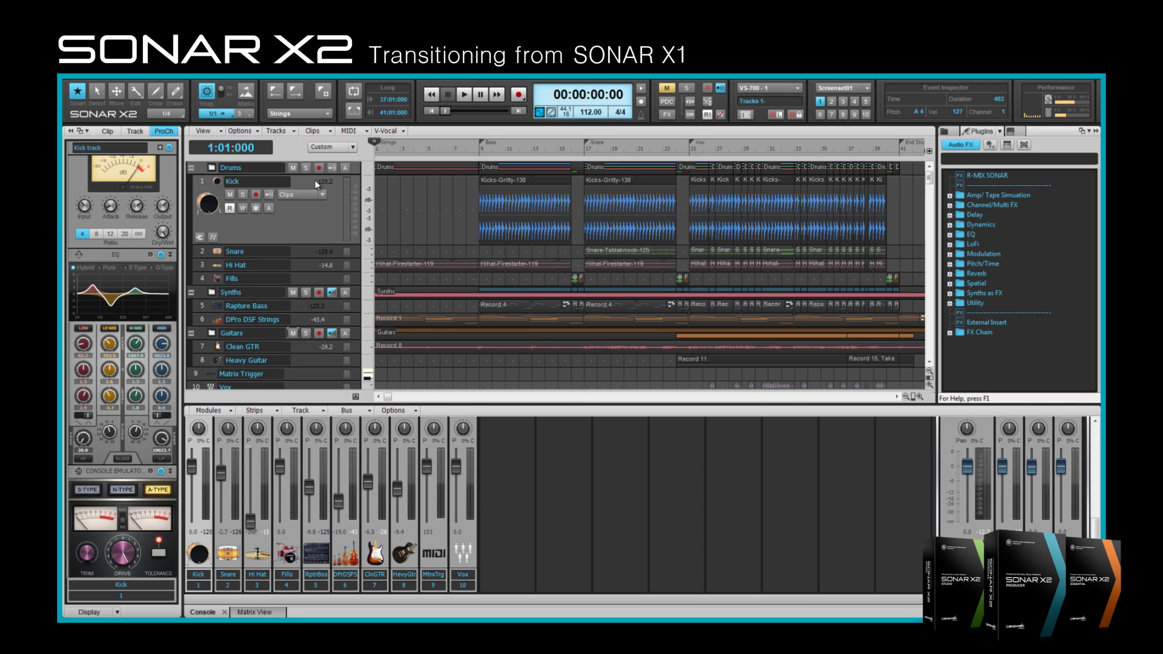
Step: Turn Auto Track Zoom off and back on again
left_click(221, 138)
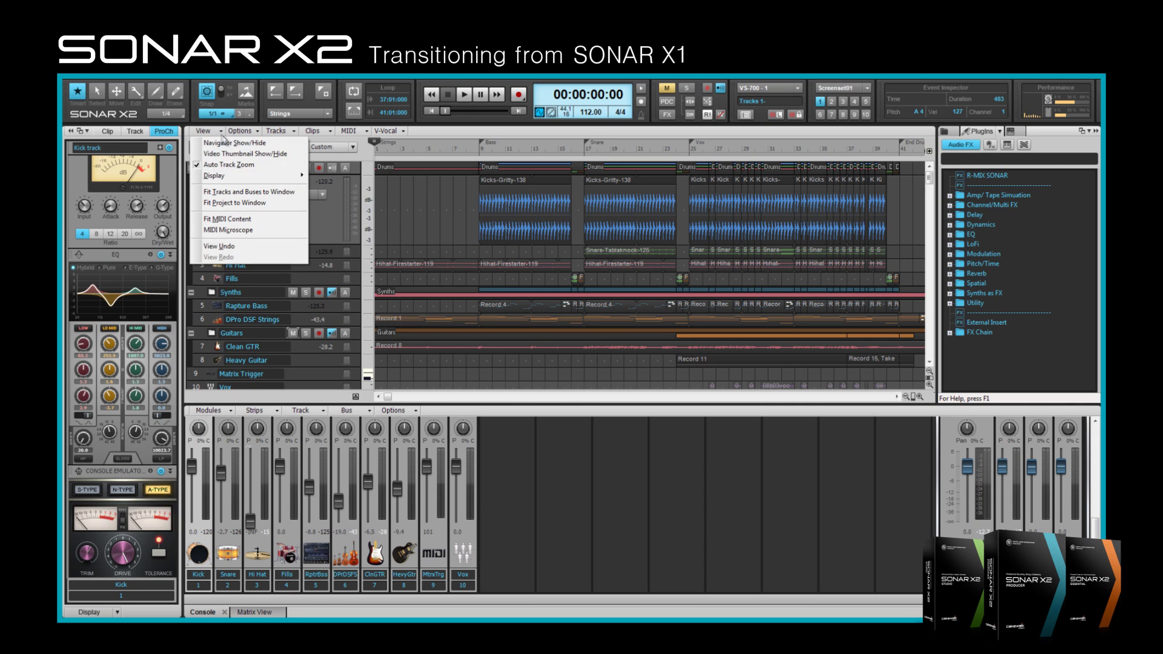
left_click(264, 166)
left_click(223, 131)
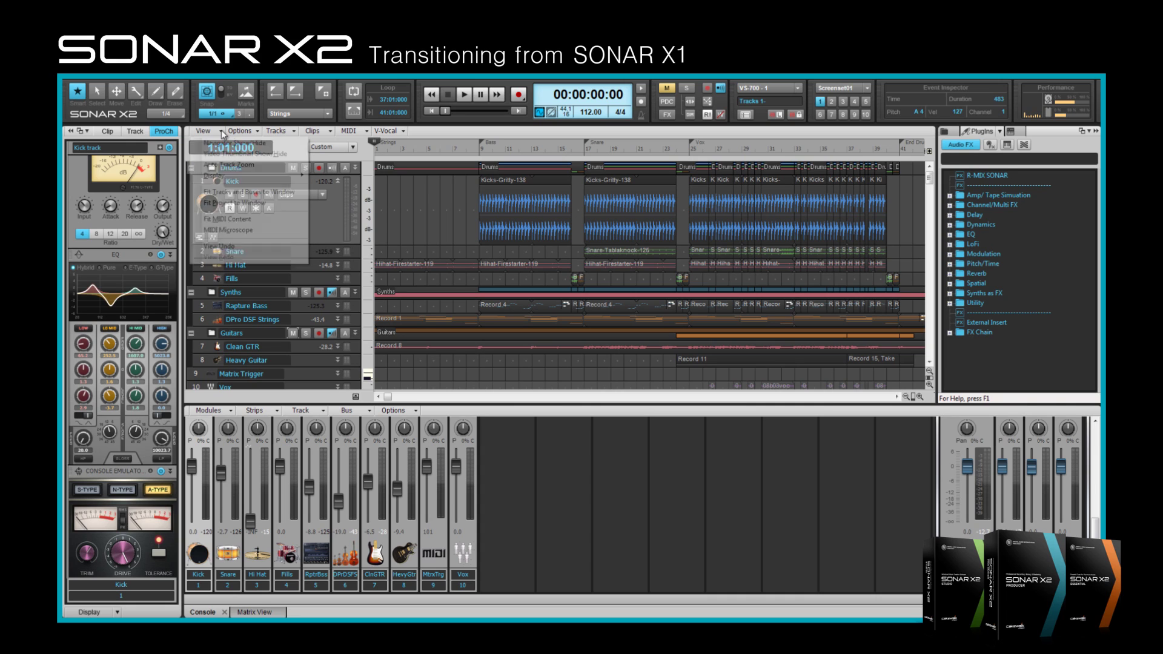
left_click(249, 166)
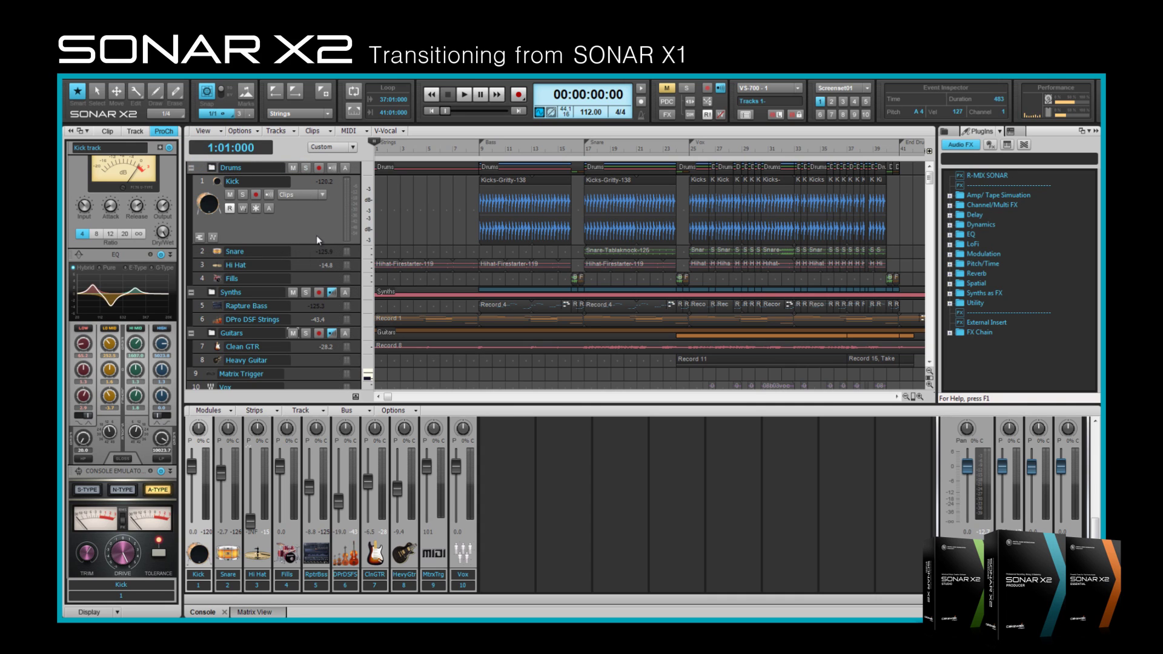
Step: Focus Snare, Hi Hat and Fills in turn to view each one auto-zoomed, ending on the Kick track
left_click(314, 251)
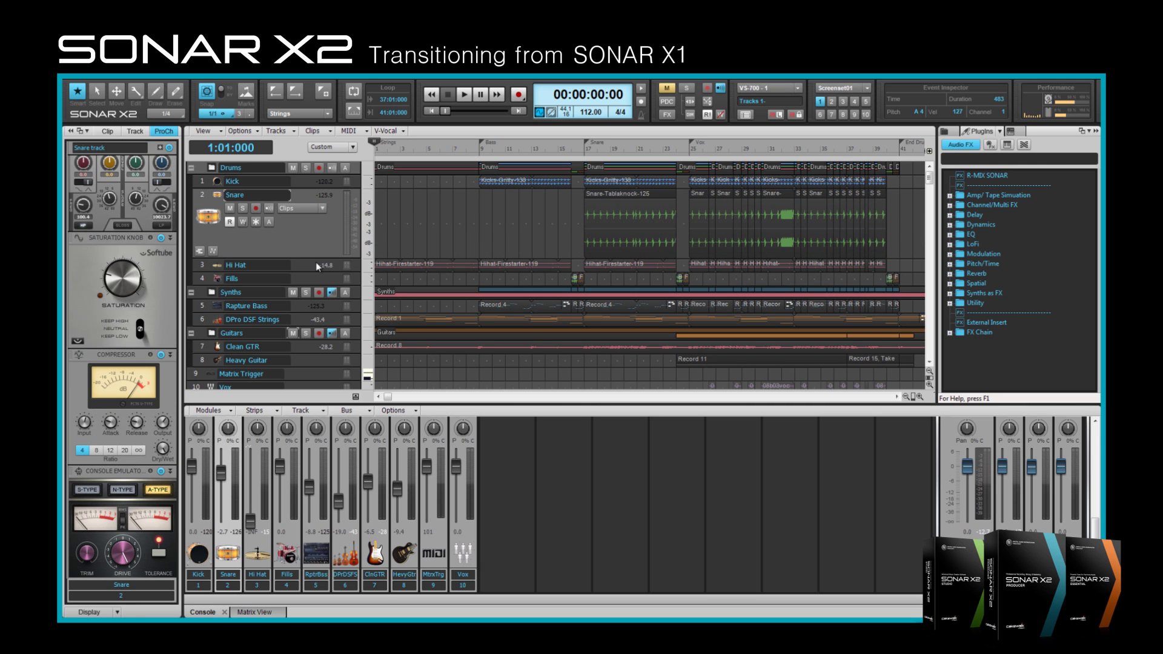
left_click(315, 263)
left_click(318, 278)
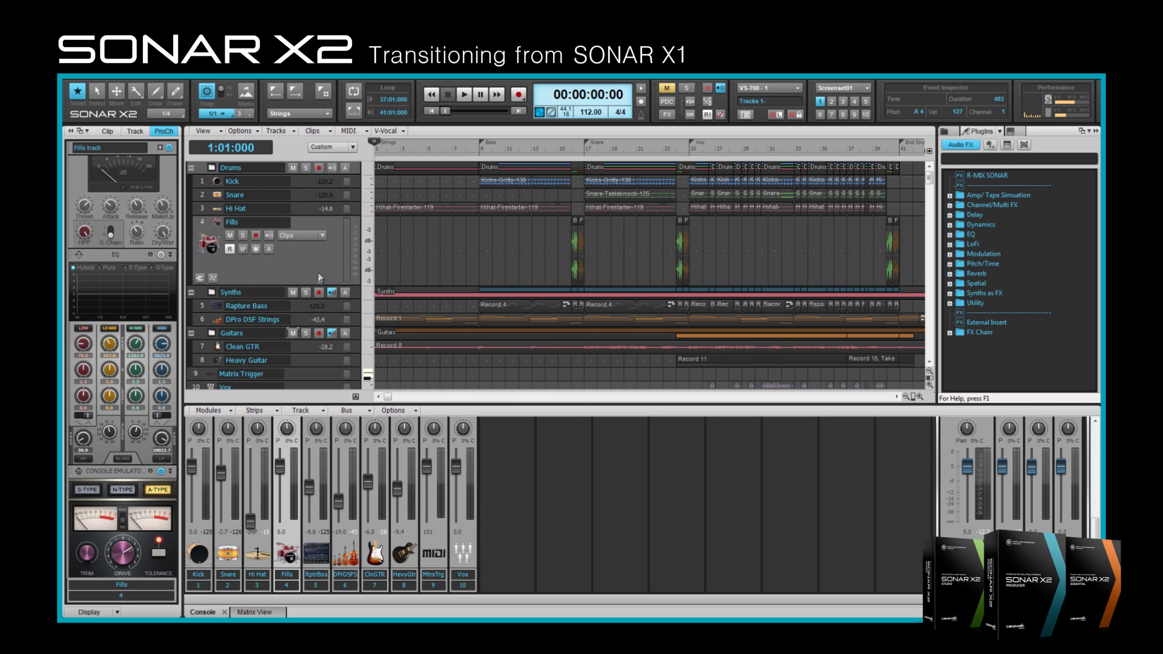
left_click(316, 180)
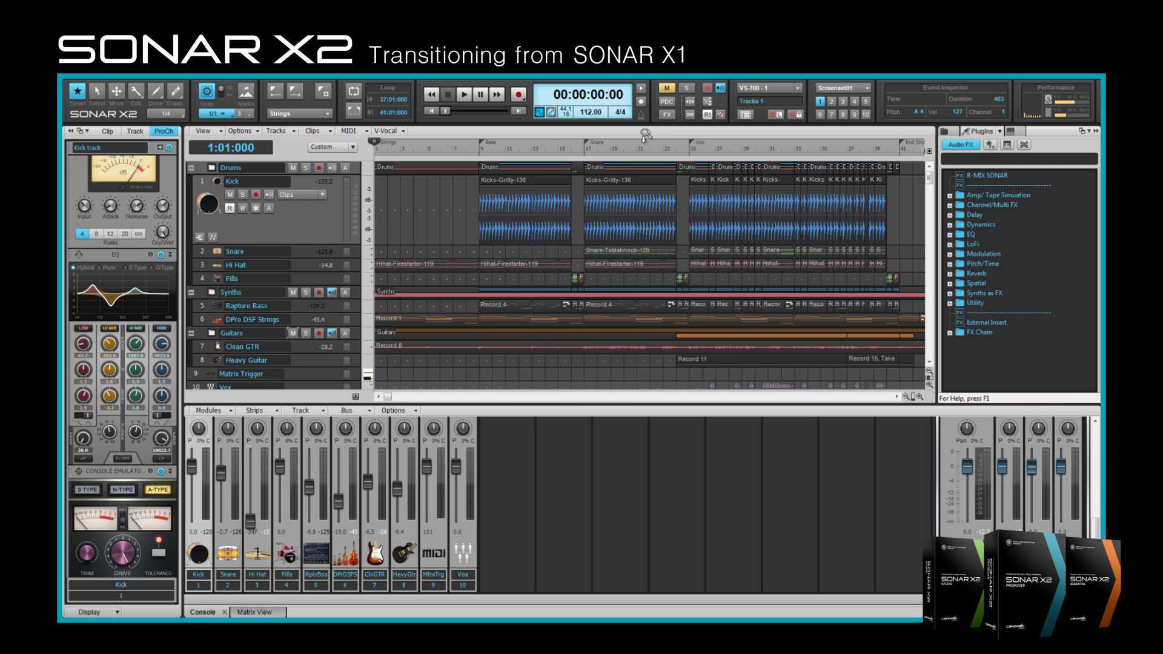
Step: Zoom the timeline in closely around measure 21 and back out to show all the clips
left_click_drag(644, 136, 703, 146)
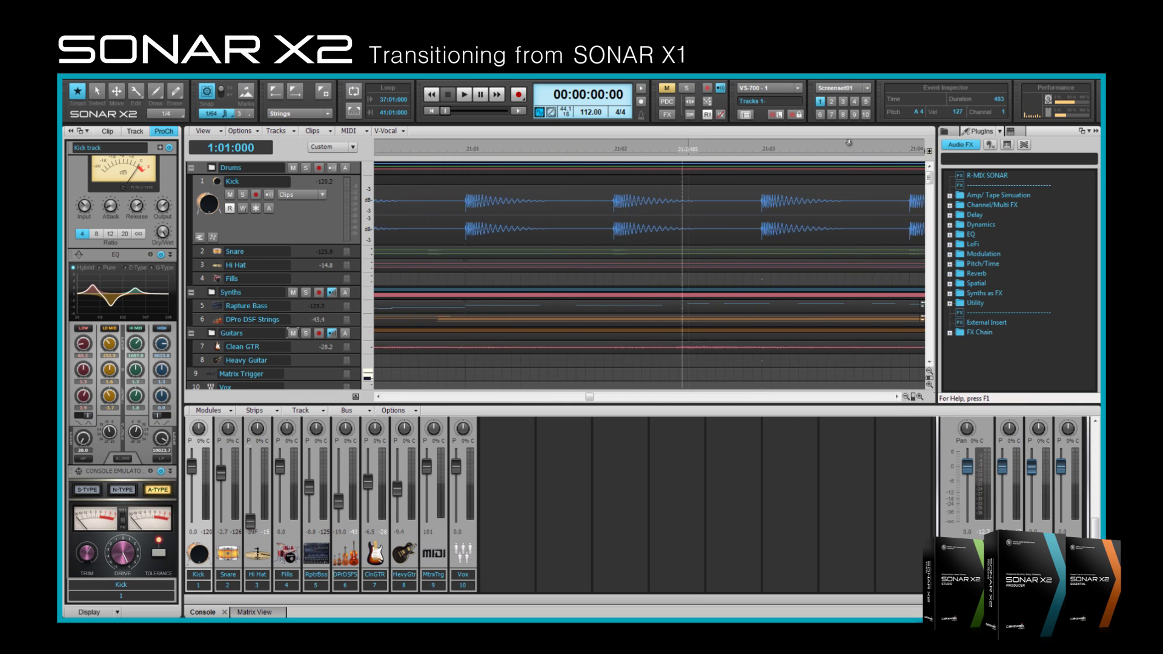
left_click_drag(772, 142, 917, 153)
left_click_drag(801, 137, 711, 141)
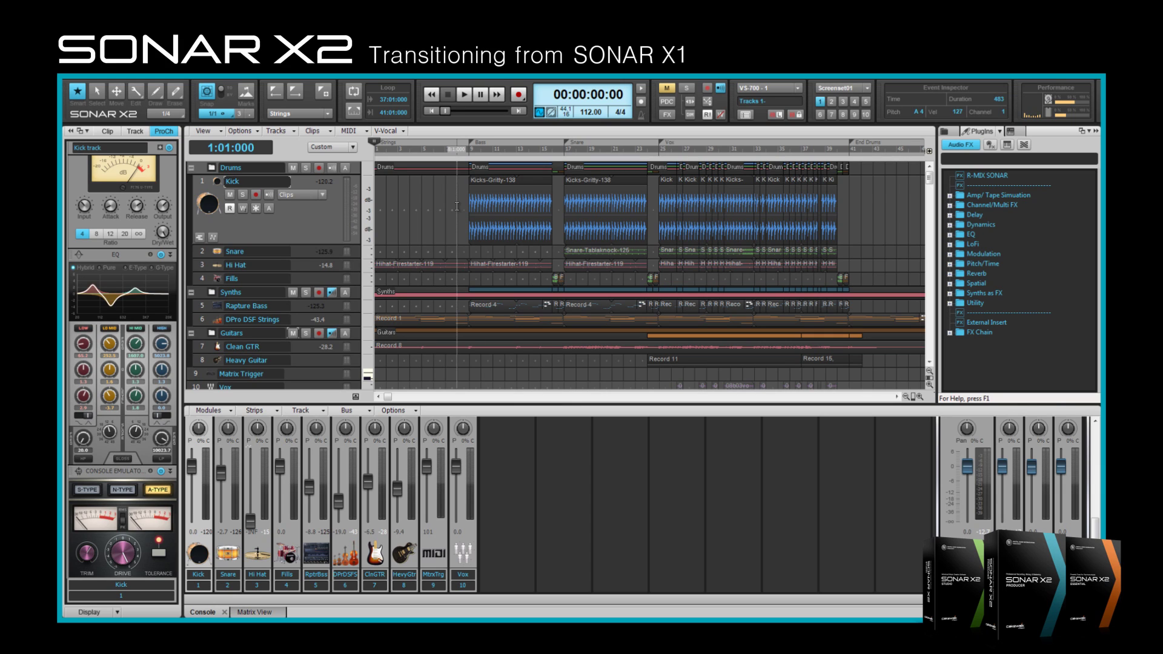
Step: Select time ranges spanning the Kick through Heavy Guitar tracks in the clips area
left_click_drag(456, 207, 541, 328)
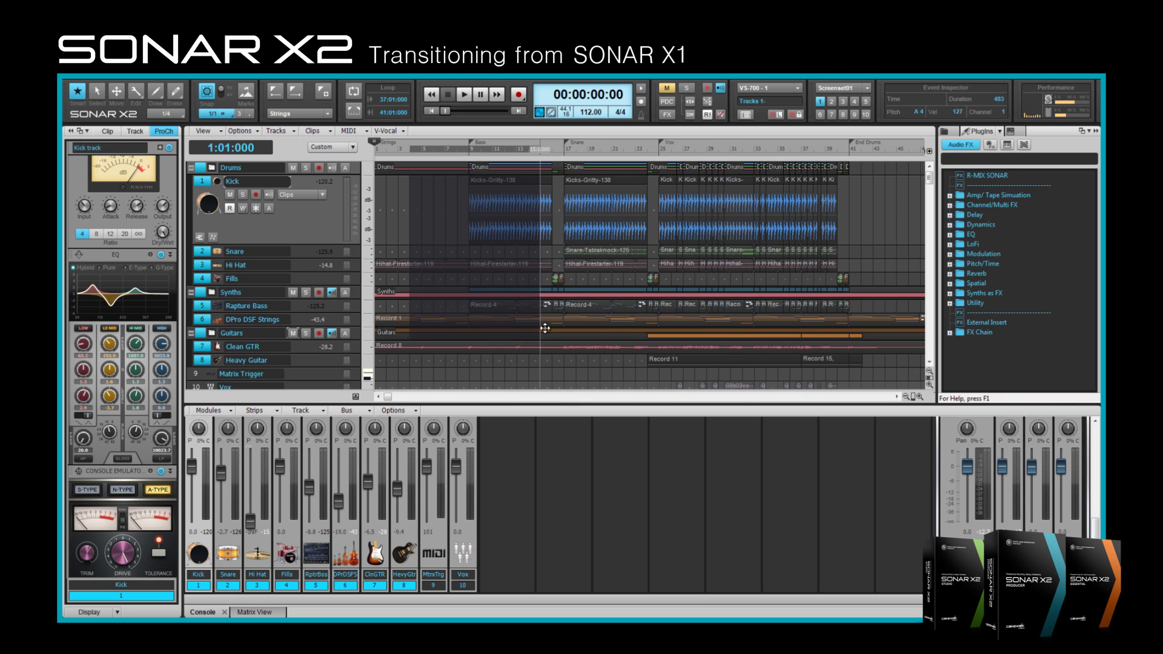
left_click_drag(589, 349, 465, 241)
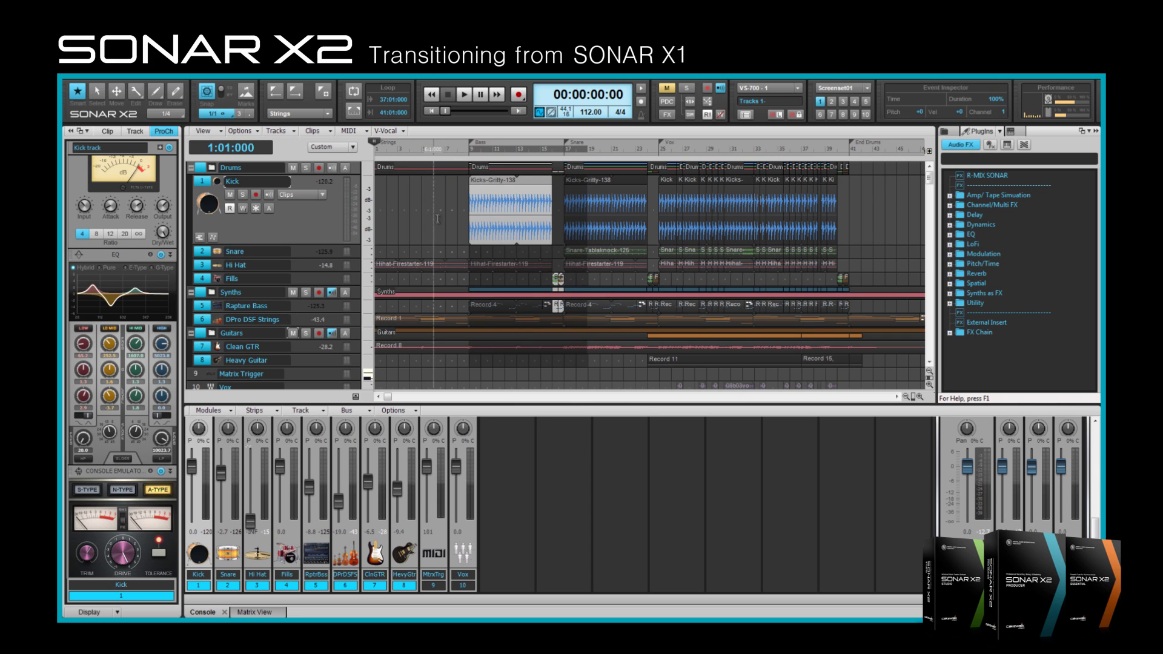
Step: Lasso-select the two Kicks-Gritty-138 clips, include the Snare-Tablaknock-125 clip, and reselect only the two Kick clips
left_click_drag(438, 203, 609, 234)
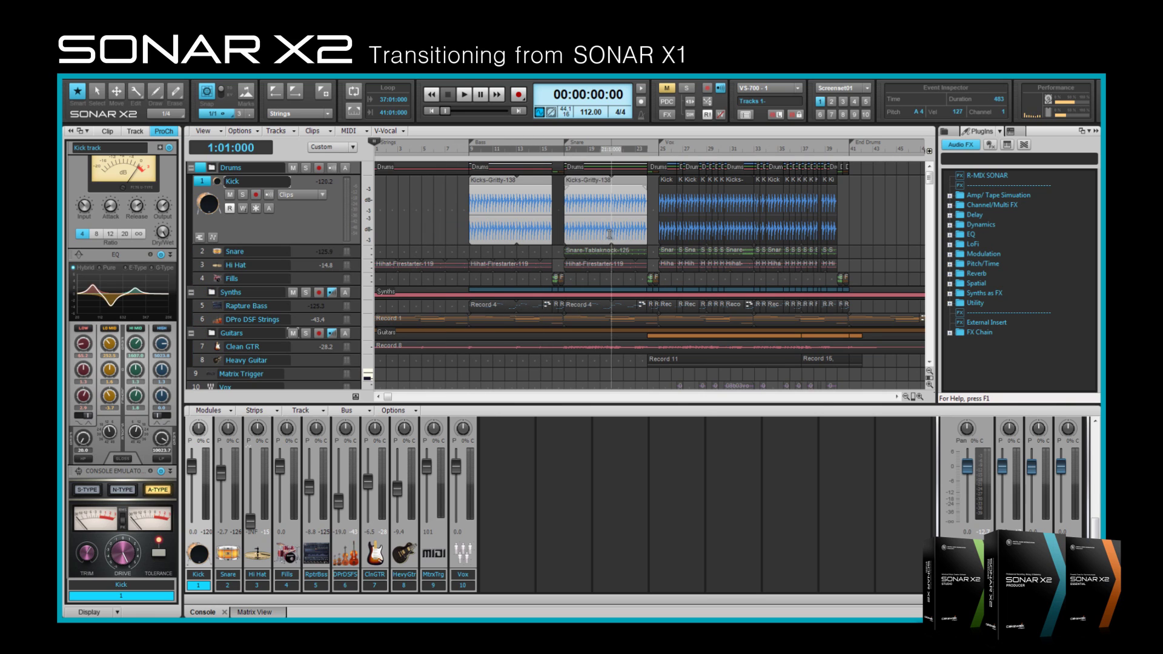
left_click_drag(460, 210, 622, 254)
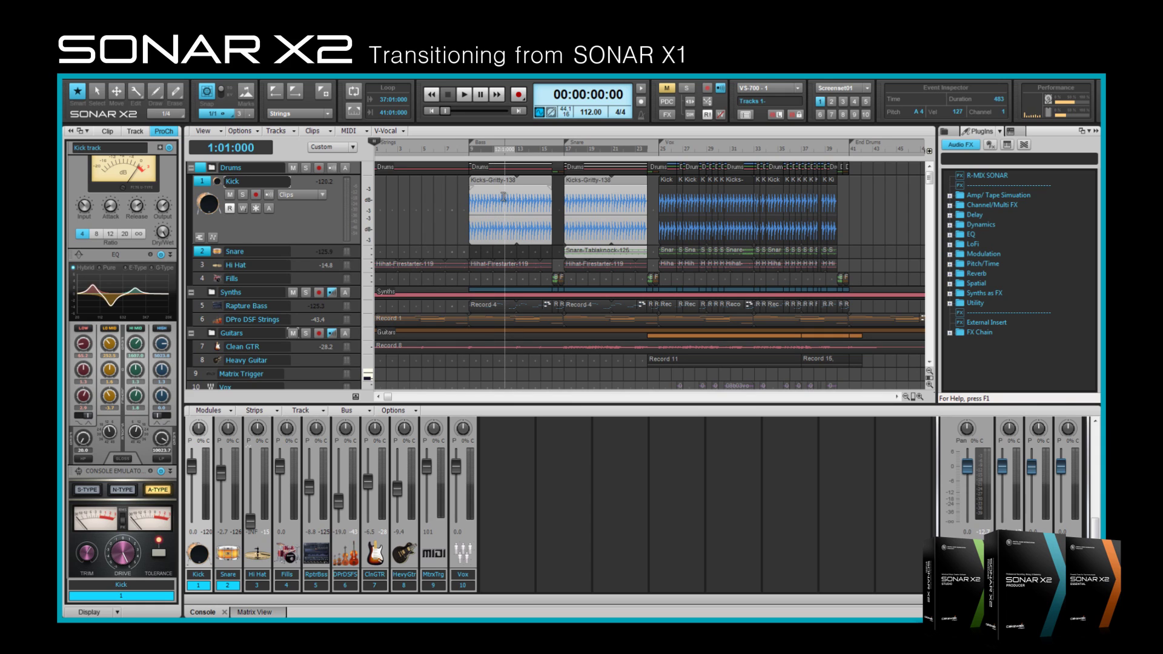
mouse_move(503, 197)
left_mouse_down()
mouse_move(586, 225)
mouse_move(588, 236)
left_mouse_up()
left_click_drag(454, 204, 622, 232)
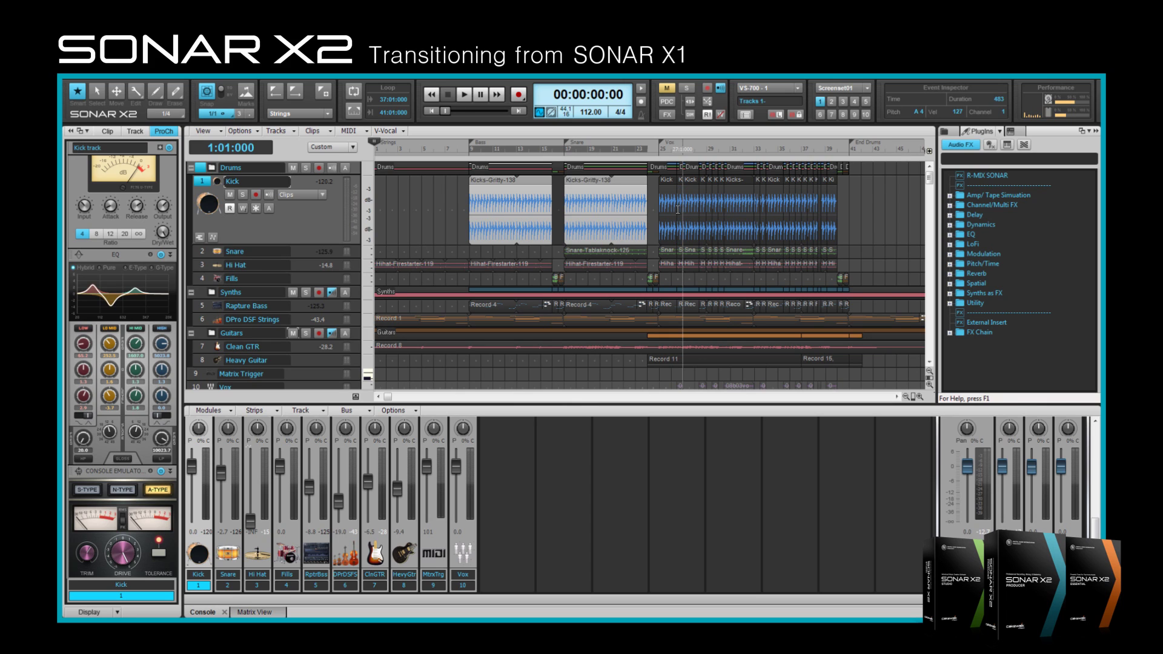
Step: Select the Kick track's audio from about measure 27 to 34, then clear the selection by setting the Now Time to measure 8
left_click_drag(679, 210, 762, 230)
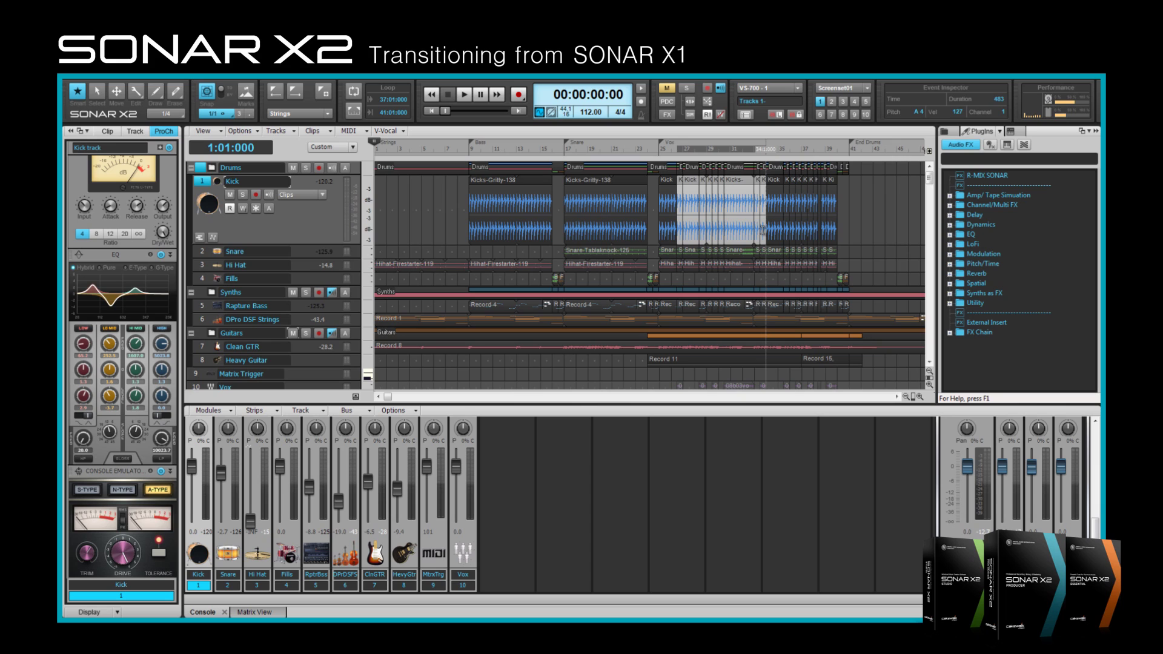
left_click(456, 217)
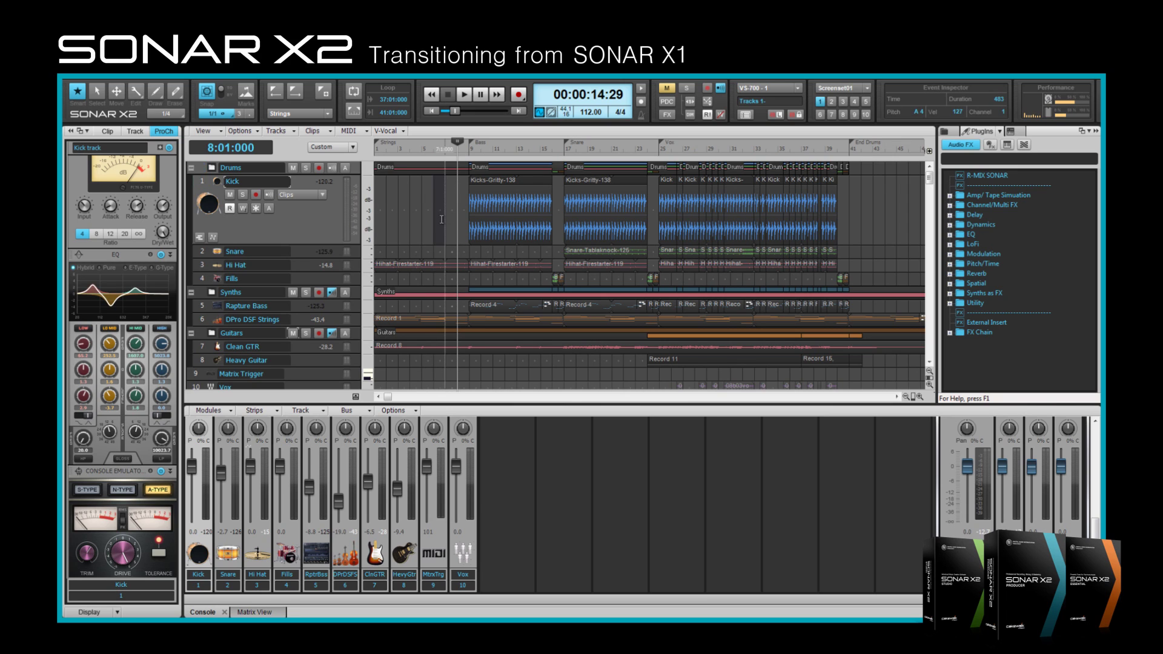
Step: Select a time range of about measures 12 to 23 across Kick through DPro DSF Strings and narrow it to the Hi Hat track
left_click_drag(467, 224, 622, 279)
left_click_drag(502, 206, 633, 299)
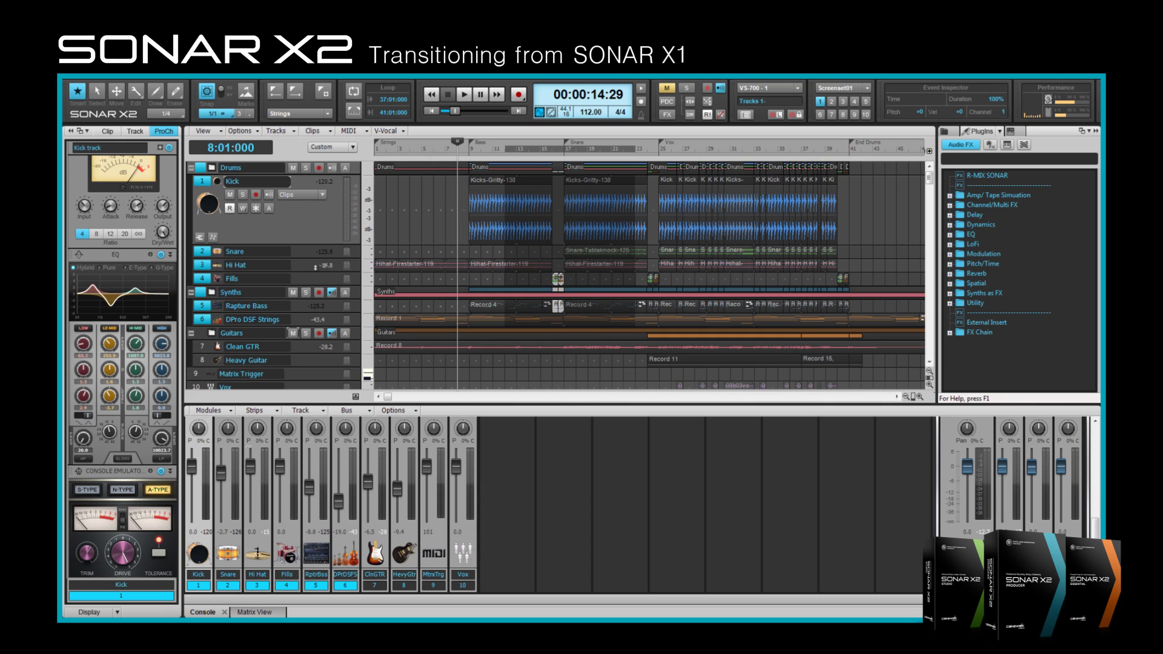
left_click(205, 265)
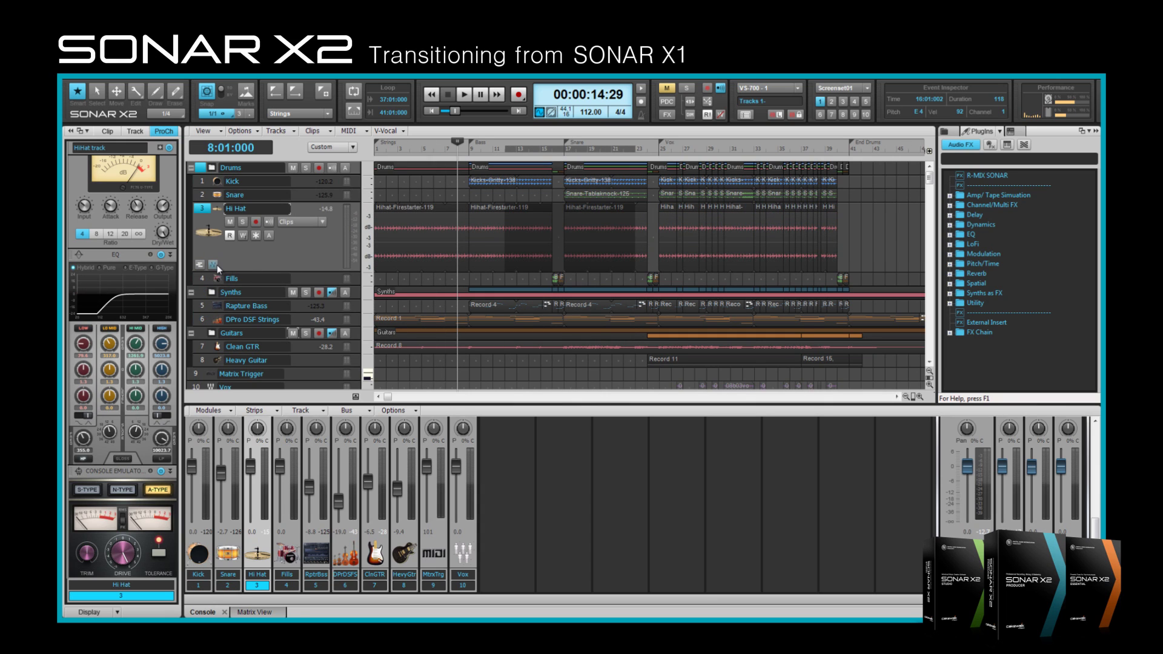
Step: Show the Hi Hat track's Volume automation lane and lower the envelope between about measures 9 and 22
left_click(213, 264)
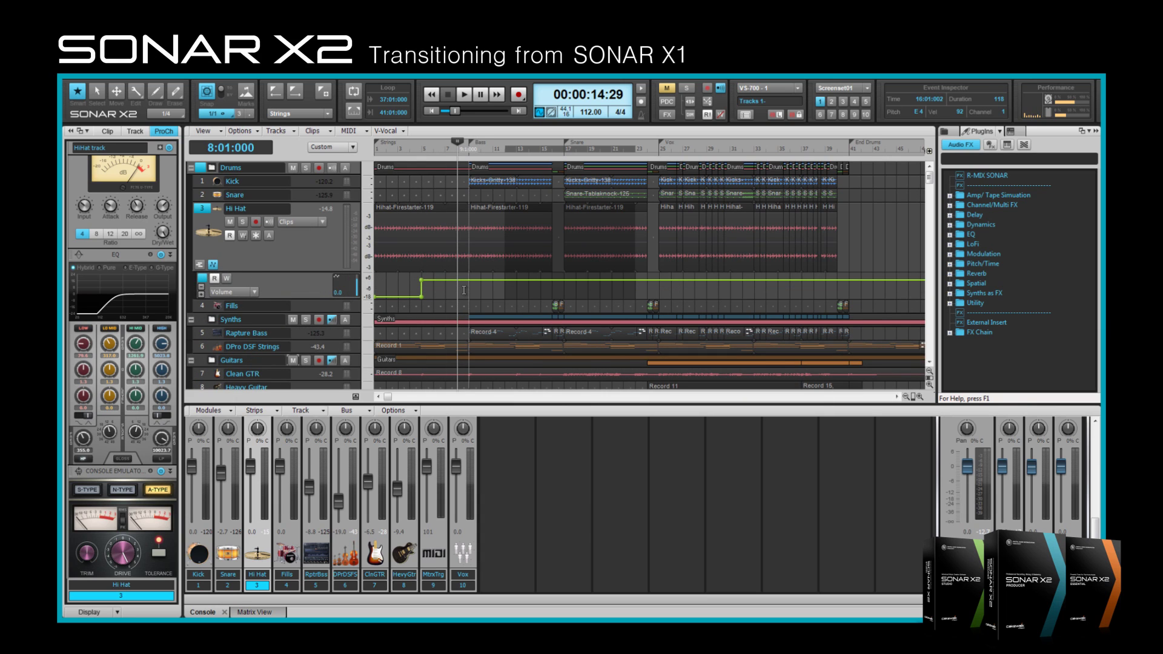
left_click_drag(464, 290, 629, 297)
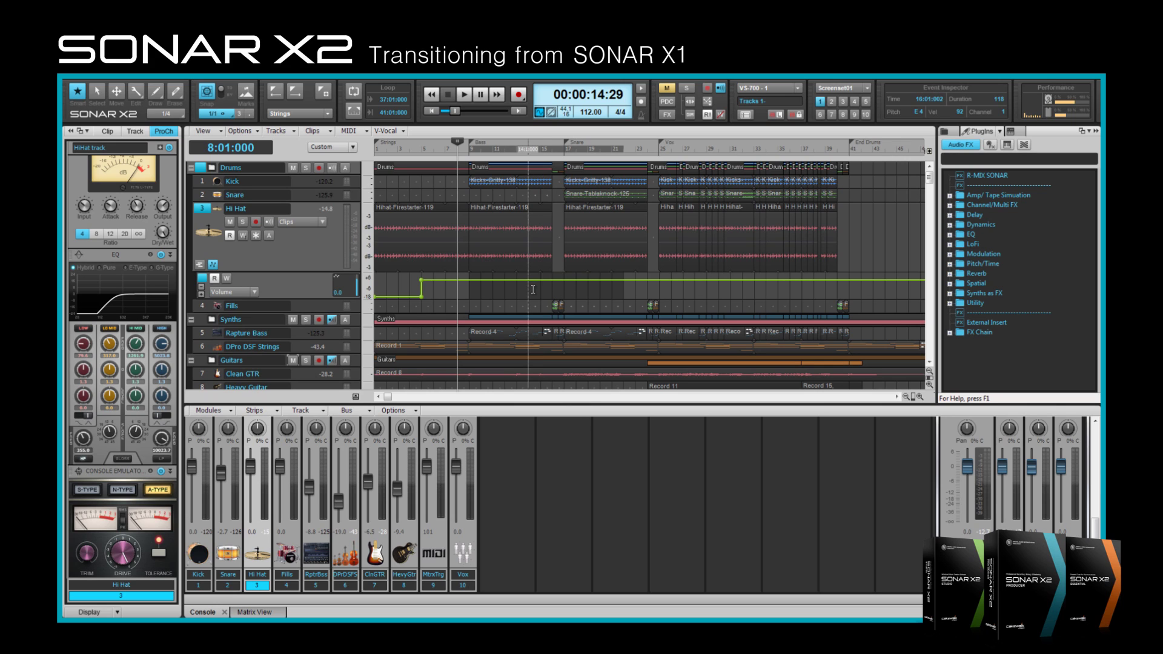
left_click_drag(509, 280, 509, 290)
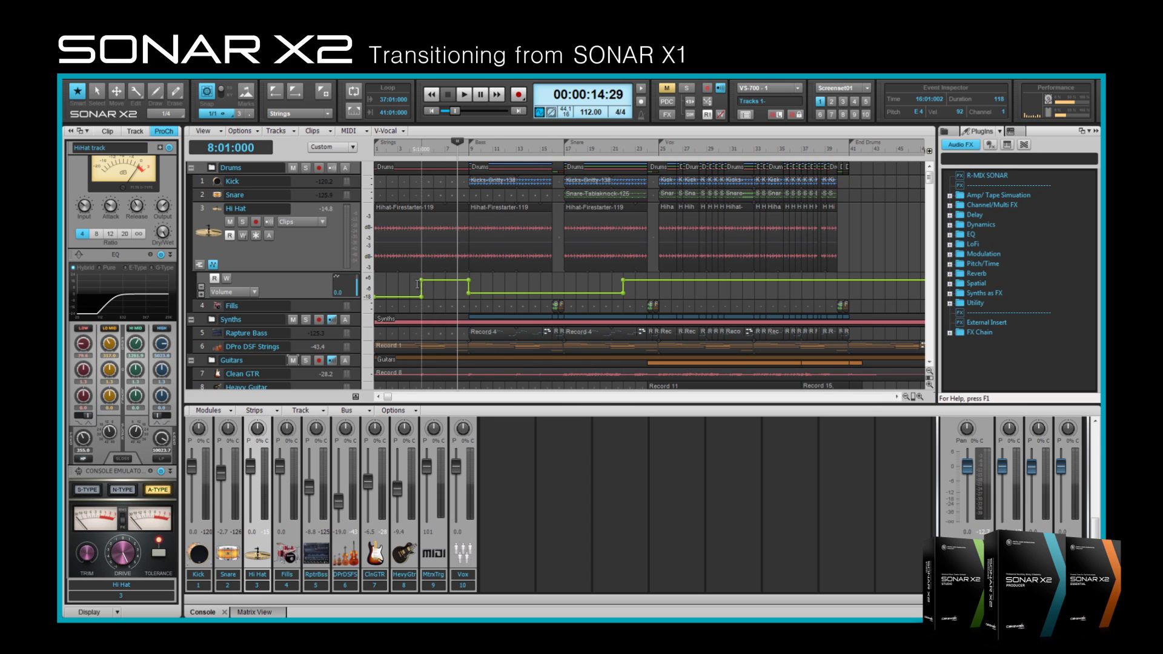
Step: Copy the Hi Hat Volume automation from about measures 4 to 24 and paste it at about measure 28
left_click(644, 288)
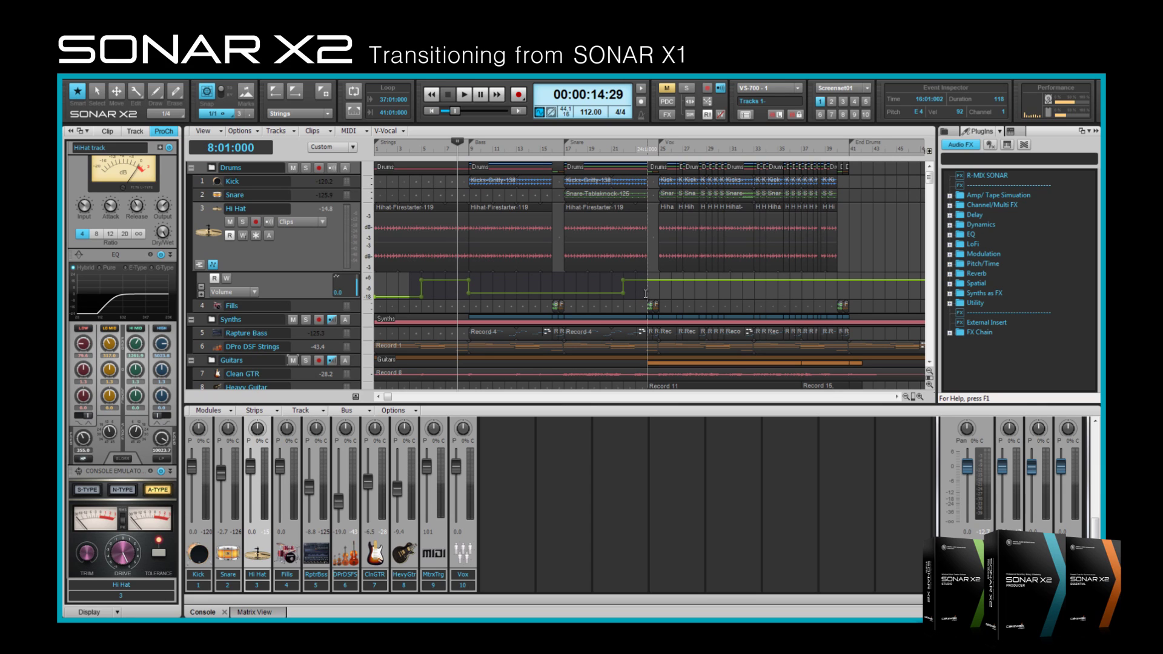
left_click(646, 294)
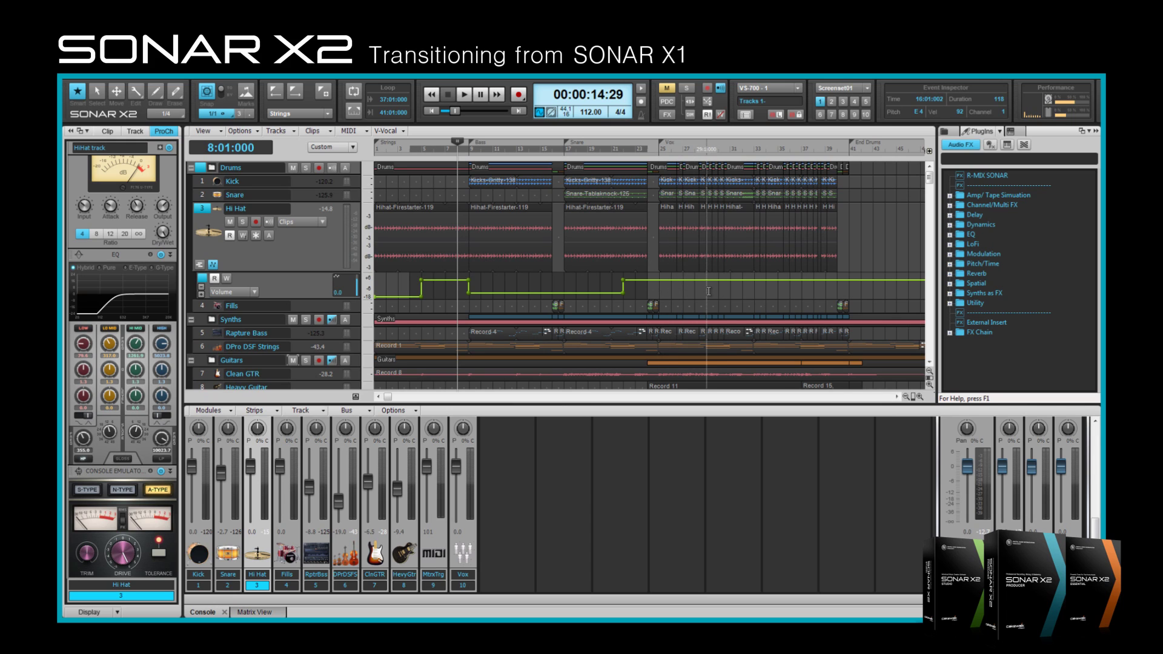
left_click(708, 291)
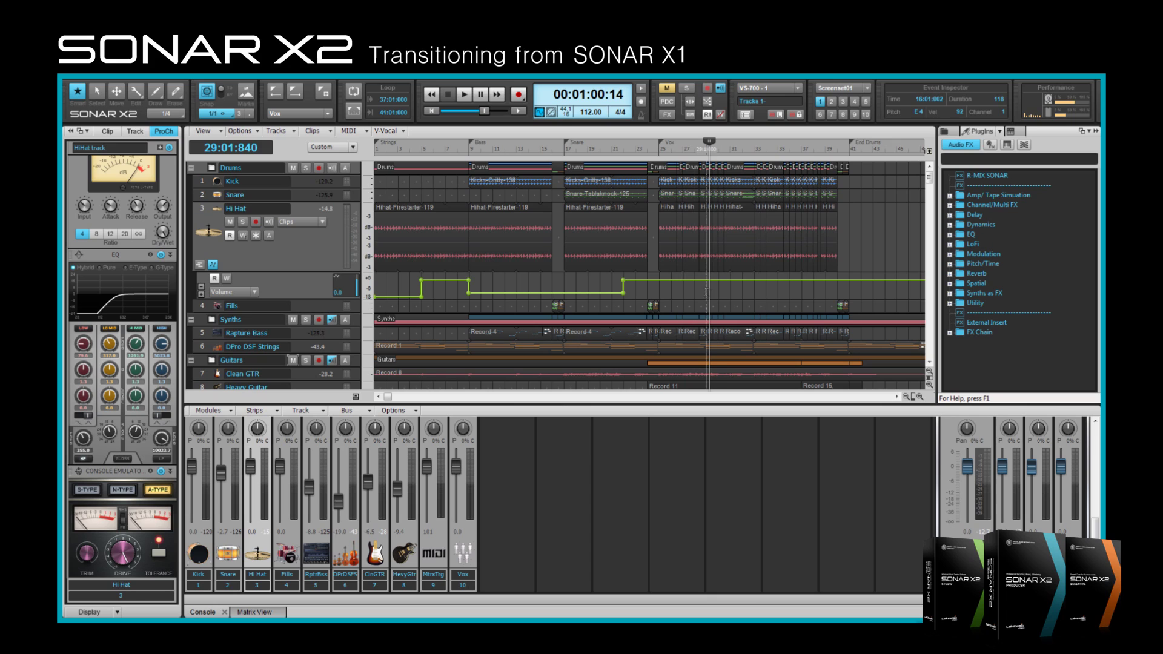
left_click(706, 291)
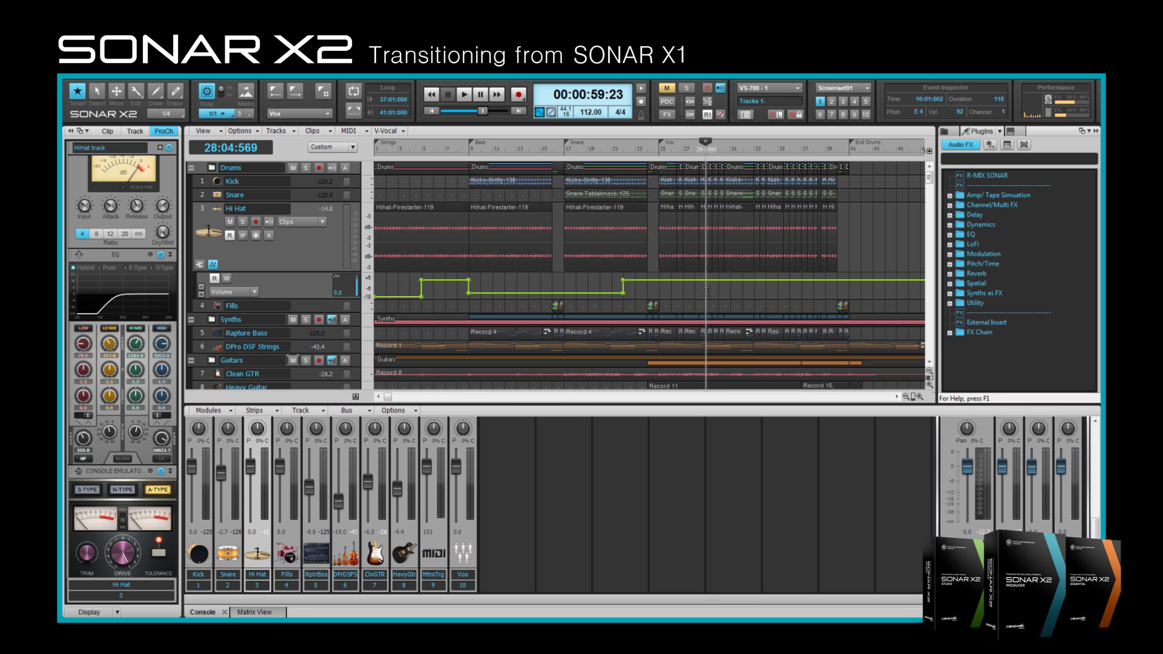
key("ctrl+v")
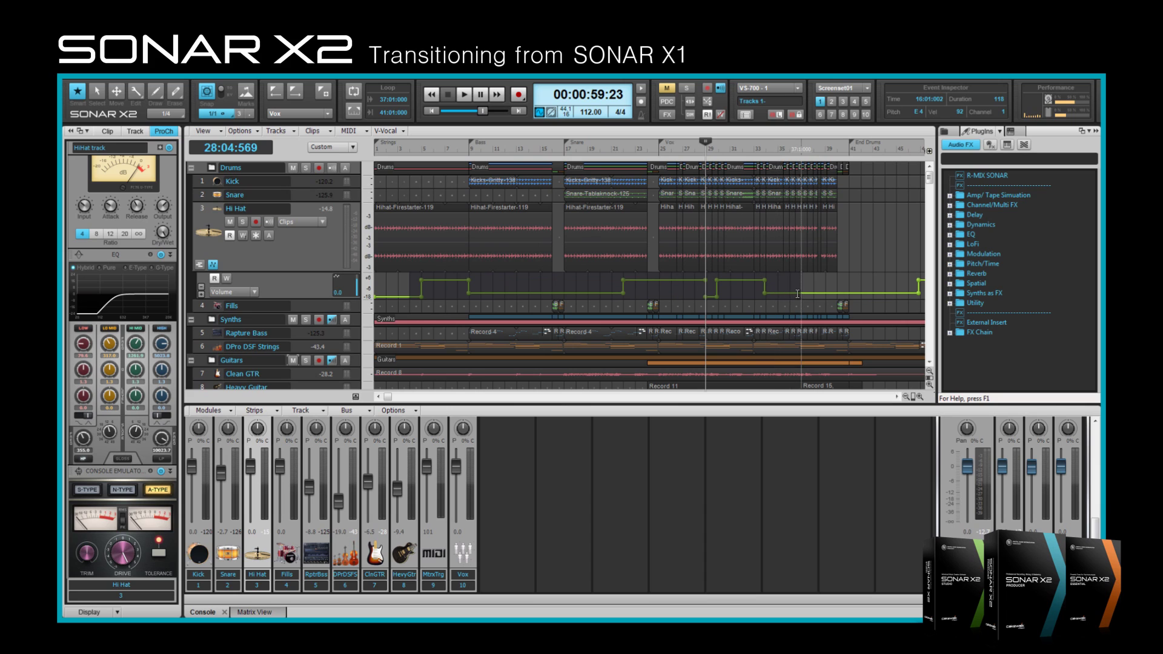
left_click_drag(798, 294, 801, 292)
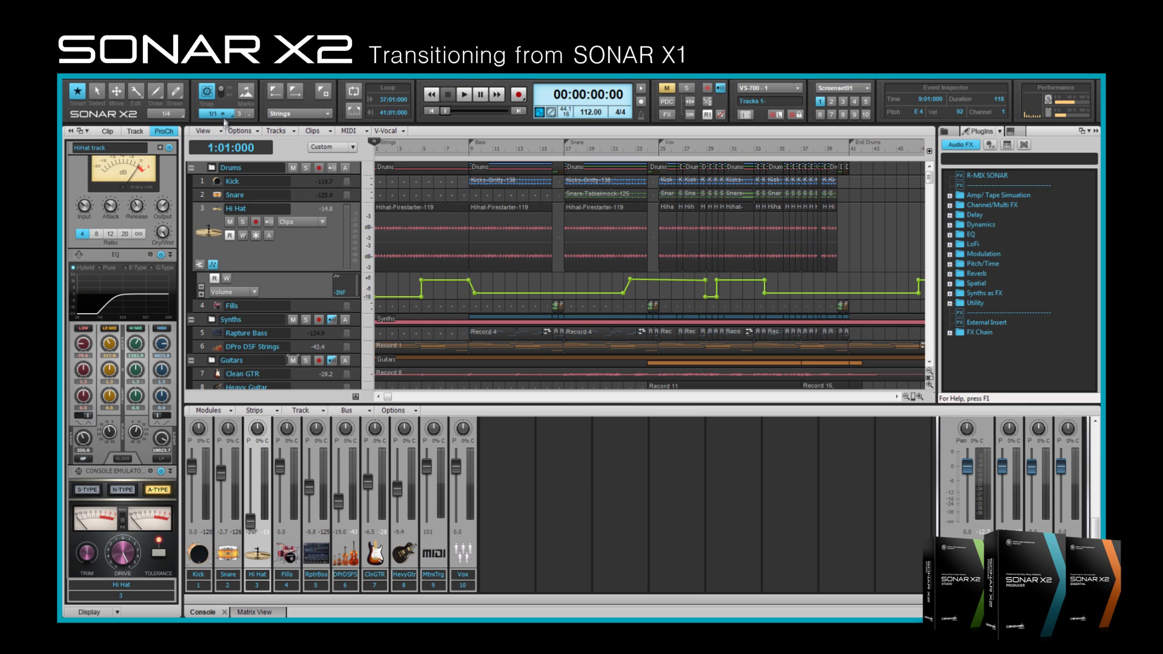
Step: Toggle Smart Grid and landmark snapping, leaving both enabled, and review the snap resolution list
left_click(212, 97)
left_click(212, 98)
left_click(222, 92)
left_click(222, 96)
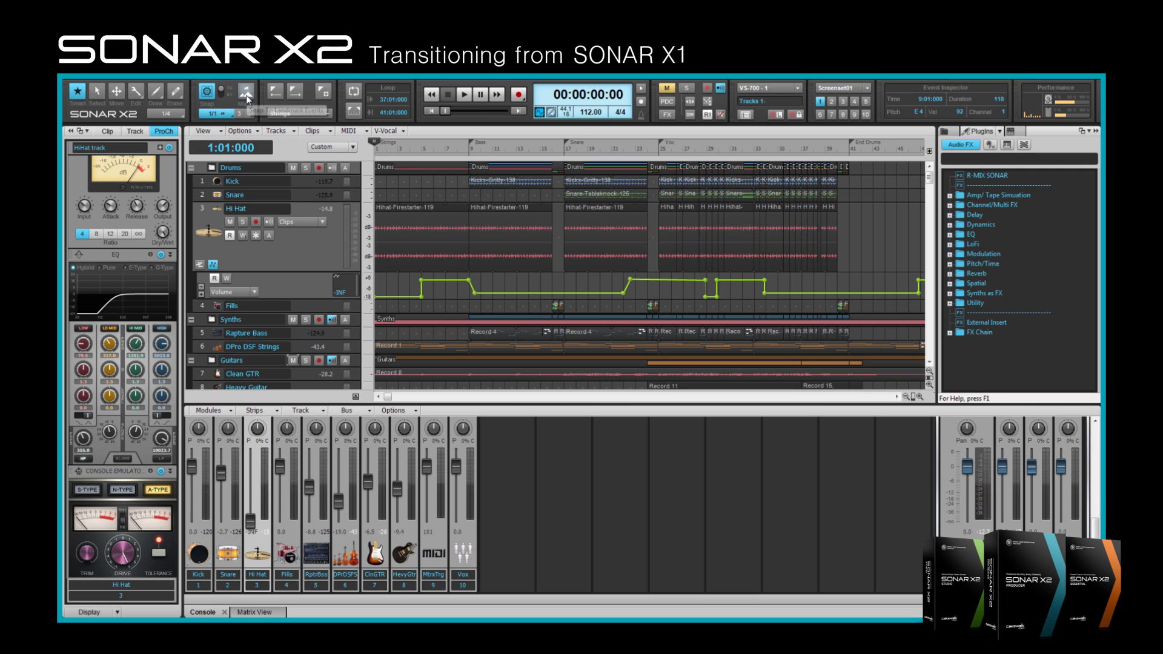
left_click(246, 94)
left_click(245, 94)
left_click(246, 94)
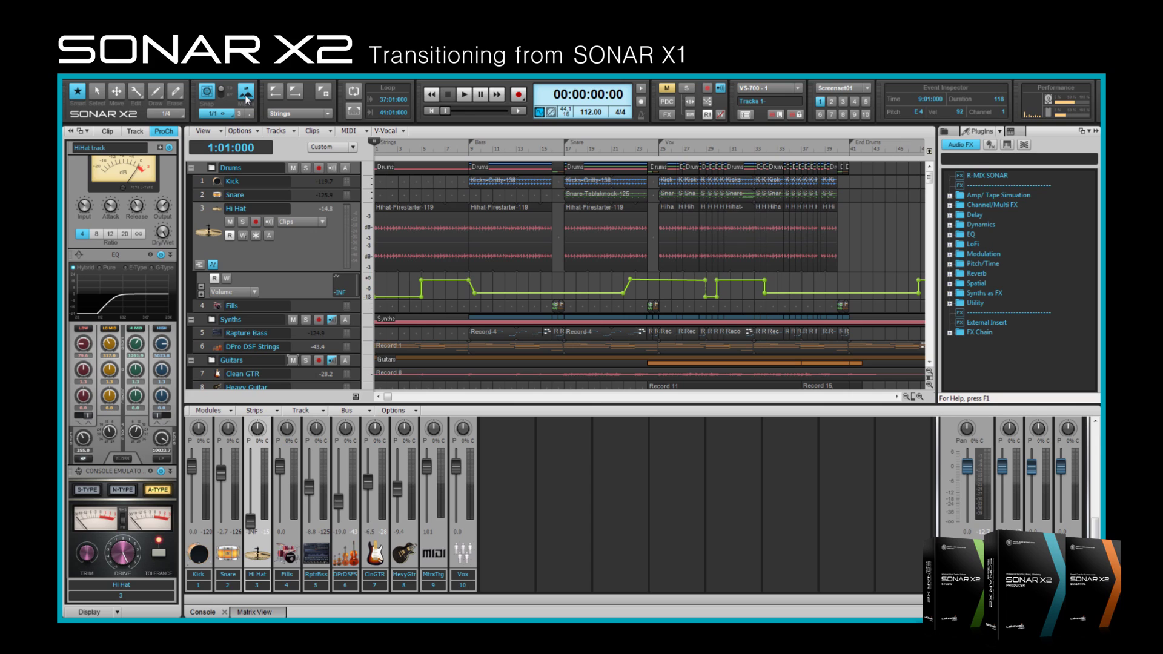
left_click(223, 115)
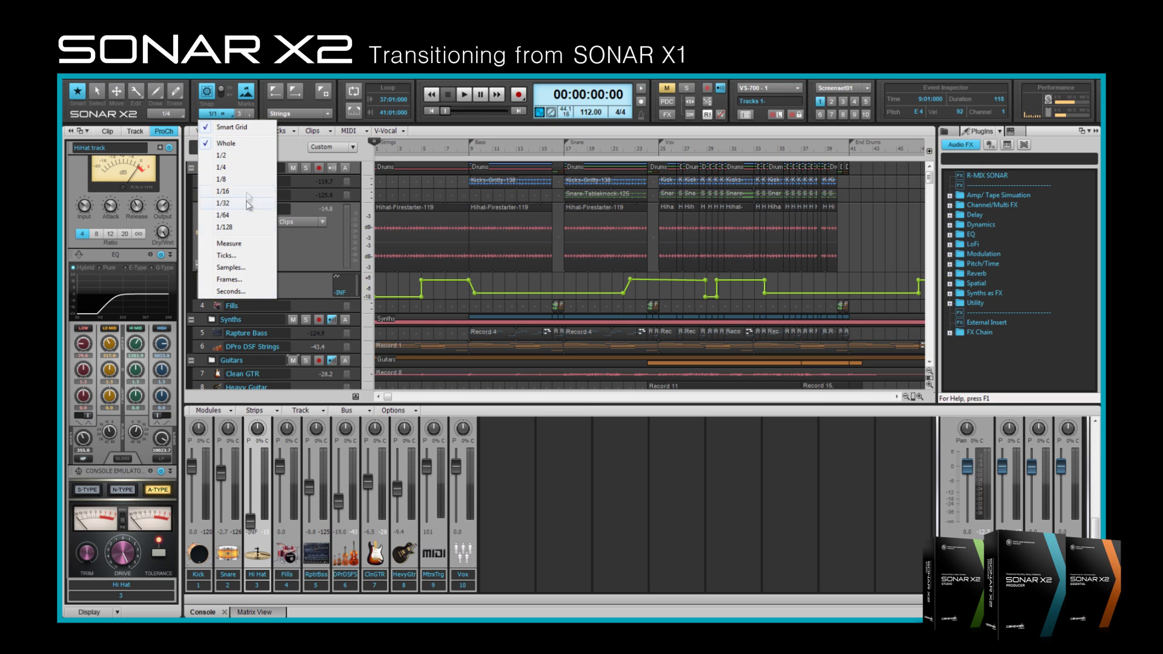
left_click(229, 101)
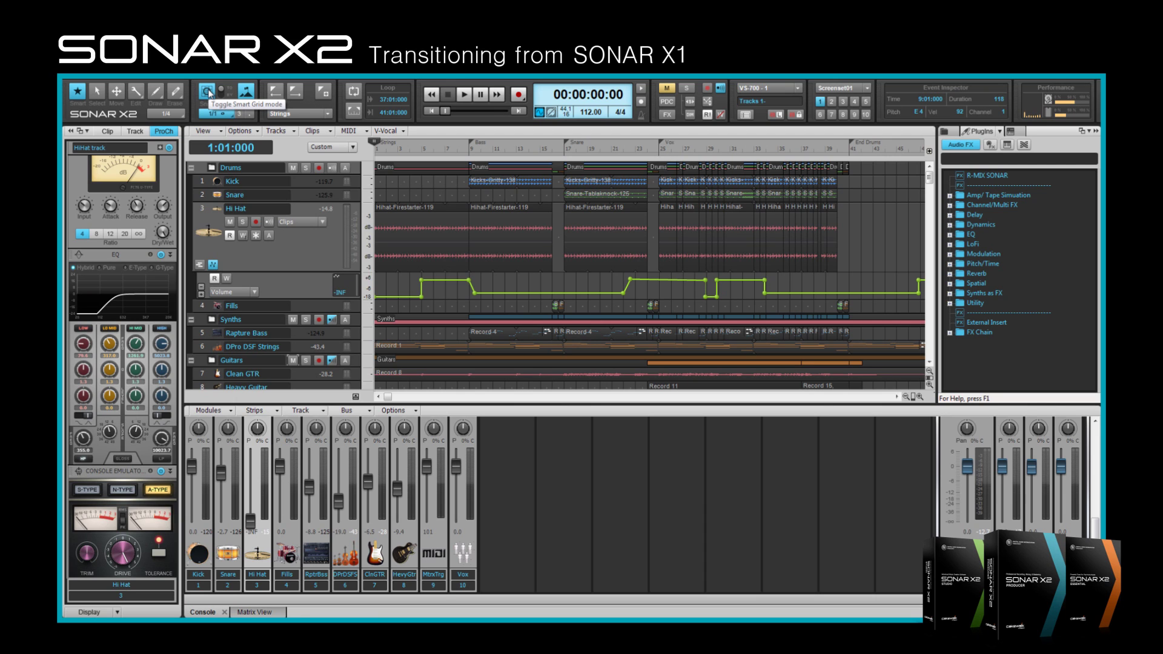
Step: In the Snap to Grid preferences, try different snap intensities with the Magnetic Test and enable the Now Time landmark
right_click(246, 93)
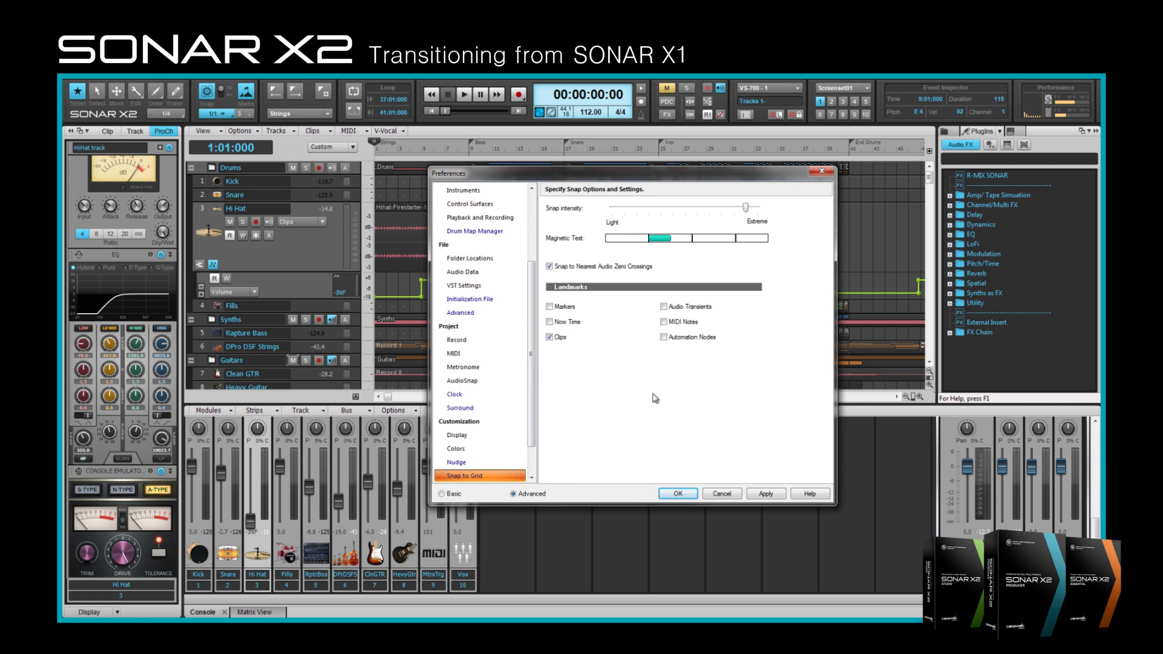
left_click_drag(746, 211, 668, 239)
left_click_drag(613, 208, 758, 211)
mouse_move(704, 240)
left_mouse_down()
mouse_move(611, 239)
mouse_move(751, 239)
mouse_move(669, 239)
mouse_move(708, 238)
left_mouse_up()
left_click(746, 209)
left_click_drag(704, 239, 746, 209)
left_click(550, 322)
left_click(672, 495)
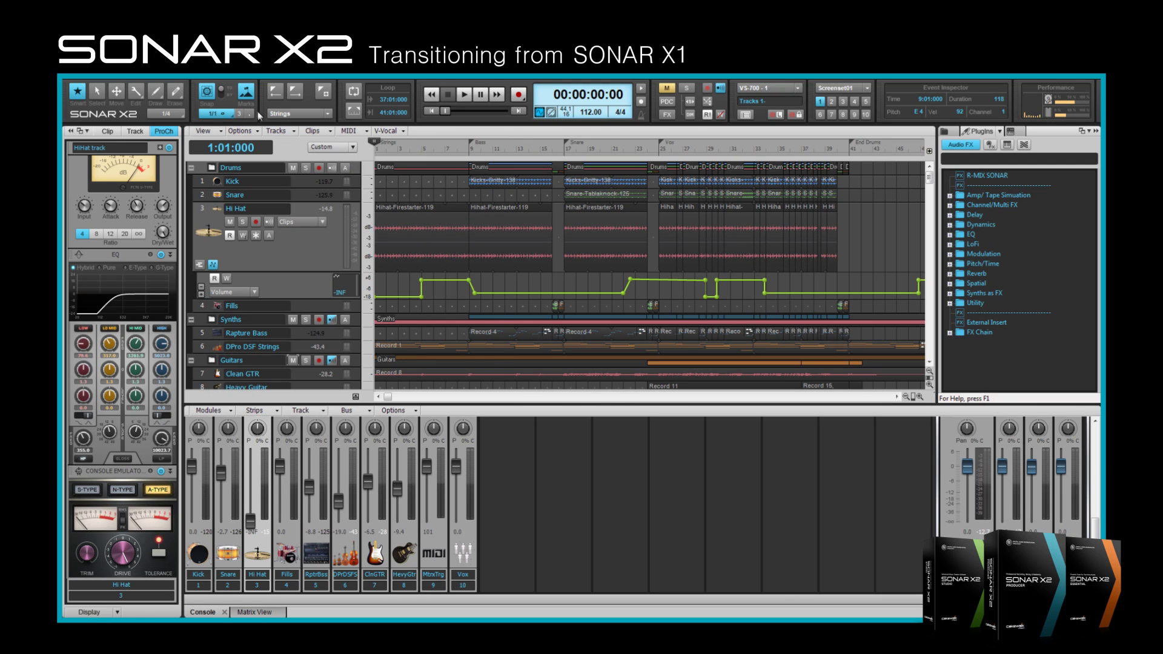
Step: Toggle landmark snapping off and on, and move the Hi Hat clip starting at measure 9 about two beats later
left_click(247, 94)
left_click(247, 93)
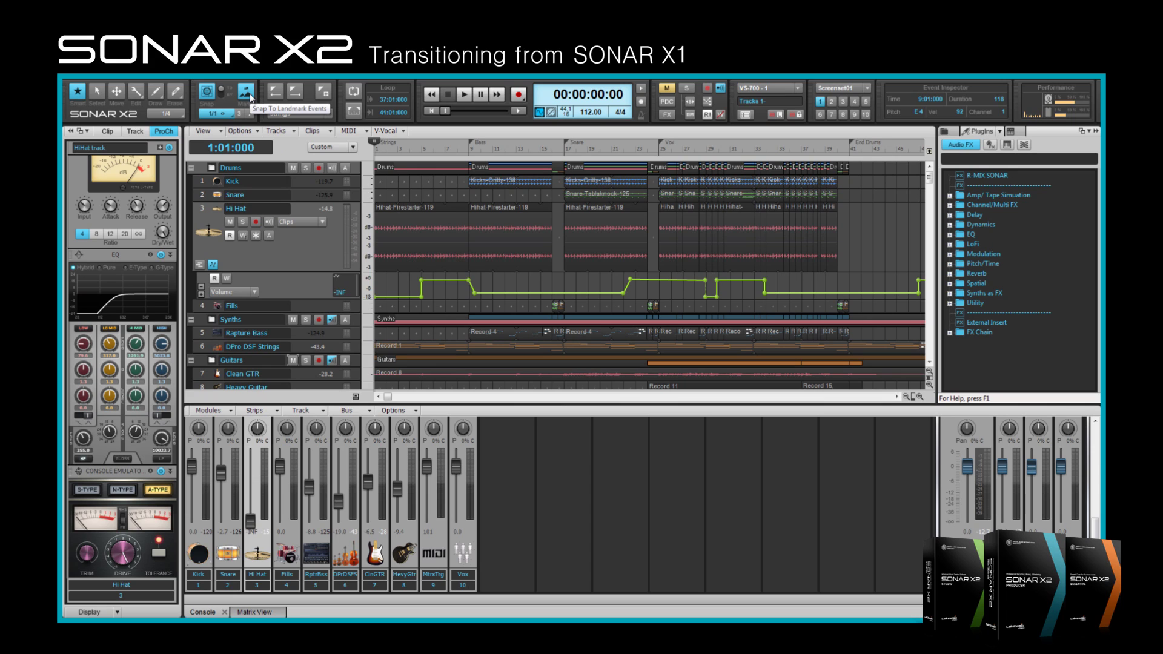
left_click(490, 209)
left_click_drag(490, 209, 493, 210)
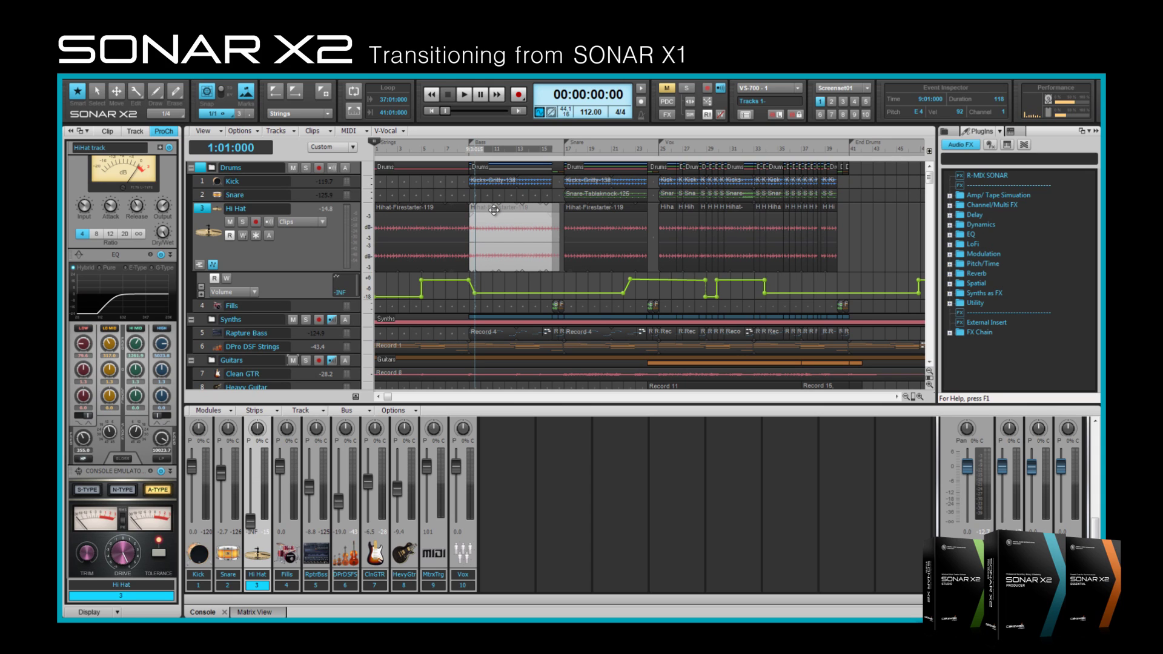
left_click_drag(493, 211, 494, 210)
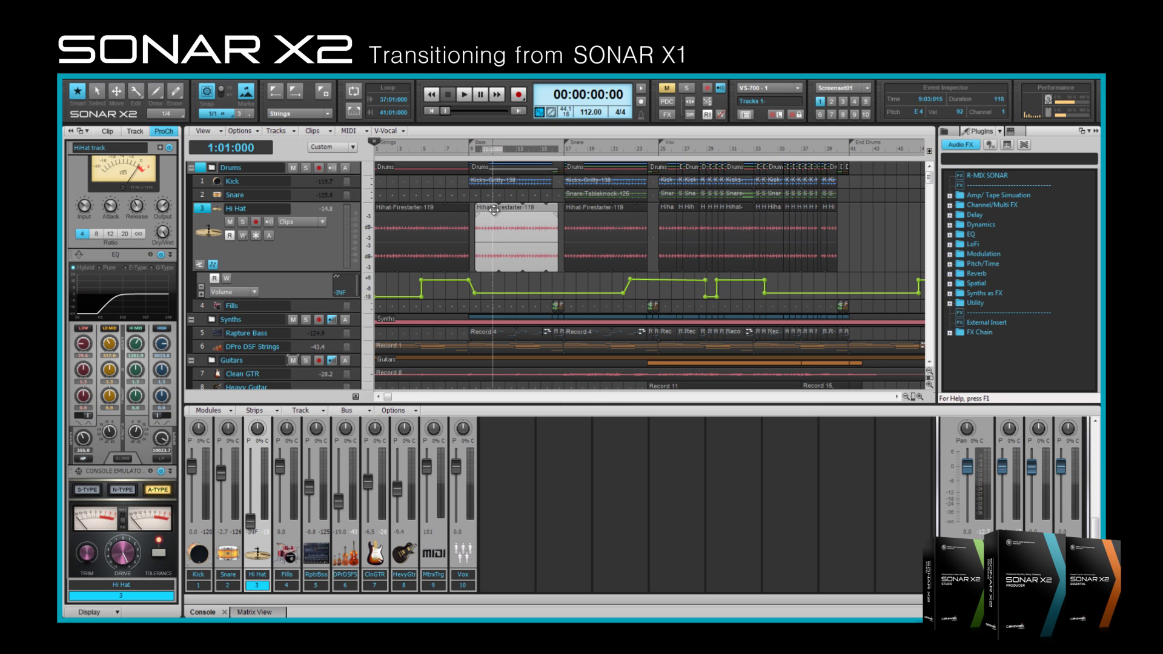
Step: Cycle the snap mode through off and Smart Grid to the fixed grid
key("n")
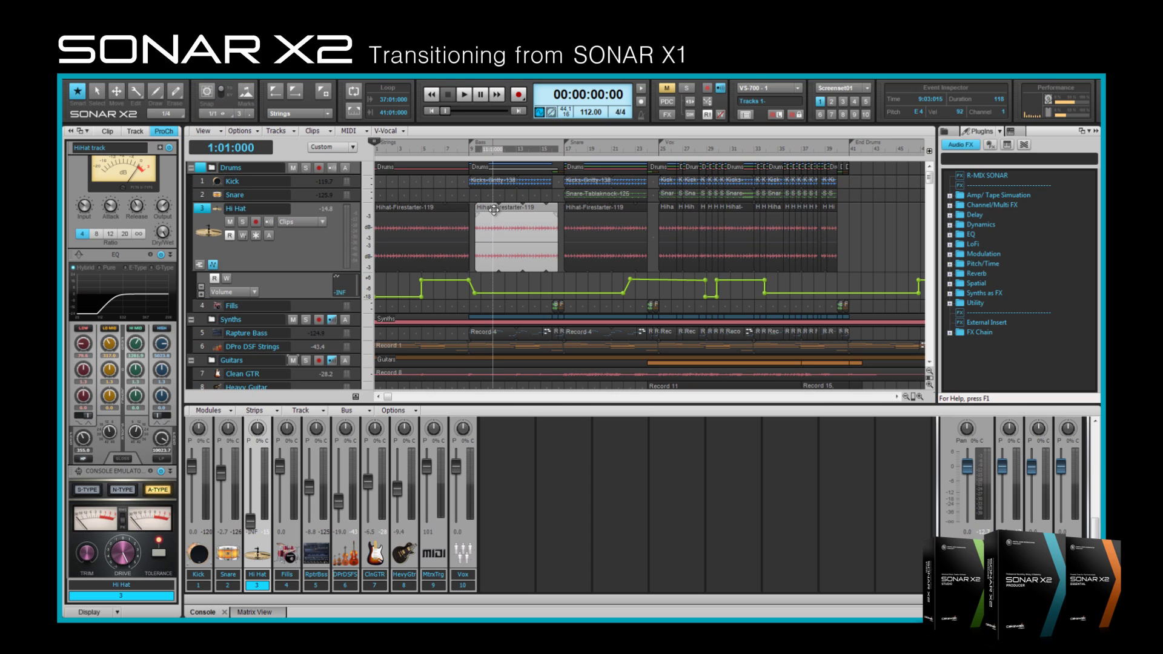
key("n")
key("n")
key("n")
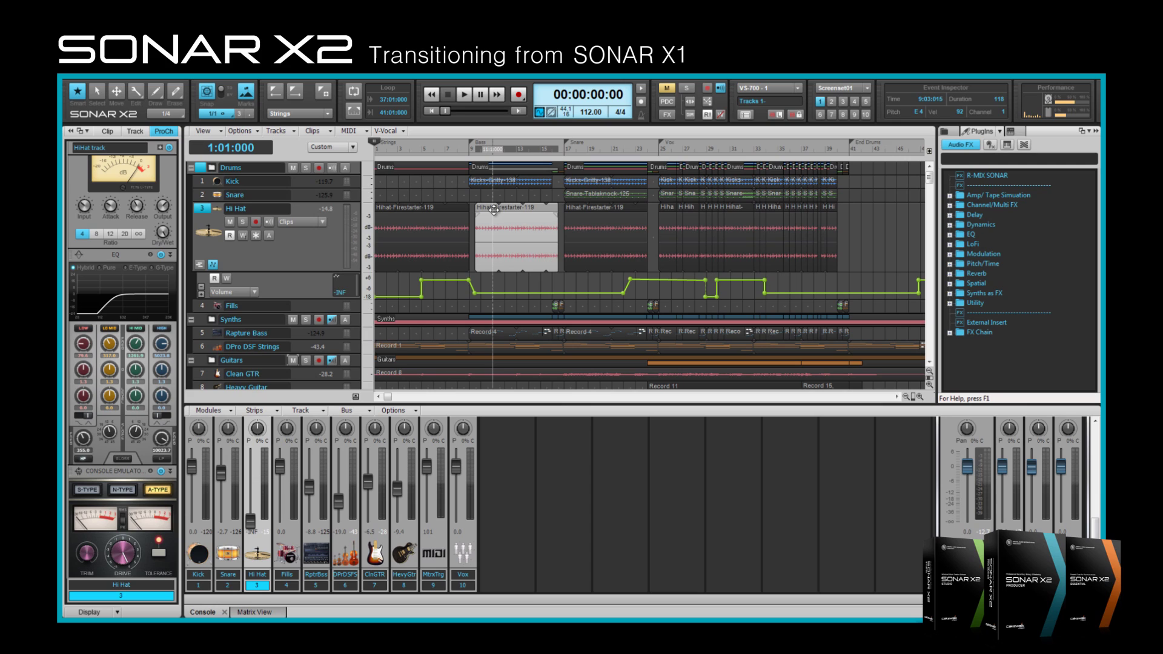
key("n")
key("n")
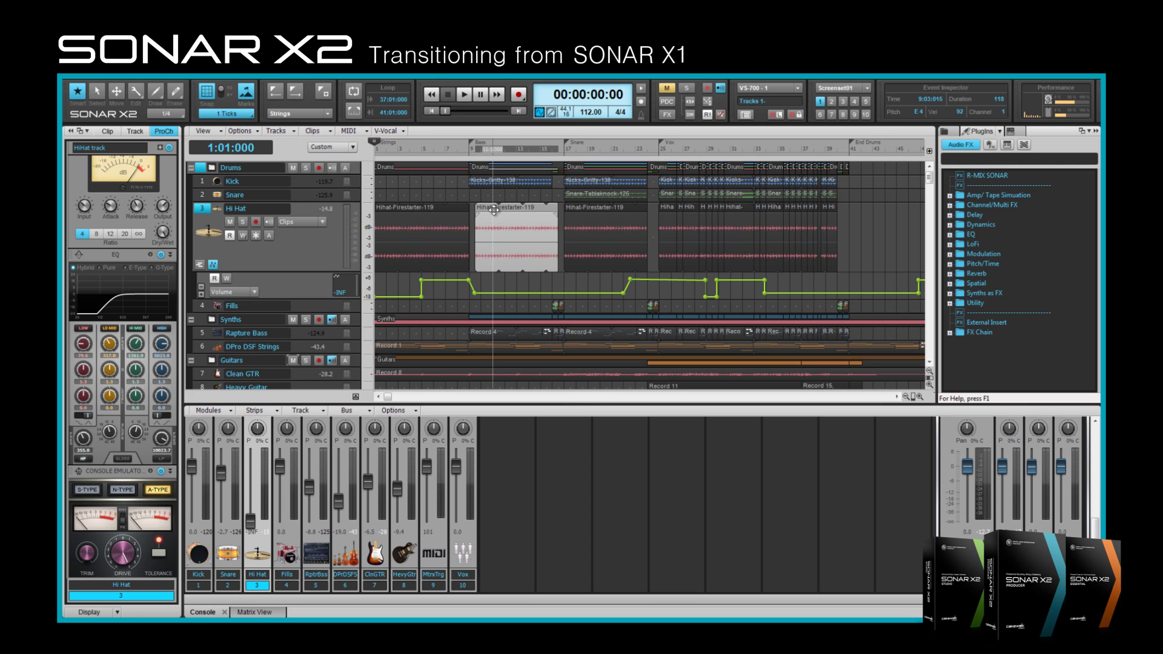
Step: Switch snapping to Smart Grid and then to a fixed 1/4 grid, reviewing the available resolutions
left_click(245, 118)
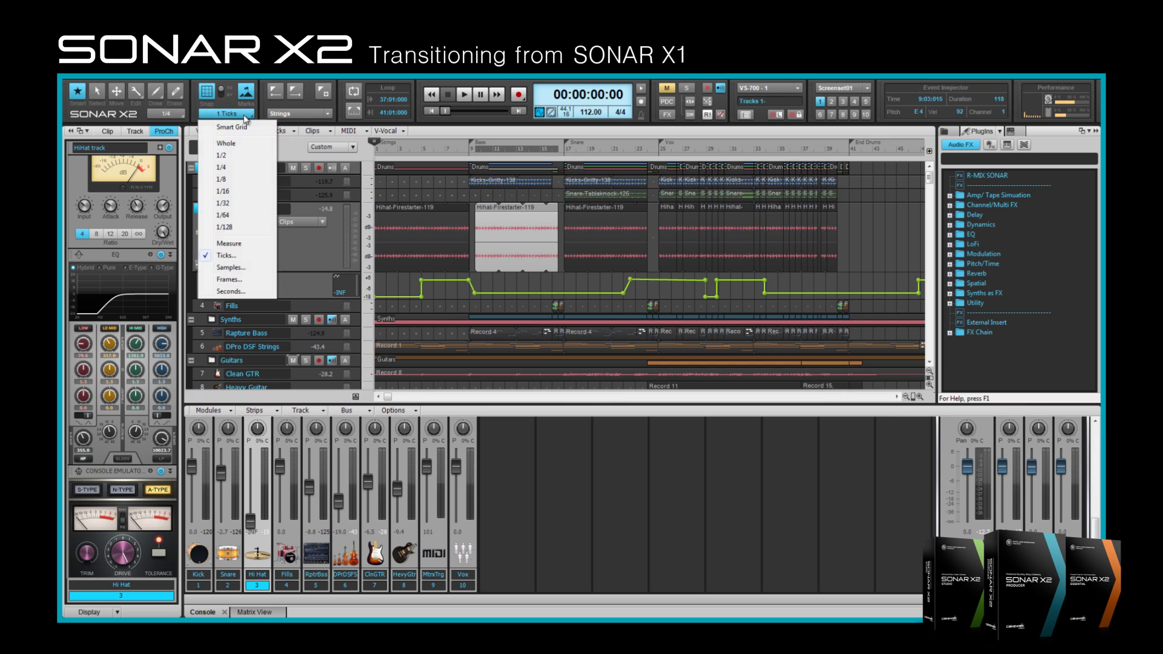
left_click(259, 167)
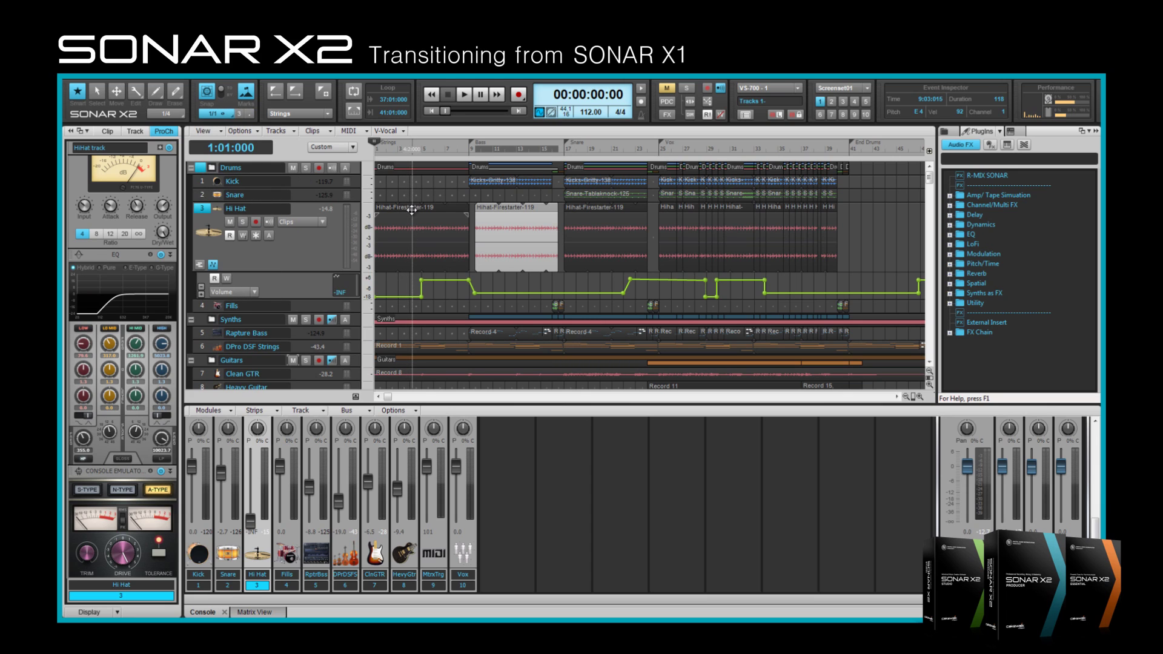
left_click(225, 114)
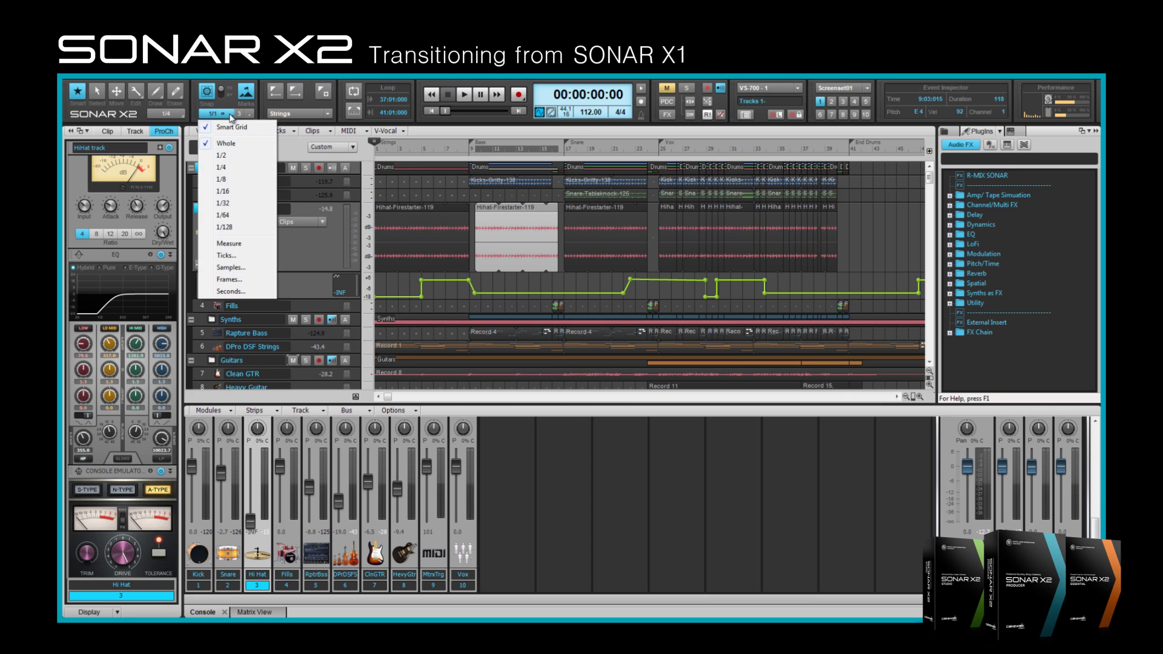
left_click(238, 129)
left_click(412, 133)
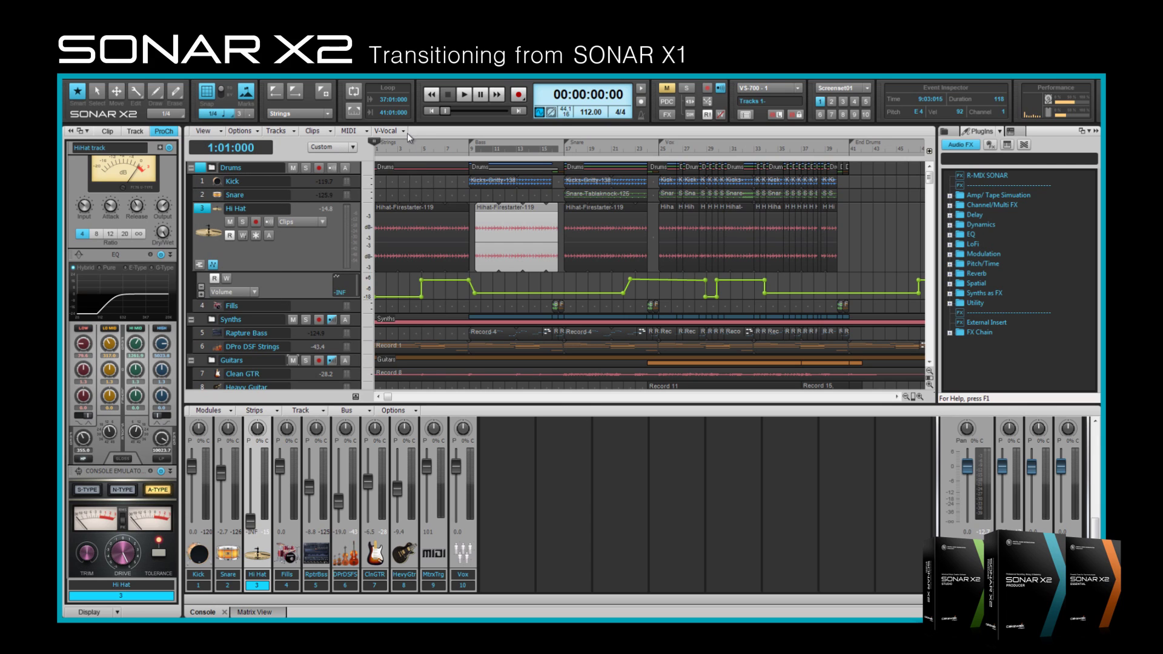
left_click(226, 113)
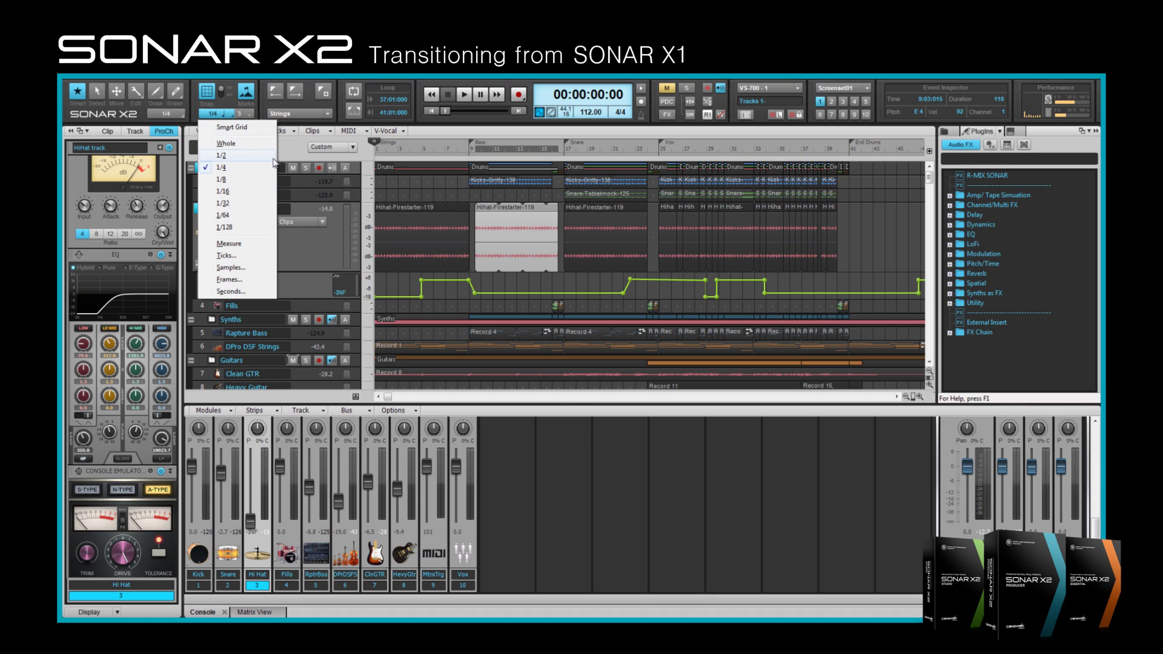
left_click(458, 134)
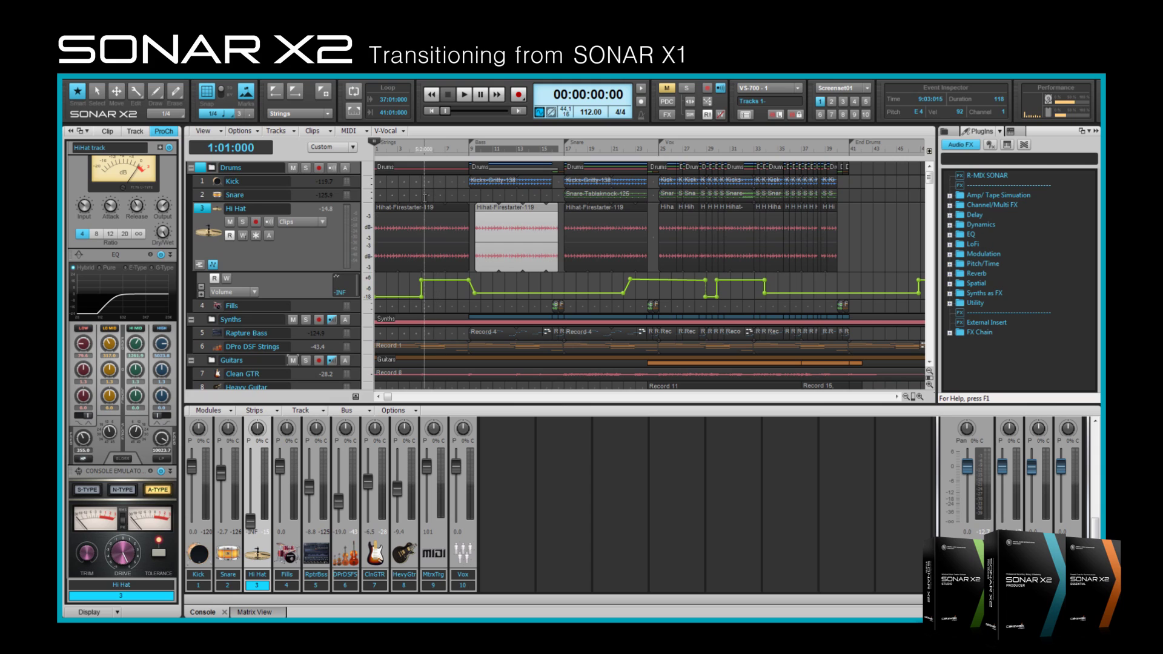
Step: Toggle landmark snapping and cycle the snap modes back to Smart Grid
left_click(248, 93)
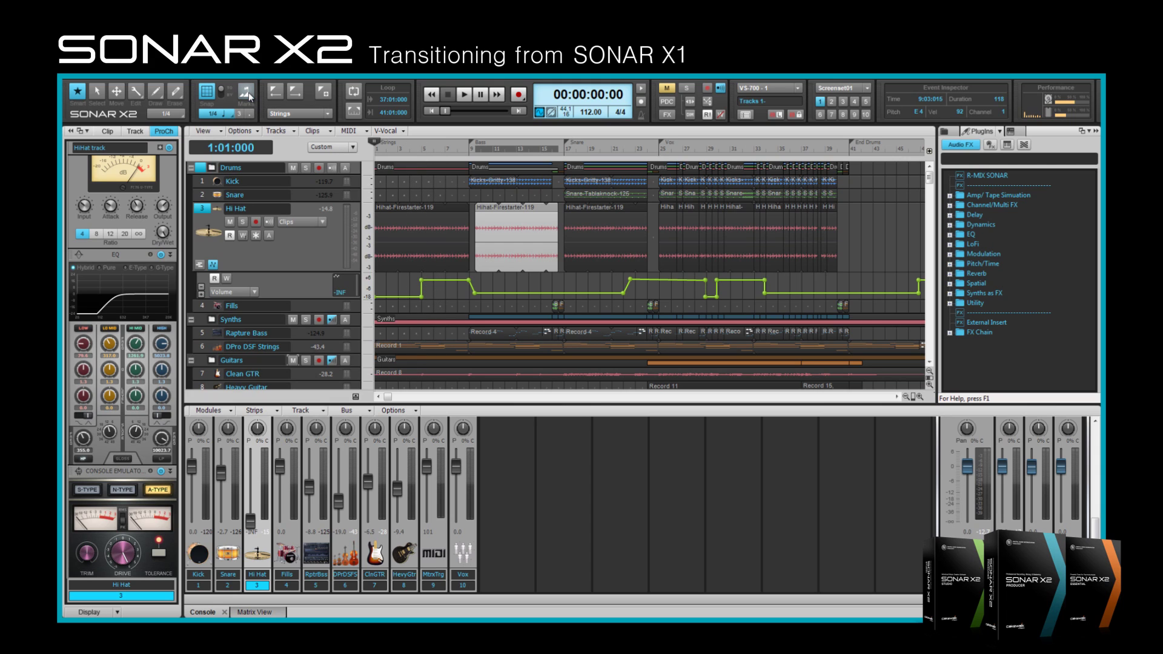
key("n")
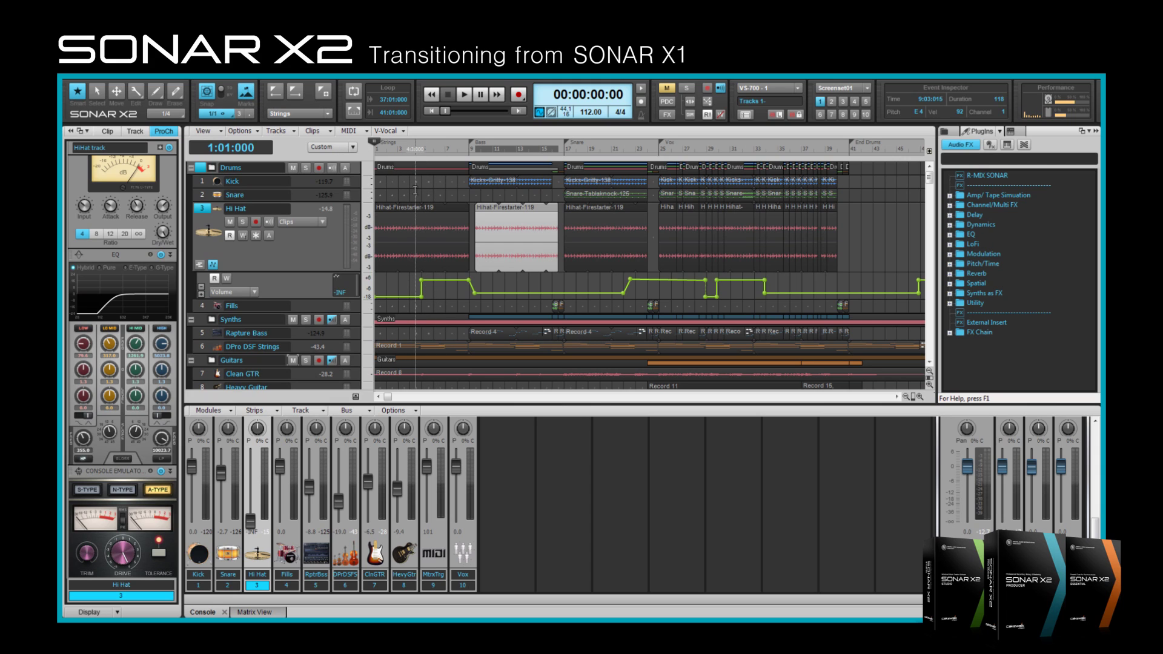
key("n")
key("n")
key("n")
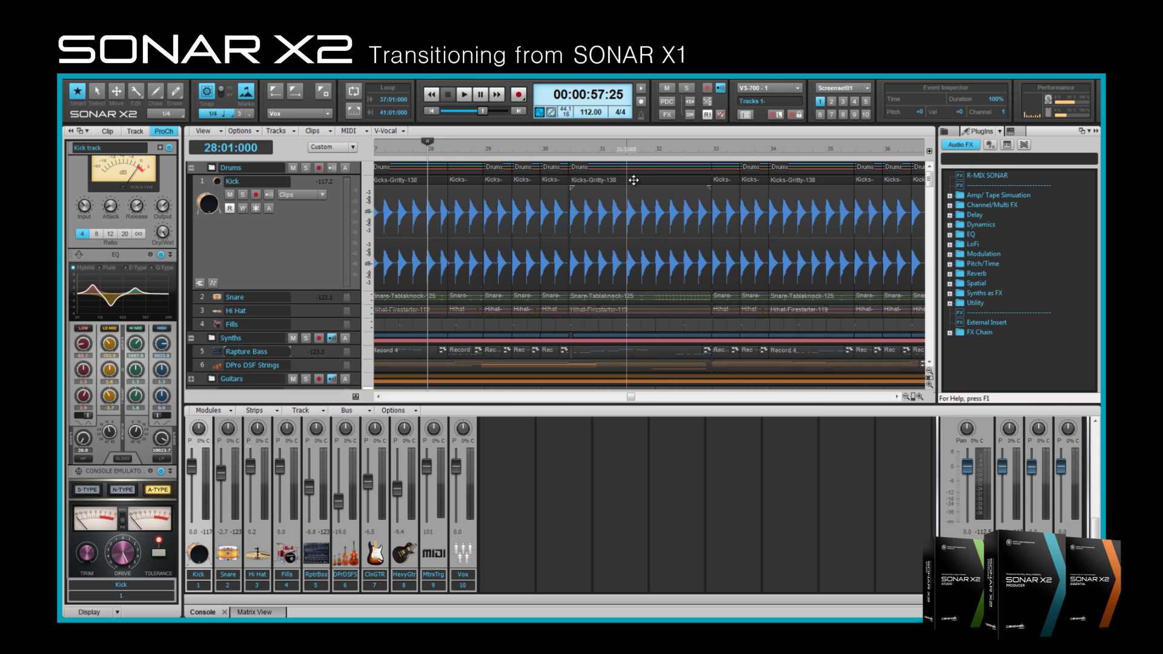
Step: Select the Kick audio from about 30:04 to 32:04 and move the selected section to 29:03
mouse_move(633, 180)
left_mouse_down()
mouse_move(553, 185)
mouse_move(673, 185)
left_mouse_up()
left_click_drag(589, 212, 687, 214)
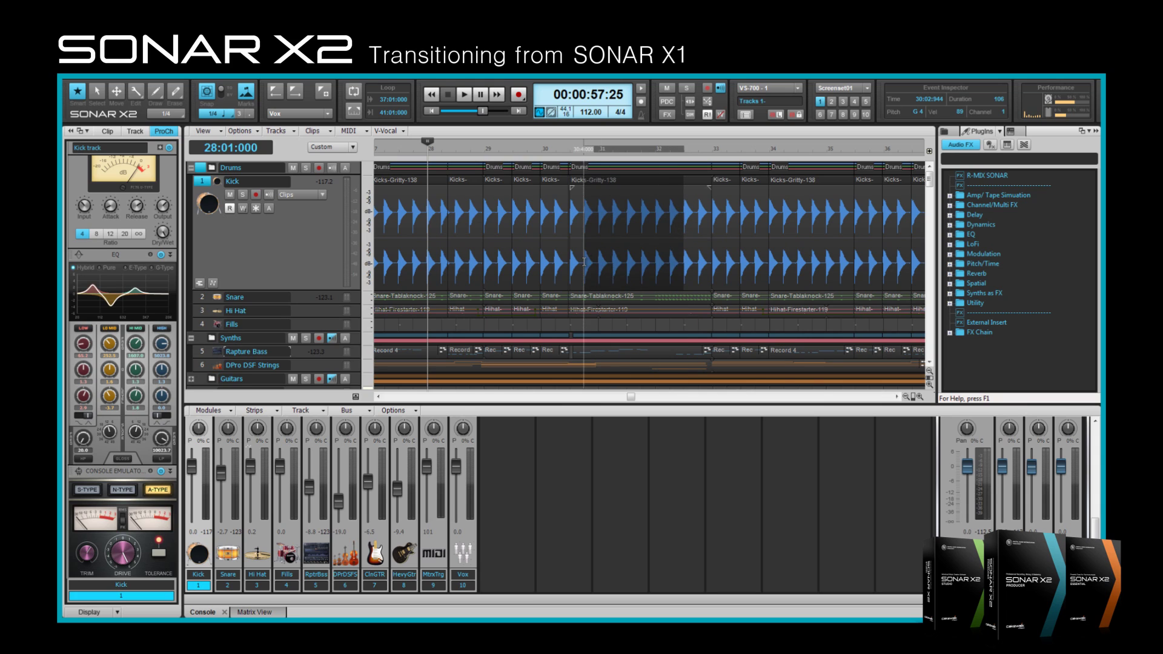
left_click_drag(691, 270, 698, 272)
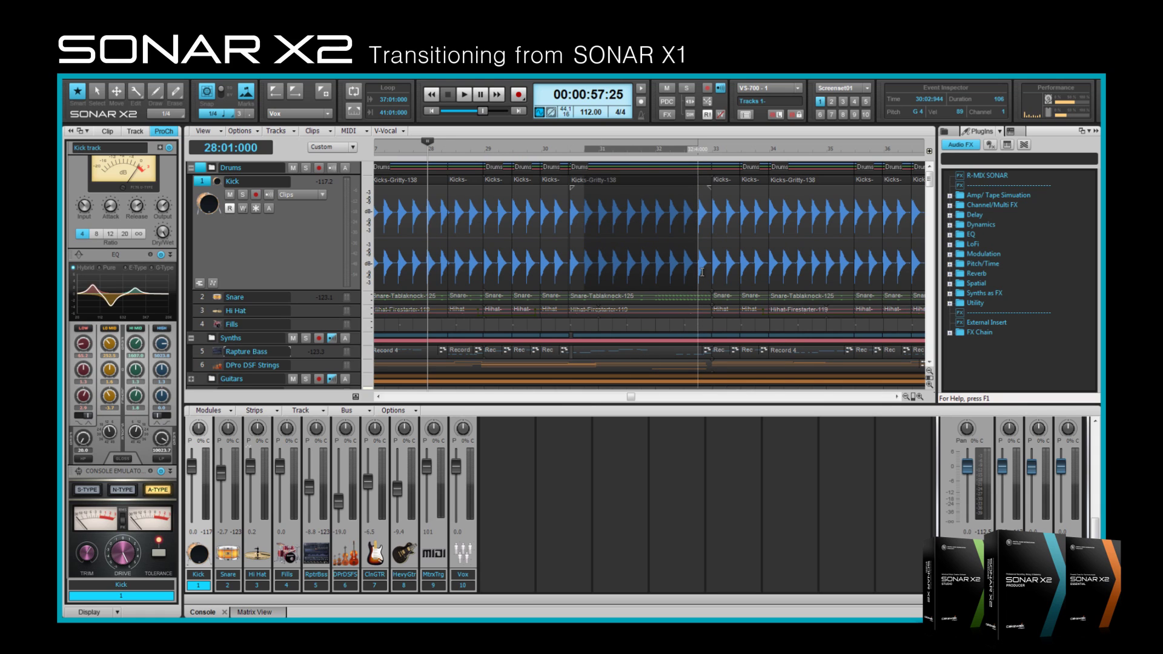
left_click_drag(699, 216, 672, 184)
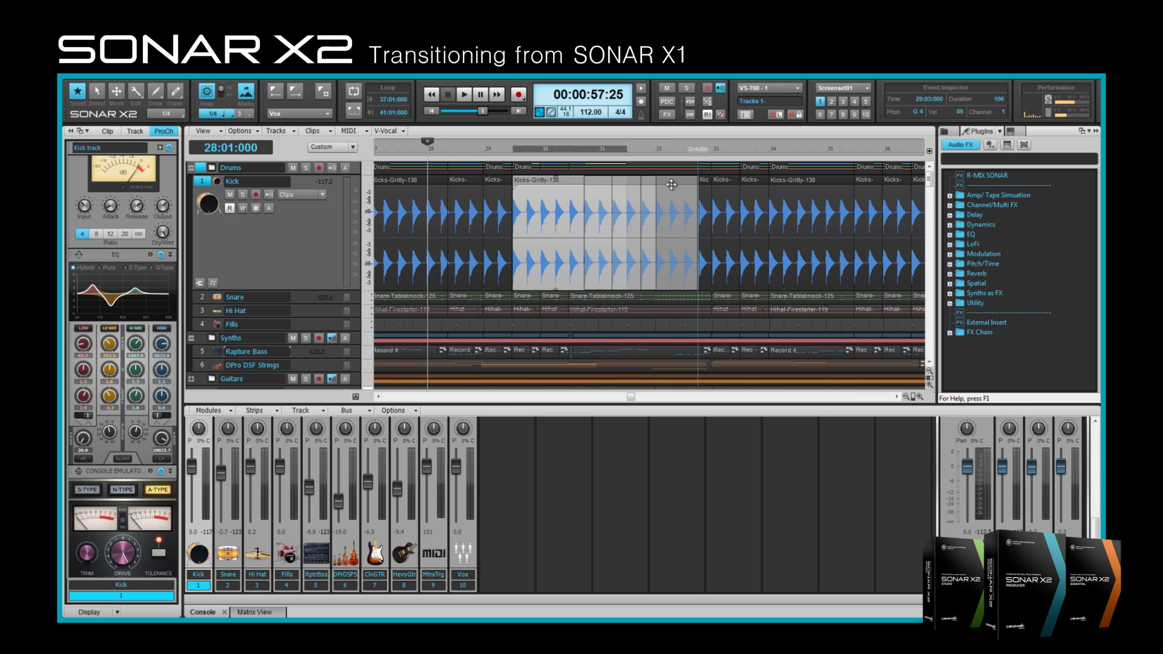
left_click_drag(673, 185, 672, 184)
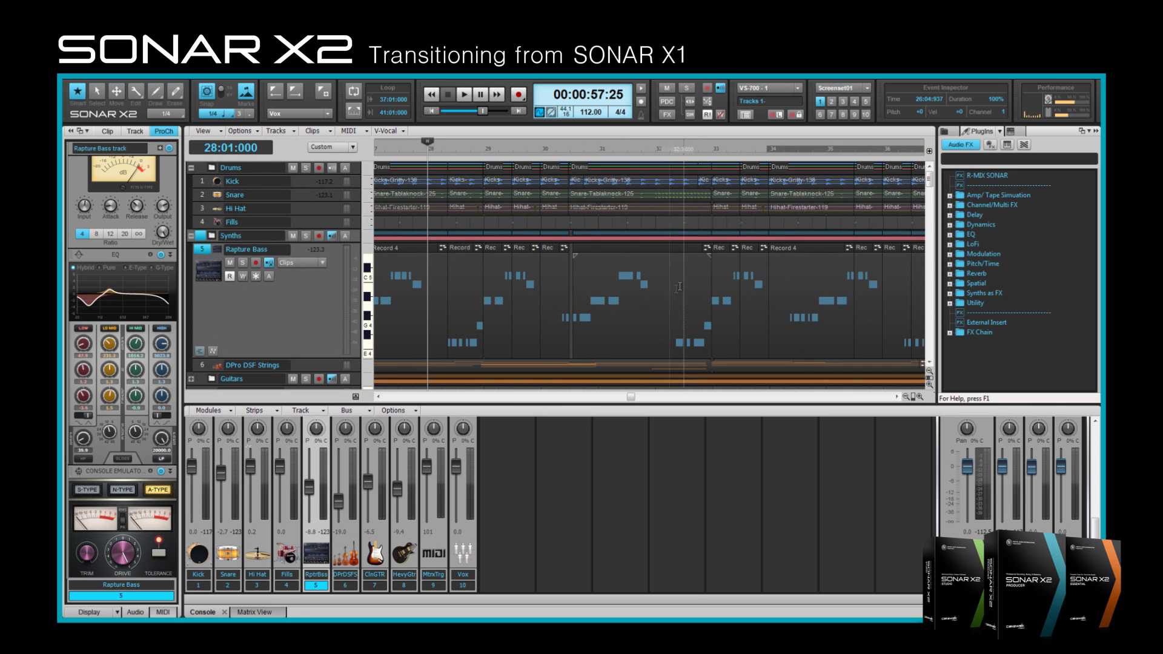
Step: Switch the Rapture Bass clip spanning about measures 30 to 33 through Piano Roll, Staff View, Event List and Step Sequencer
left_click(708, 249)
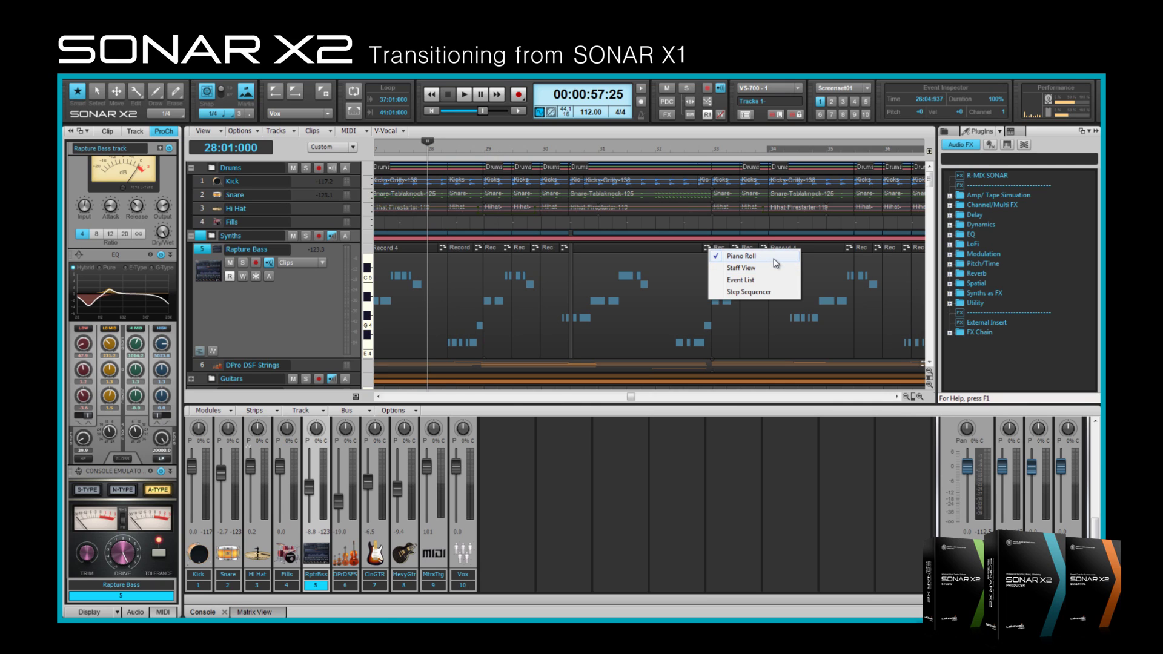
left_click(741, 256)
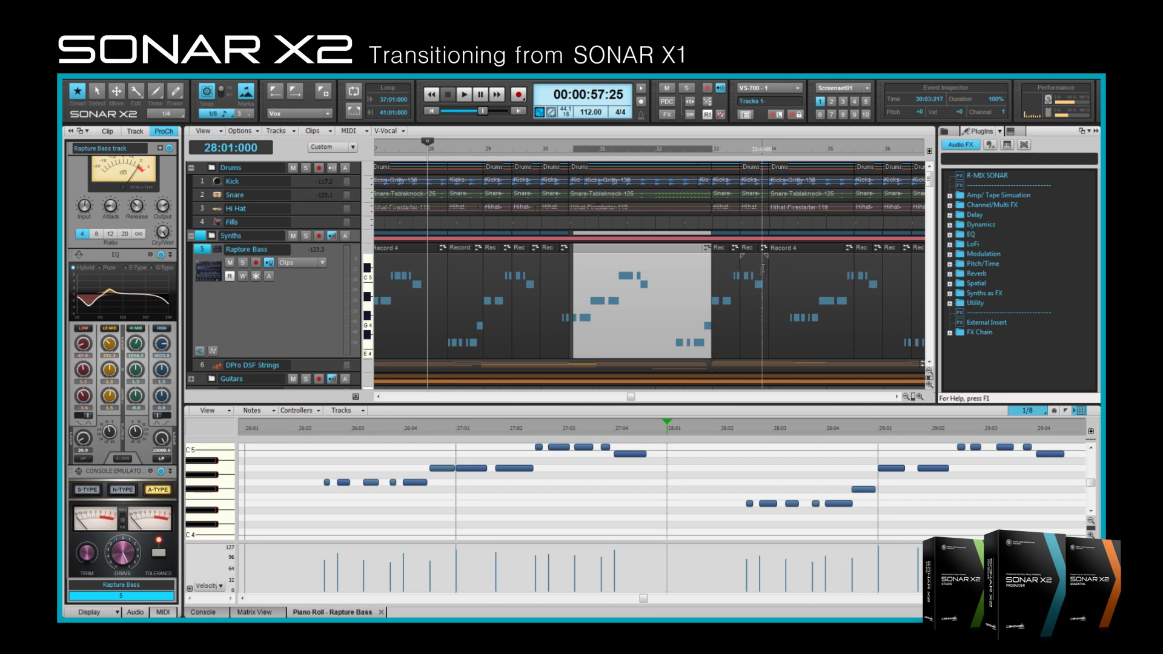
right_click(706, 248)
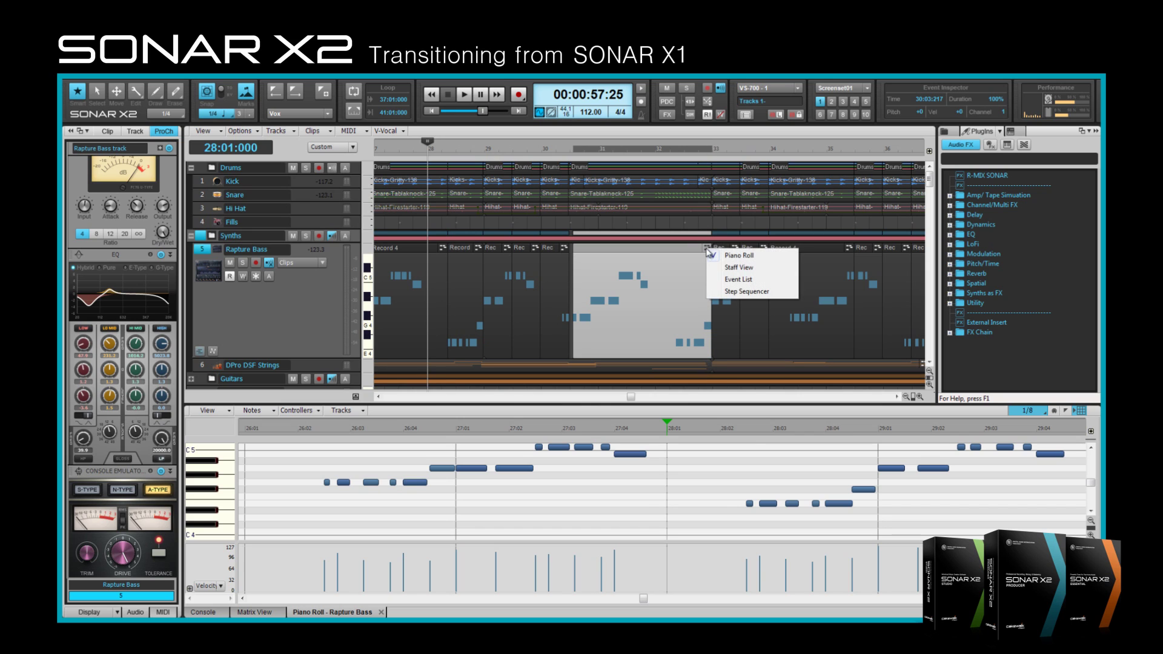
left_click(724, 271)
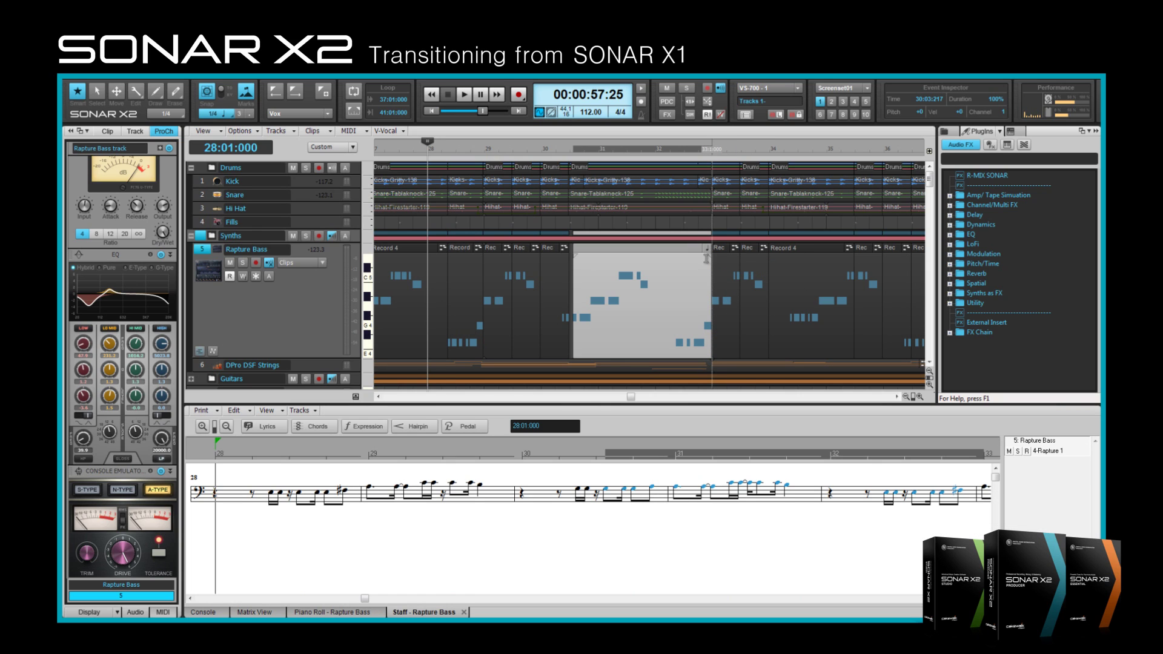
right_click(706, 251)
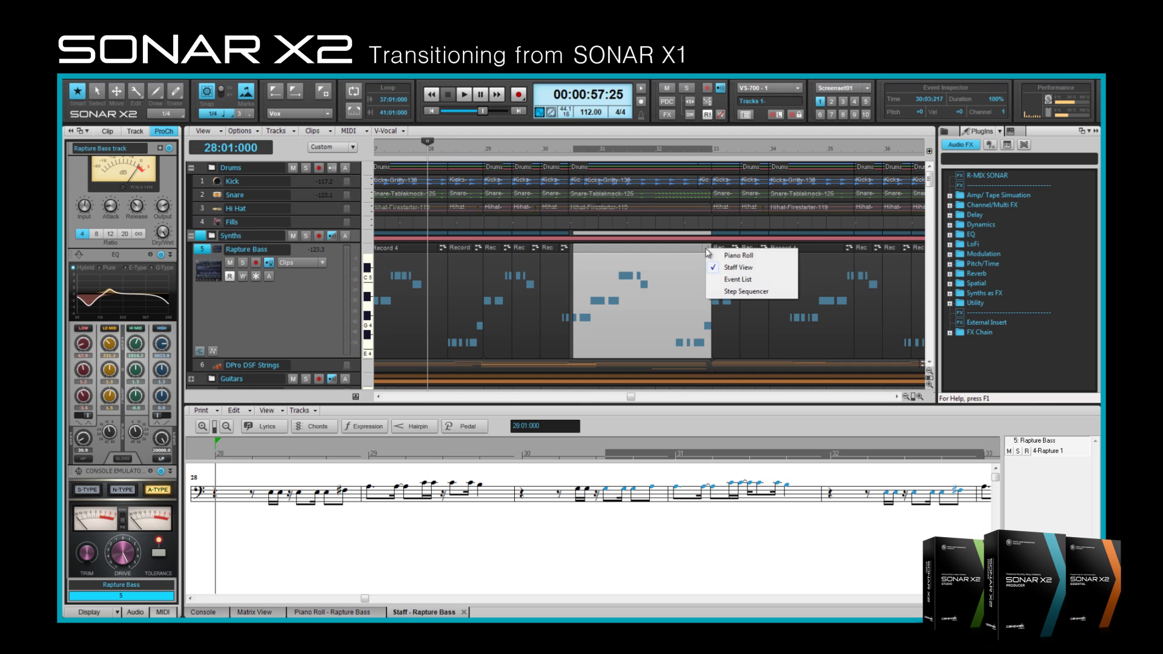
left_click(724, 284)
right_click(705, 249)
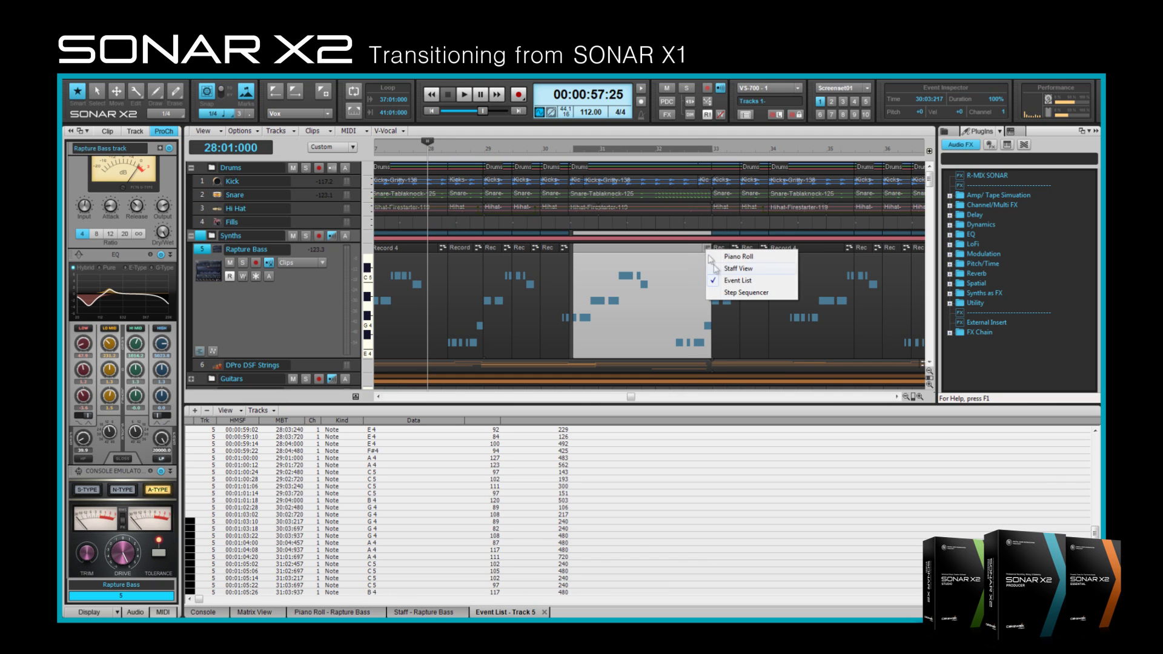
left_click(725, 292)
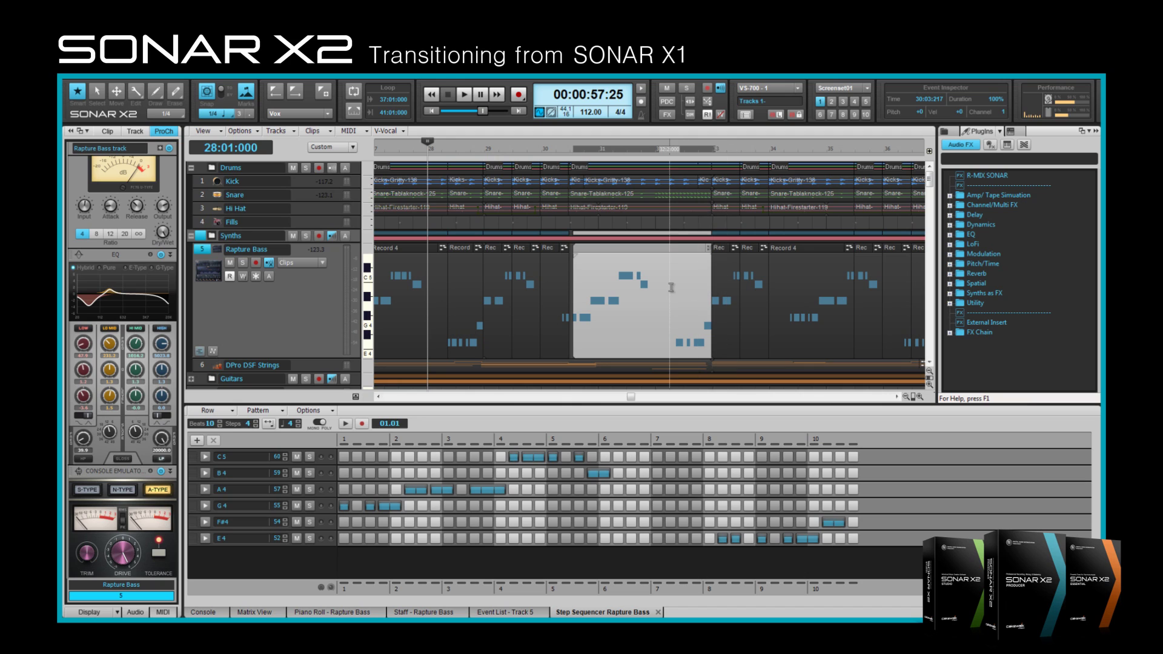
Step: Assign Event List, Staff View and Piano Roll to the three successive Rapture Bass clips from measure 33 and open clips in their assigned views
right_click(734, 252)
left_click(764, 281)
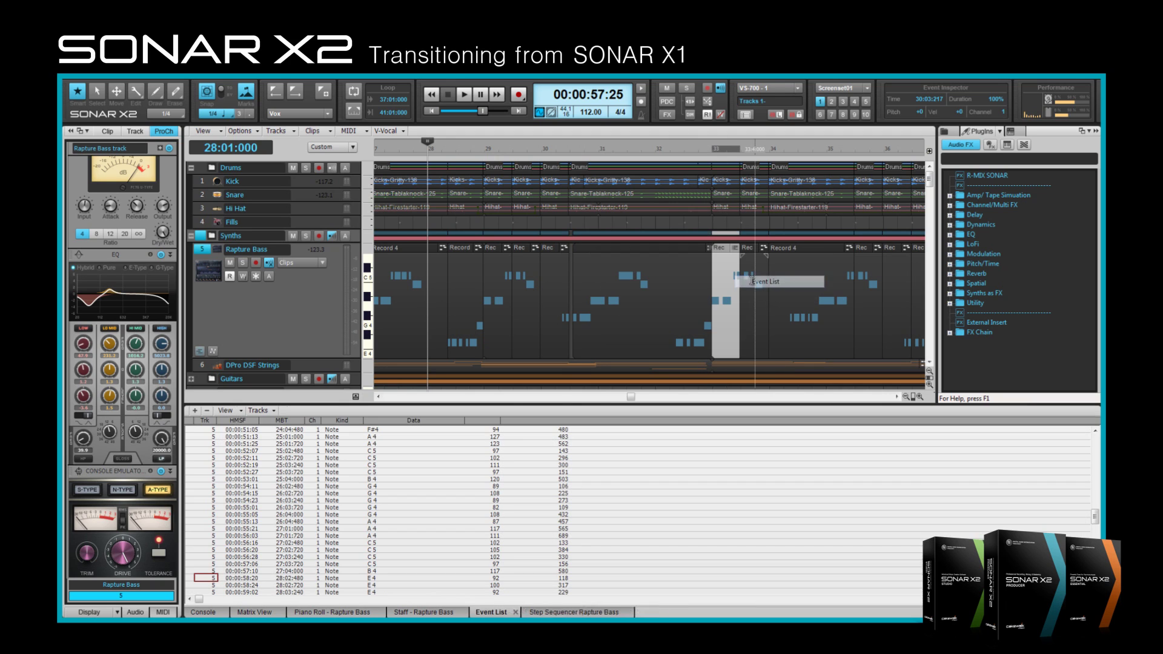
right_click(763, 248)
left_click(776, 270)
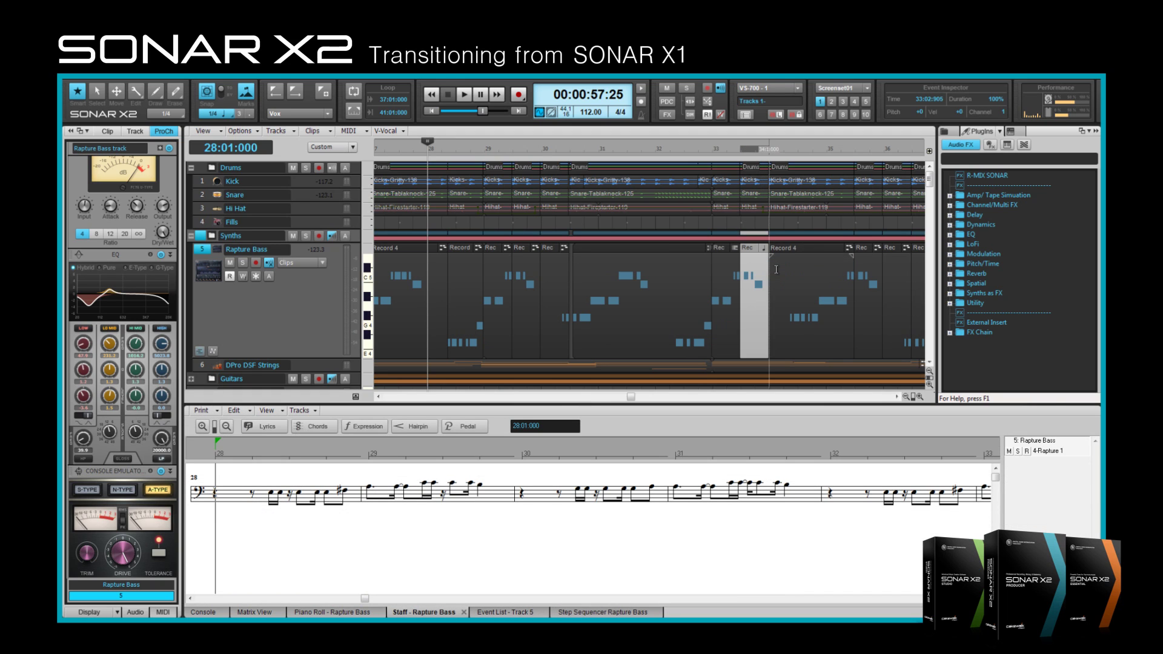
right_click(849, 248)
left_click(860, 257)
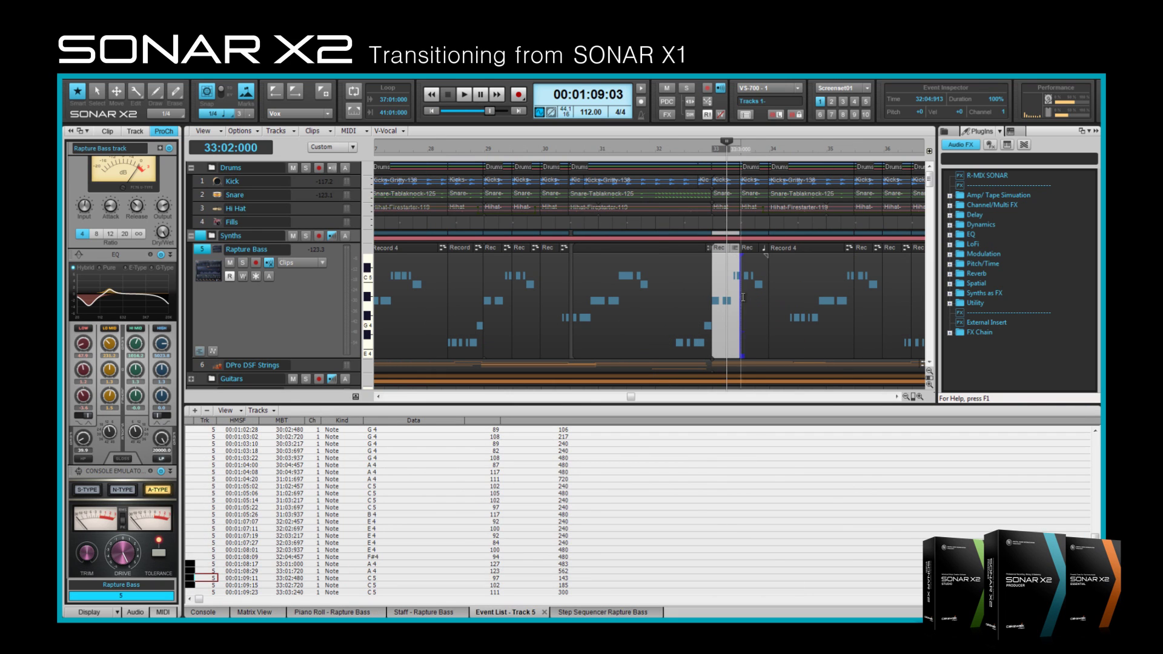
double_click(753, 298)
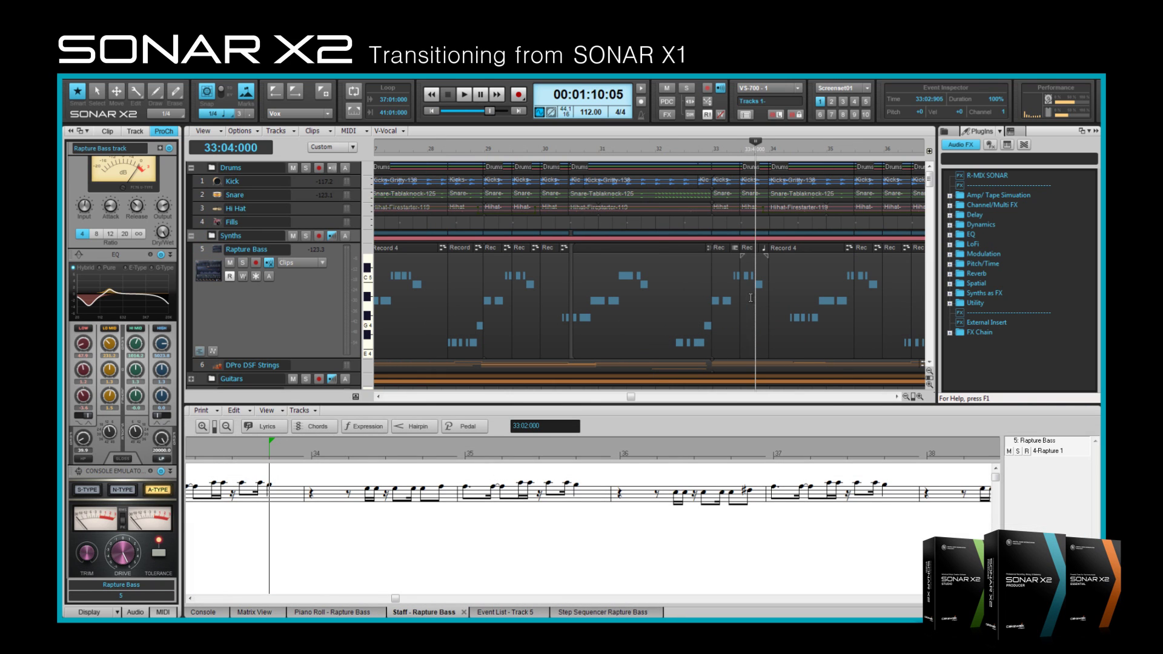
double_click(796, 299)
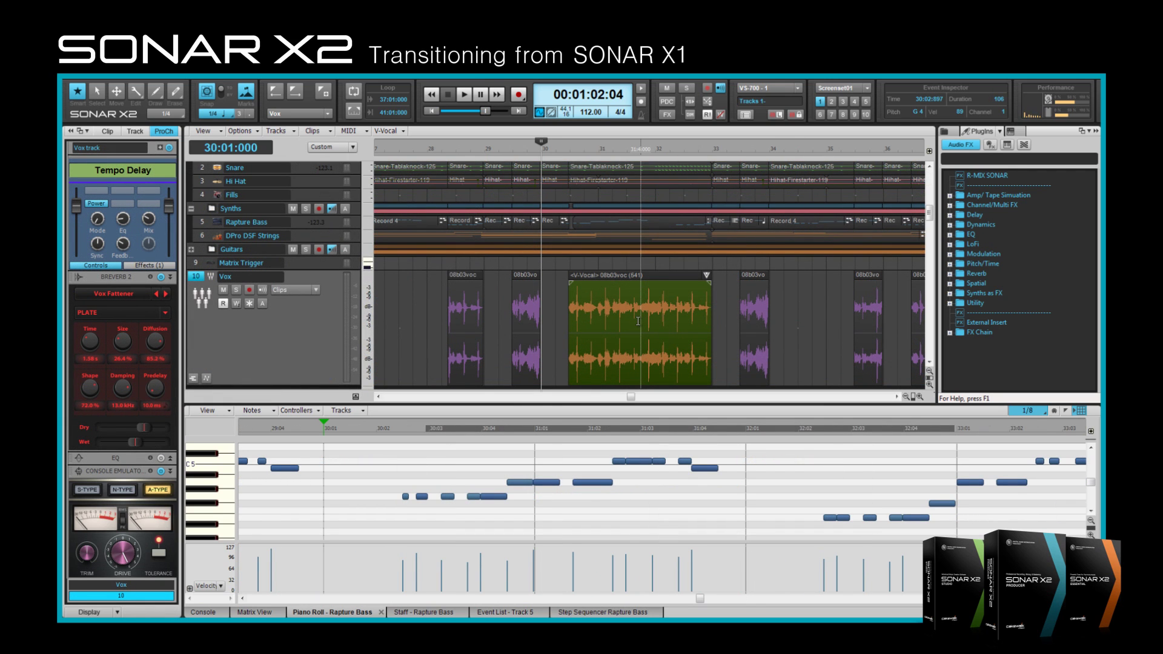
Step: Toggle the V-Vocal bypass of the Vox track's V-Vocal clip and review its other V-Vocal options
left_click(707, 276)
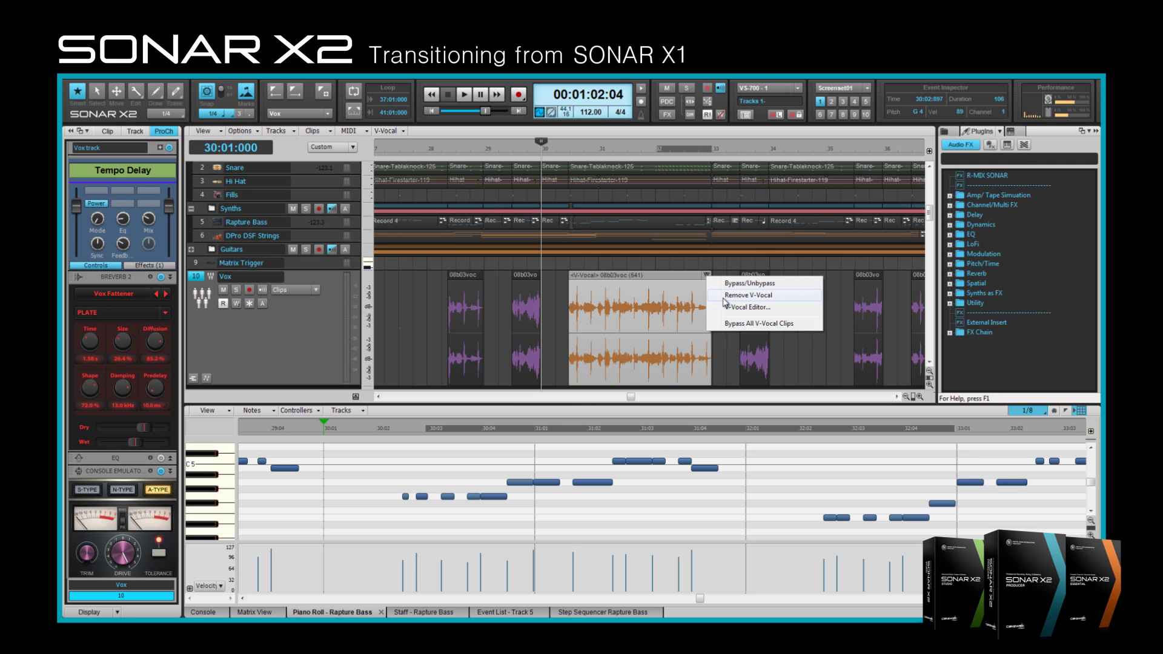
left_click(722, 284)
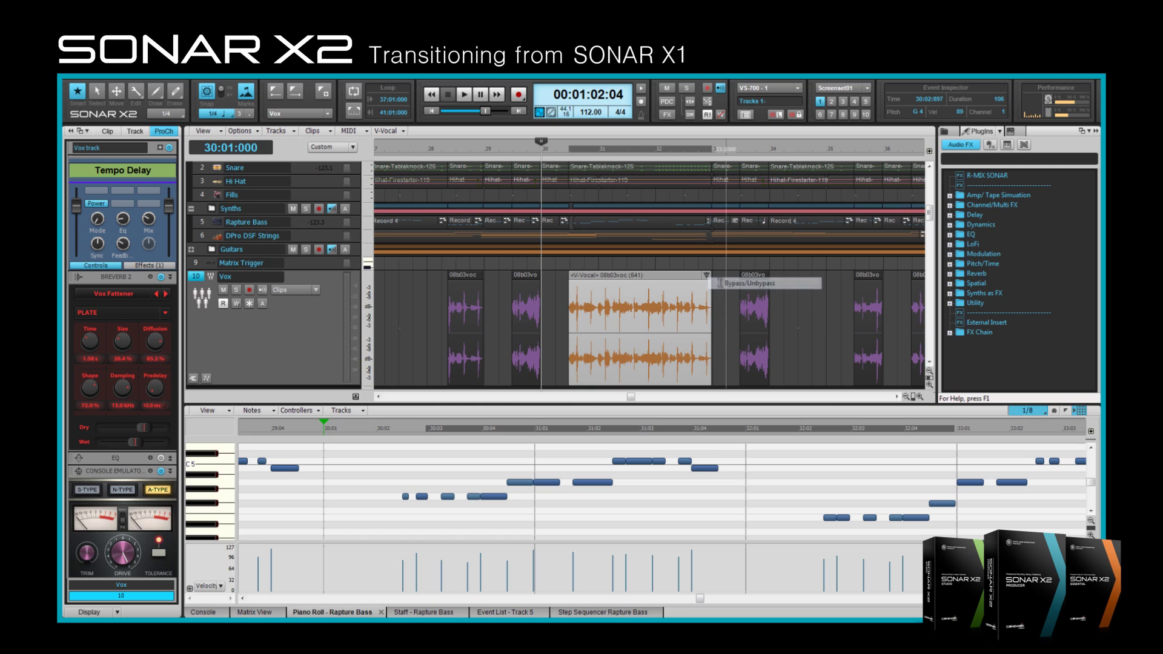
left_click(706, 276)
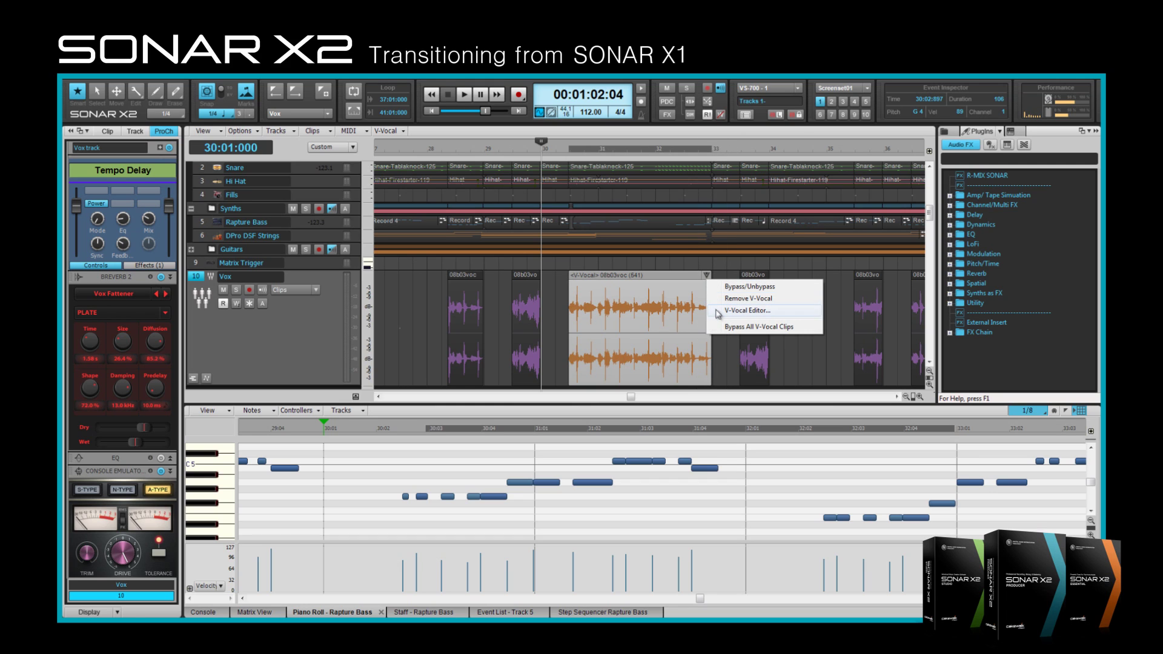
left_click(694, 278)
left_click(706, 275)
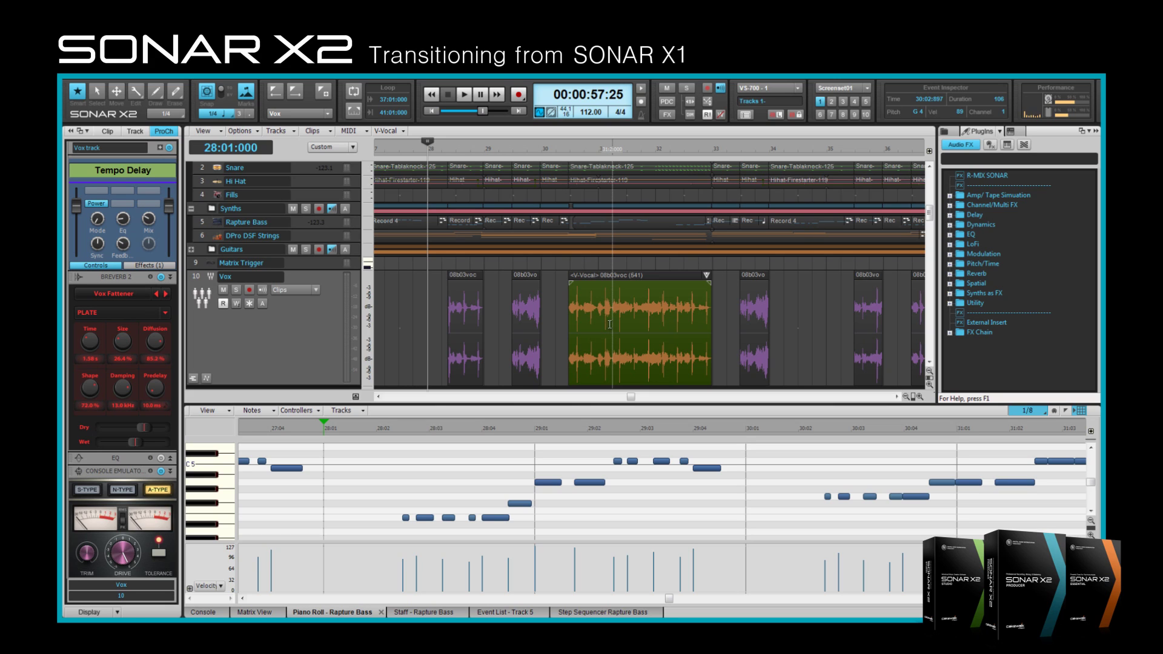
Step: Move the V-Vocal clip on the Vox track slightly earlier and shift it back later
left_click(602, 275)
mouse_move(602, 275)
left_mouse_down()
mouse_move(510, 281)
mouse_move(586, 286)
left_mouse_up()
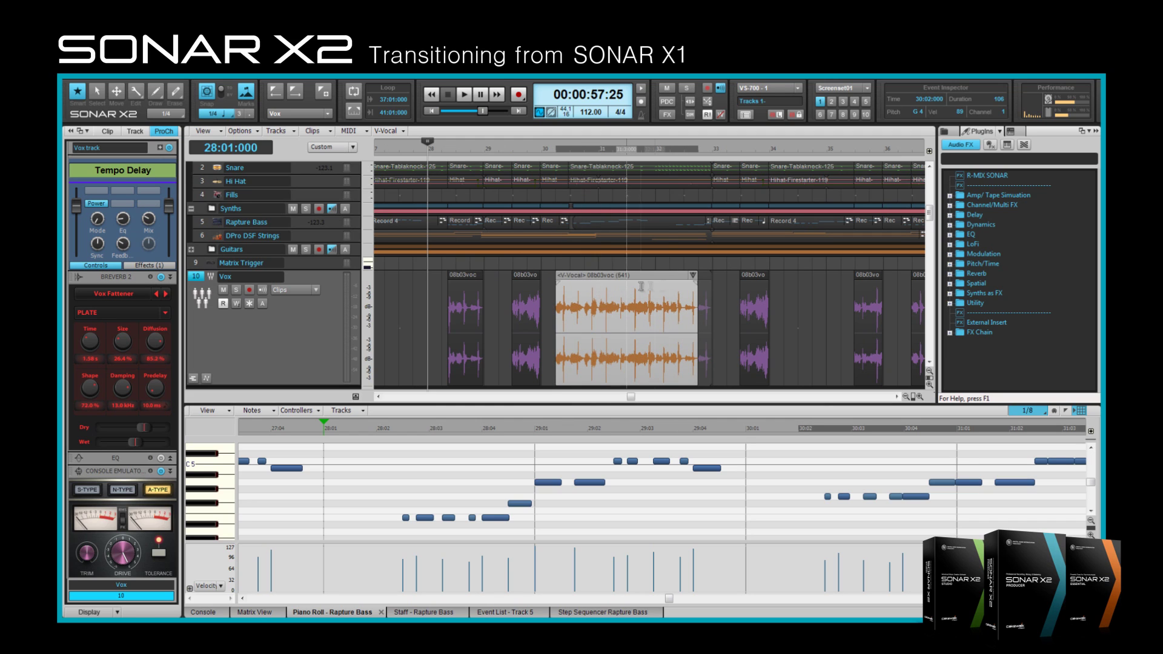
mouse_move(672, 278)
left_mouse_down()
mouse_move(812, 282)
mouse_move(684, 288)
left_mouse_up()
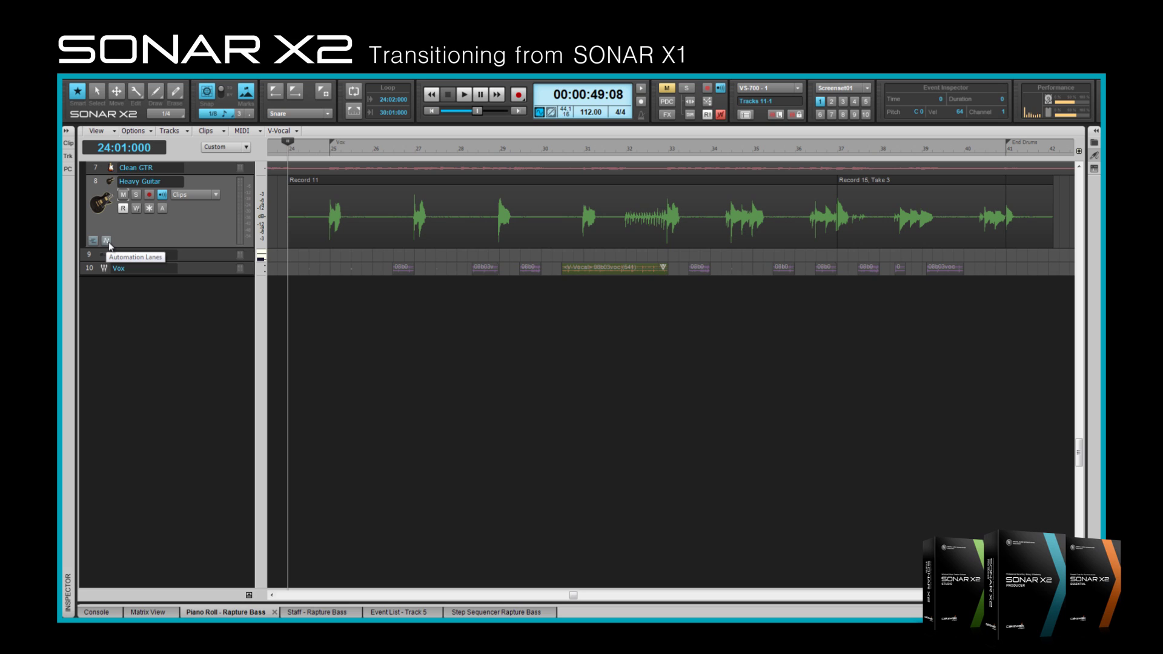
Step: Show and hide the Heavy Guitar take lanes, and enlarge and shrink the track heights
left_click(93, 241)
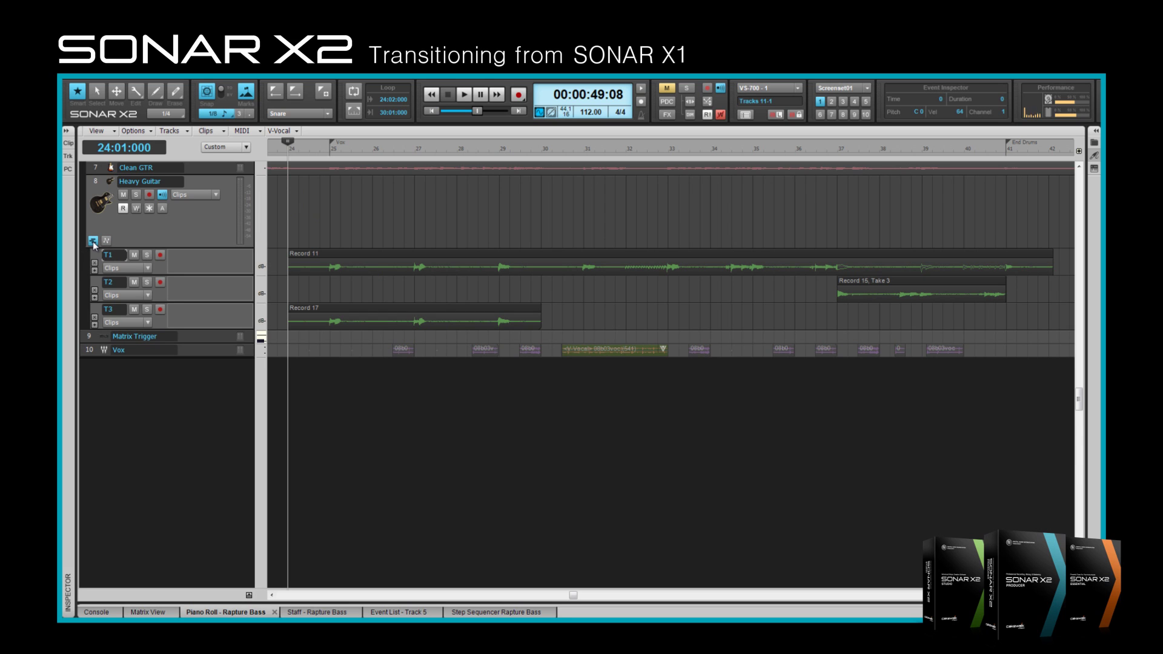
left_click(92, 241)
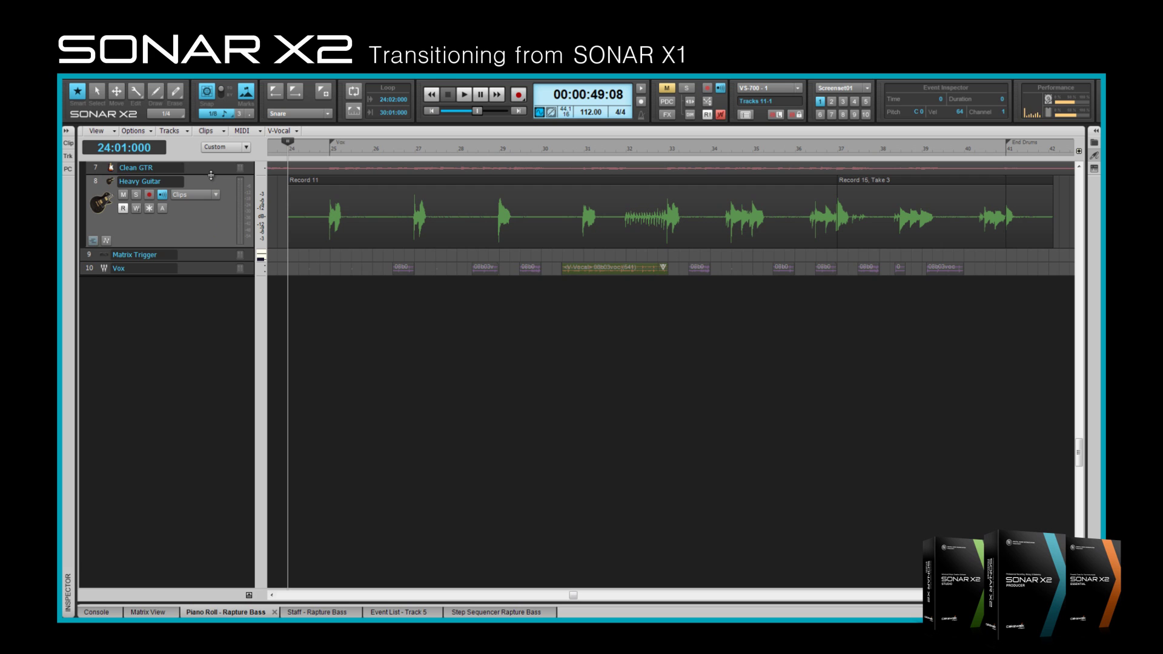
left_click_drag(210, 175, 210, 200)
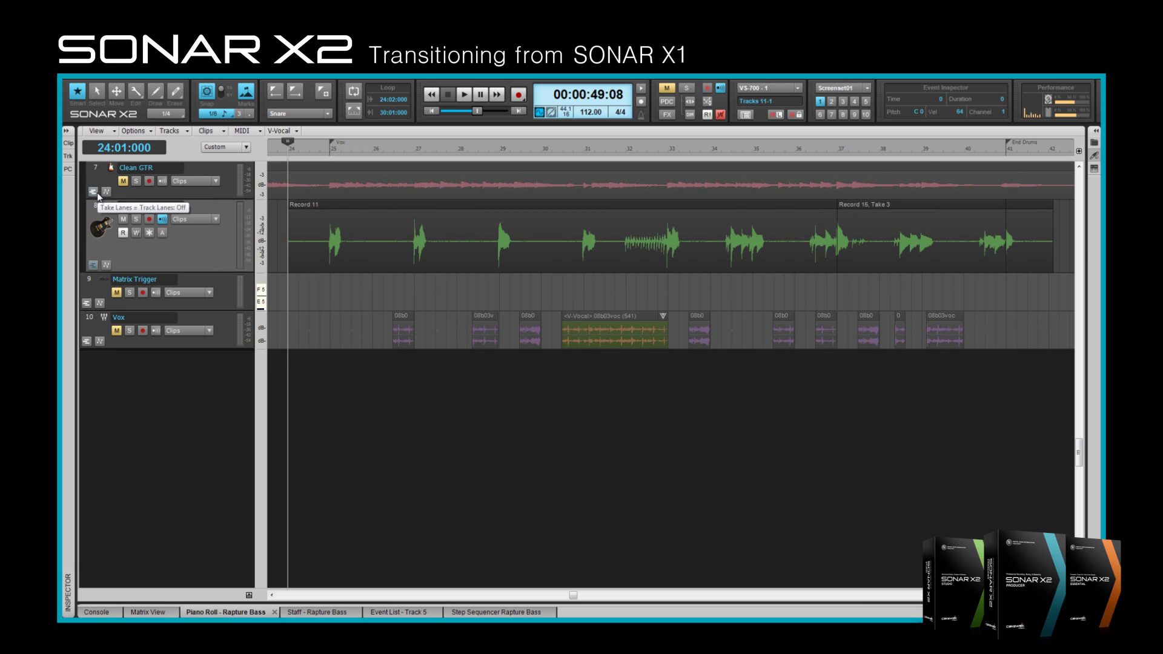
left_click_drag(212, 200, 215, 156)
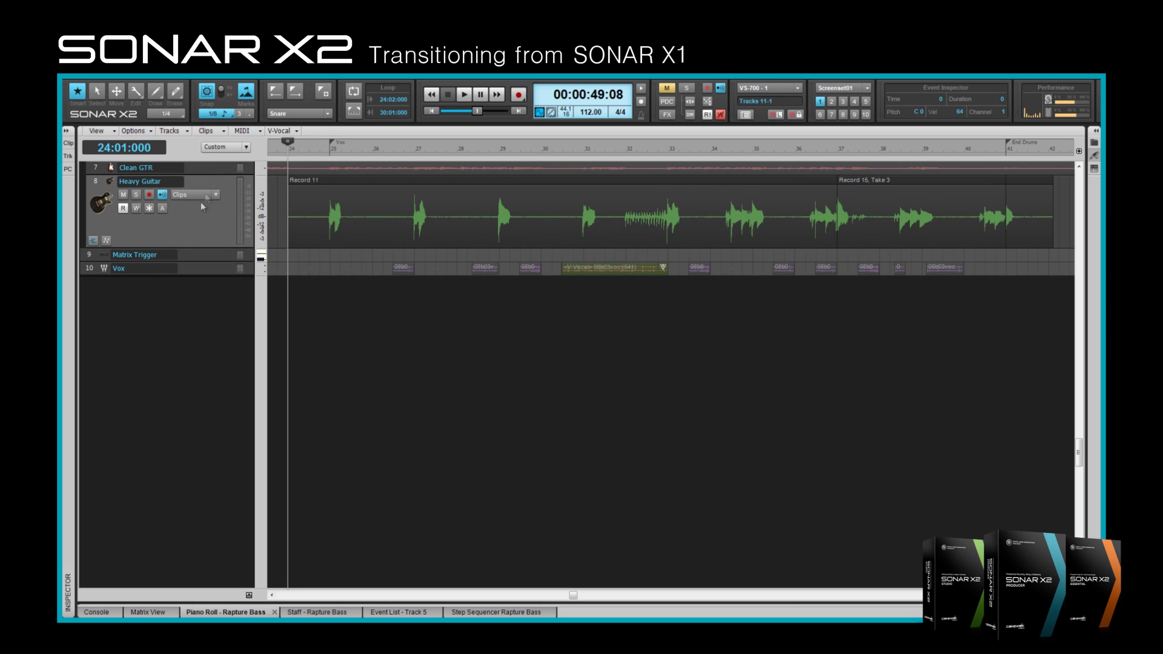
Step: Show the Heavy Guitar take lanes and try soloing takes T1, T2 and T3
left_click(93, 240)
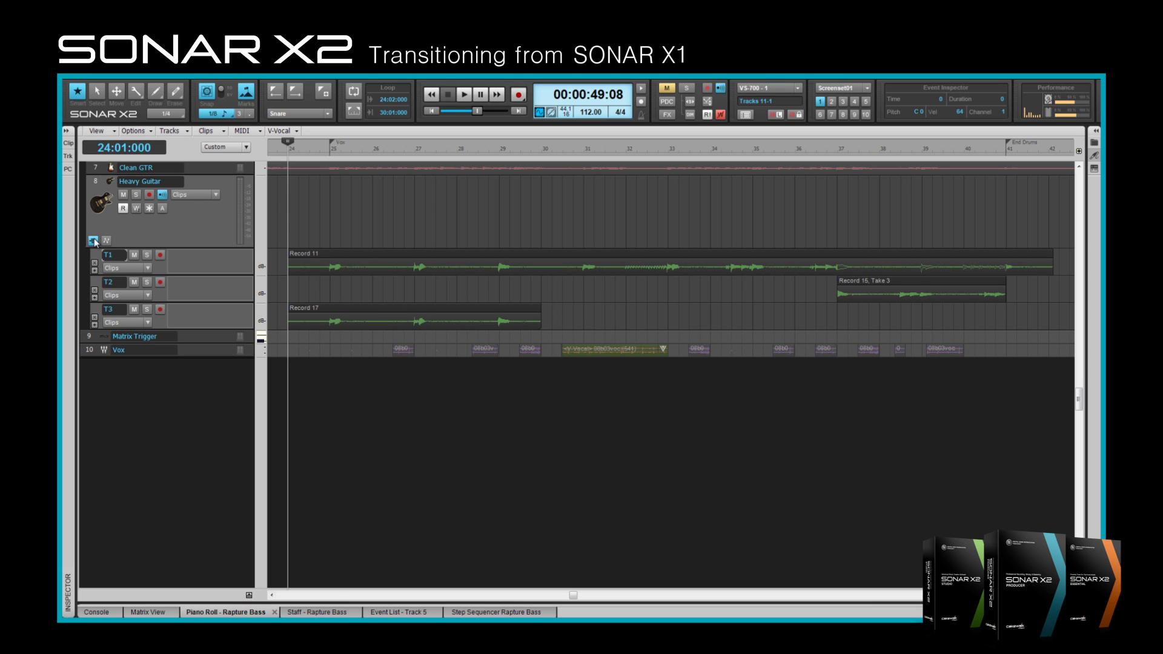
left_click(147, 255)
left_click(147, 283)
left_click(147, 309)
left_click(148, 282)
left_click(148, 283)
Step: Toggle mute on takes T3 and T2, and toggle record arming on takes T1 and T2
left_click(134, 310)
left_click(134, 282)
left_click(136, 282)
left_click(133, 309)
left_click(162, 257)
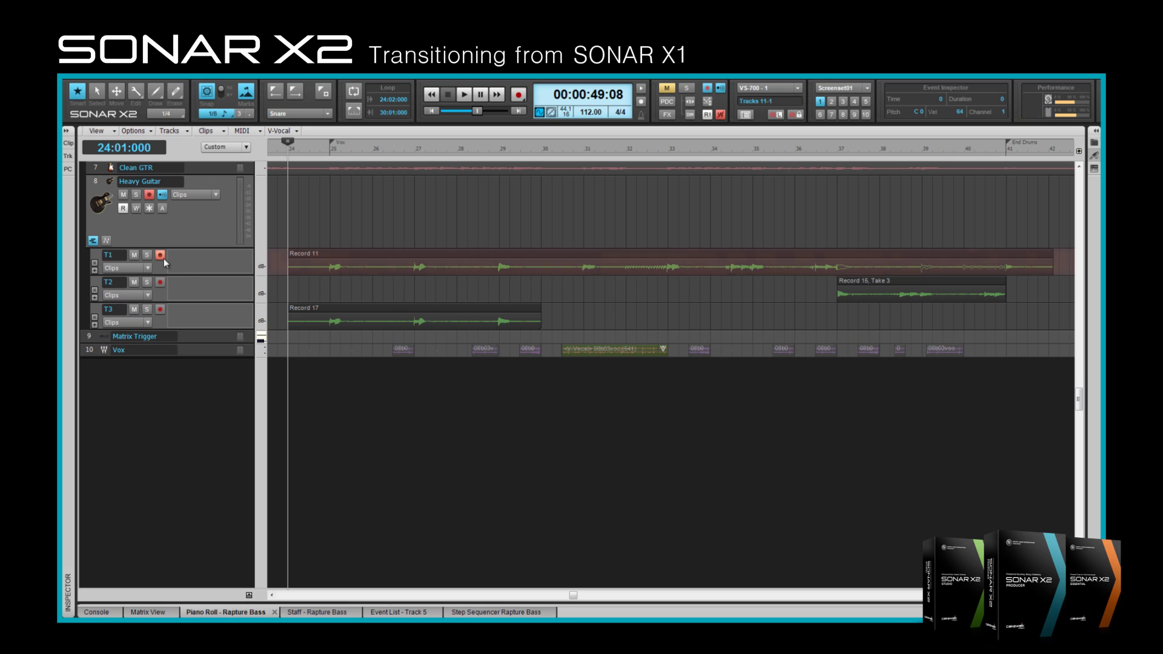
left_click(162, 257)
left_click(162, 283)
left_click(161, 282)
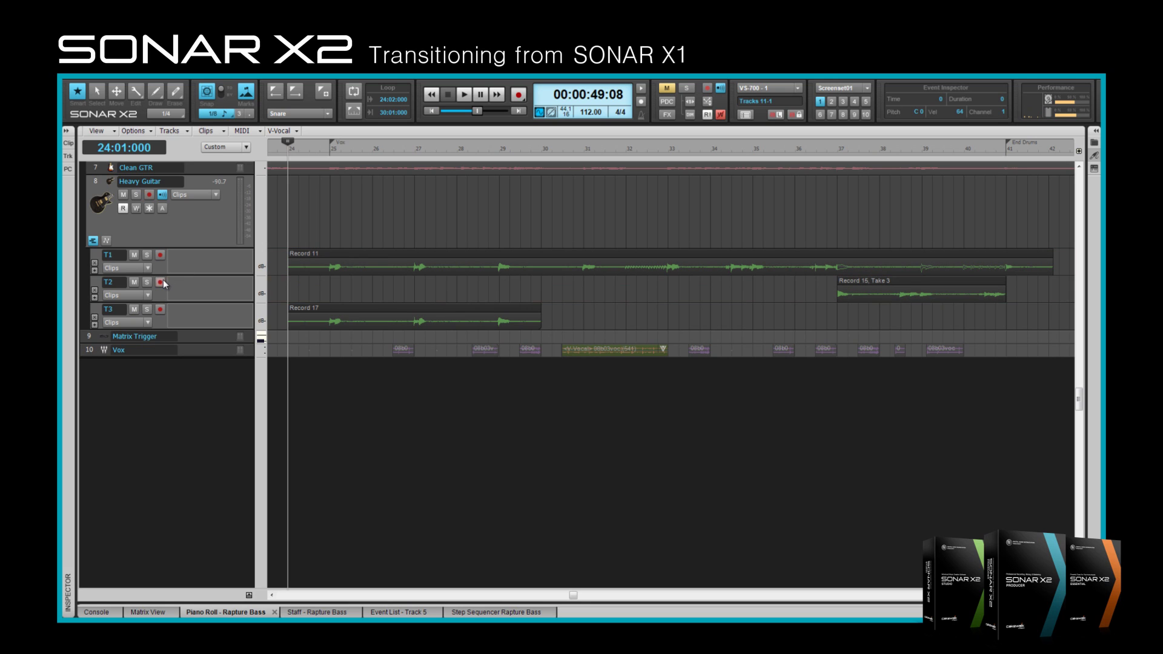
Step: Add two empty take lanes below T3 and delete both of them
left_click(94, 325)
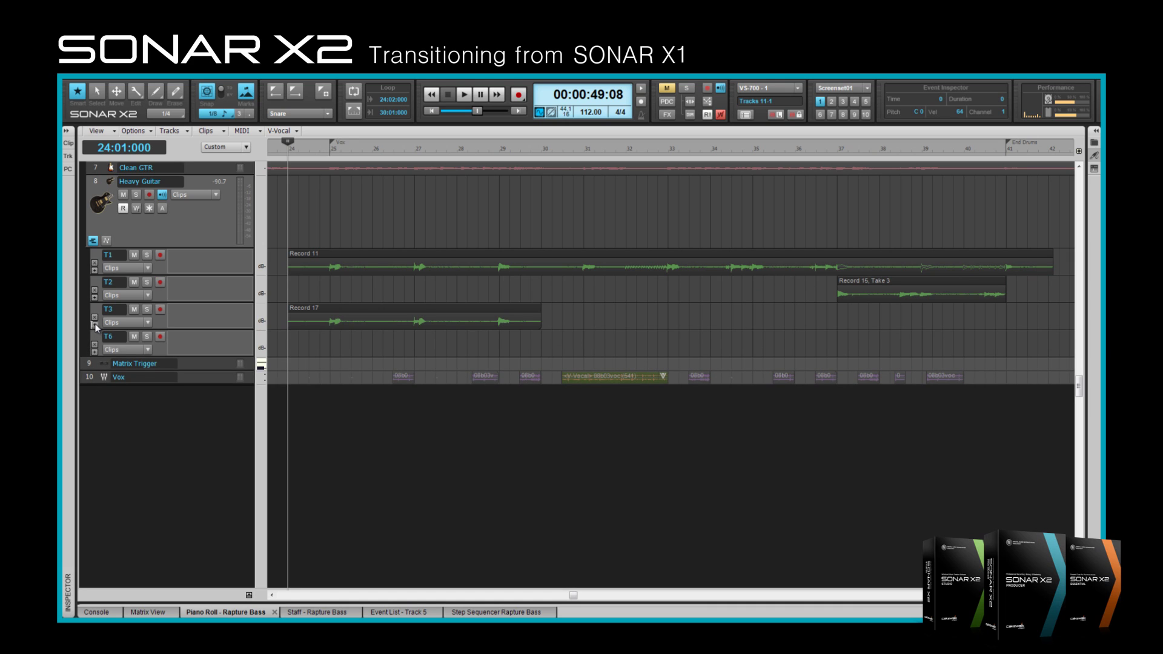
left_click(95, 353)
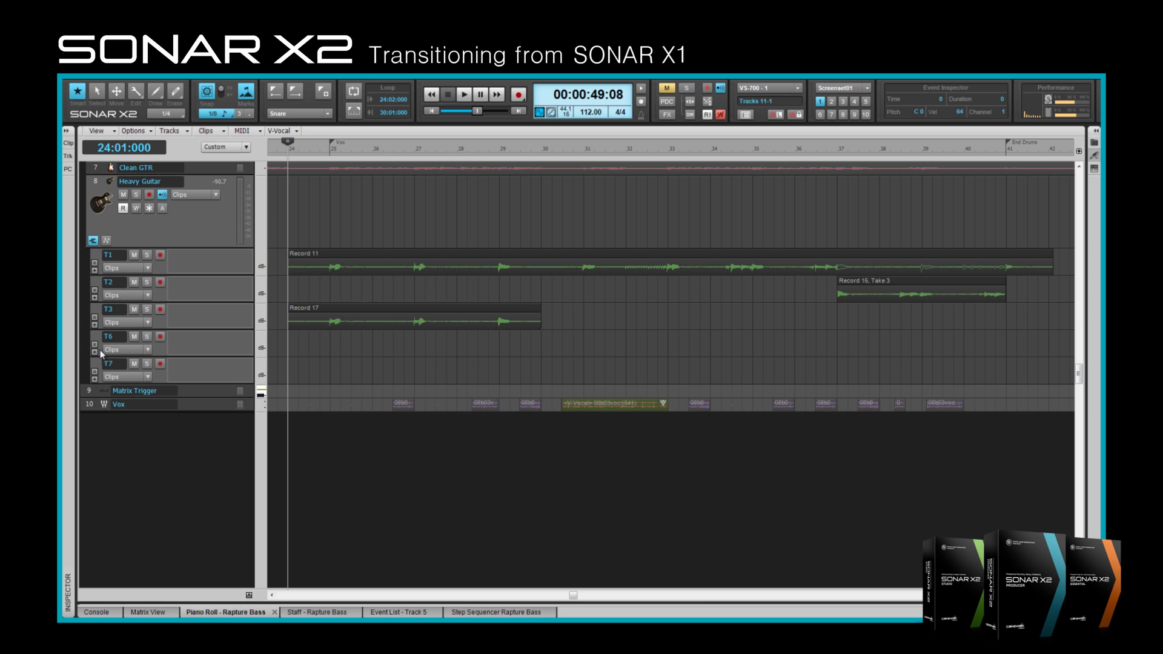
left_click(94, 371)
left_click(94, 344)
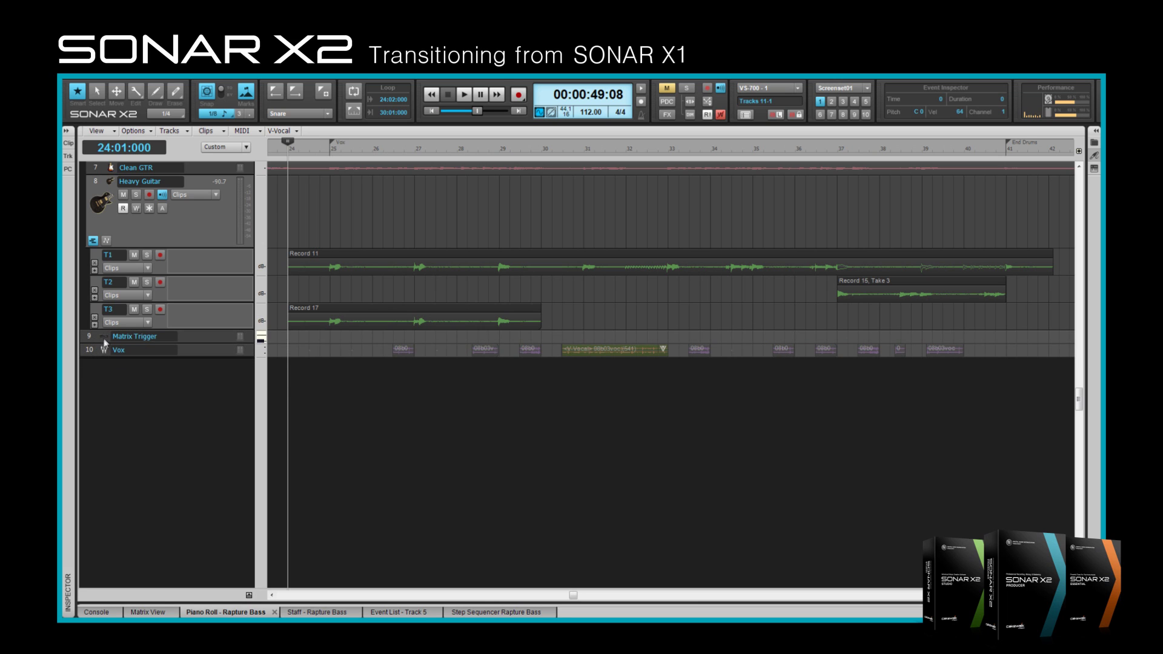
Step: Add an empty take lane below T3 with the lane rows enlarged, and arm it for recording
left_click(95, 325)
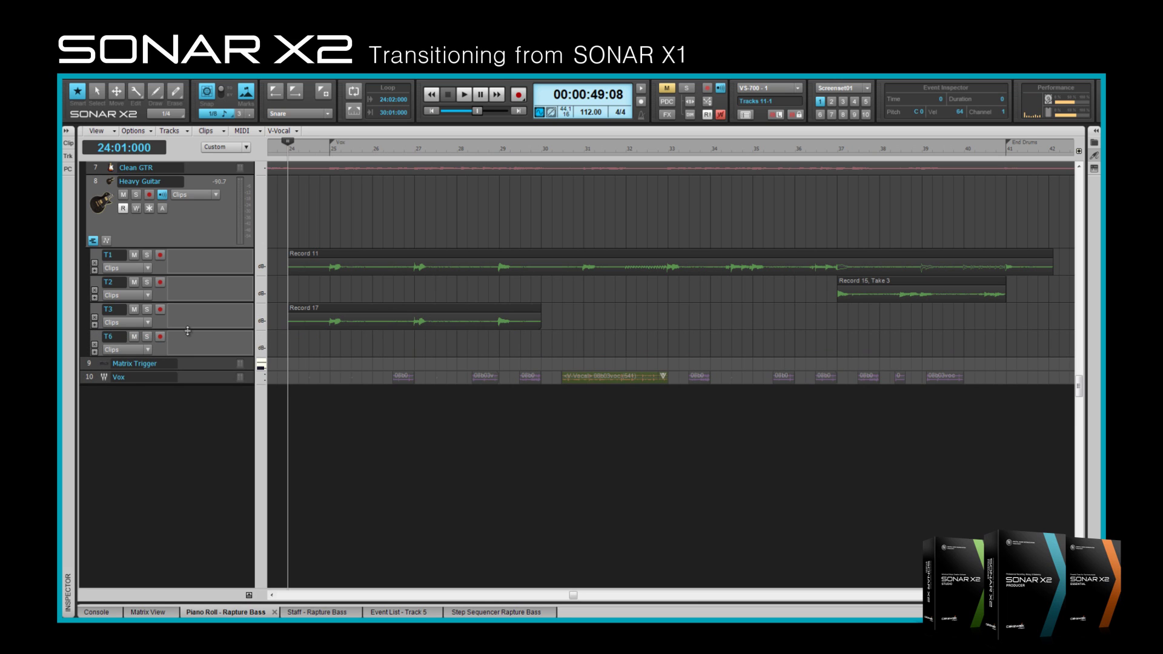
left_click_drag(187, 331, 192, 380)
left_click(160, 481)
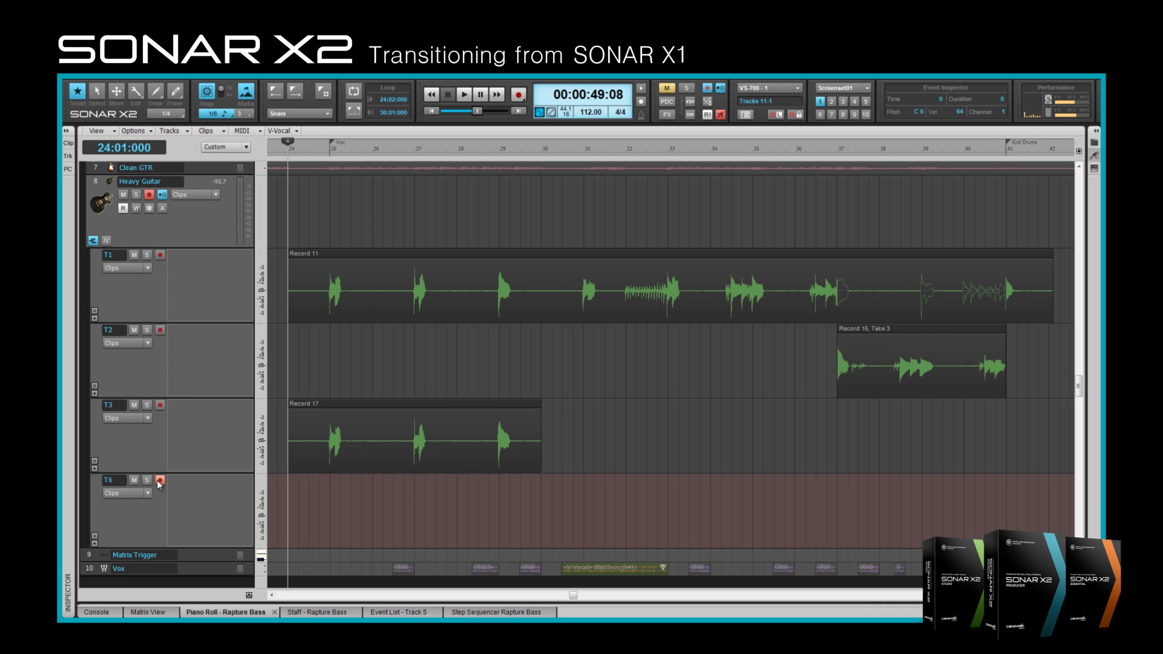
double_click(119, 481)
key("Escape")
Step: Set the edit filter of take T1 to Audio Transients and of T3 to clip Gain automation, and disarm take T6
left_click(146, 269)
left_click(177, 293)
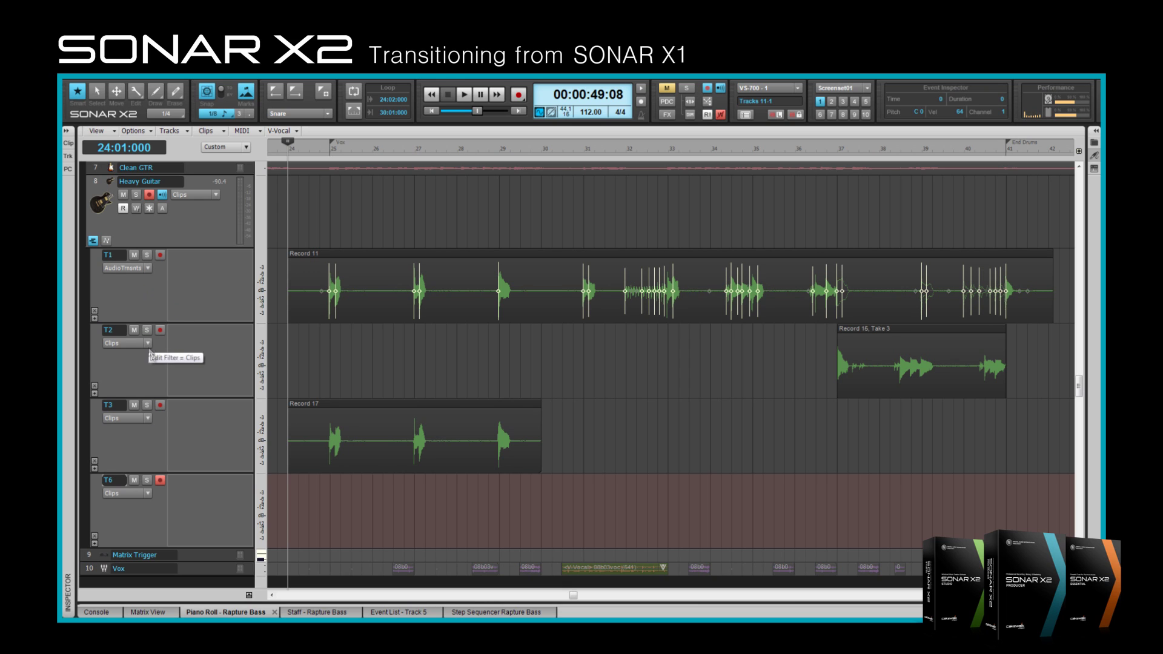
left_click(147, 418)
mouse_move(189, 460)
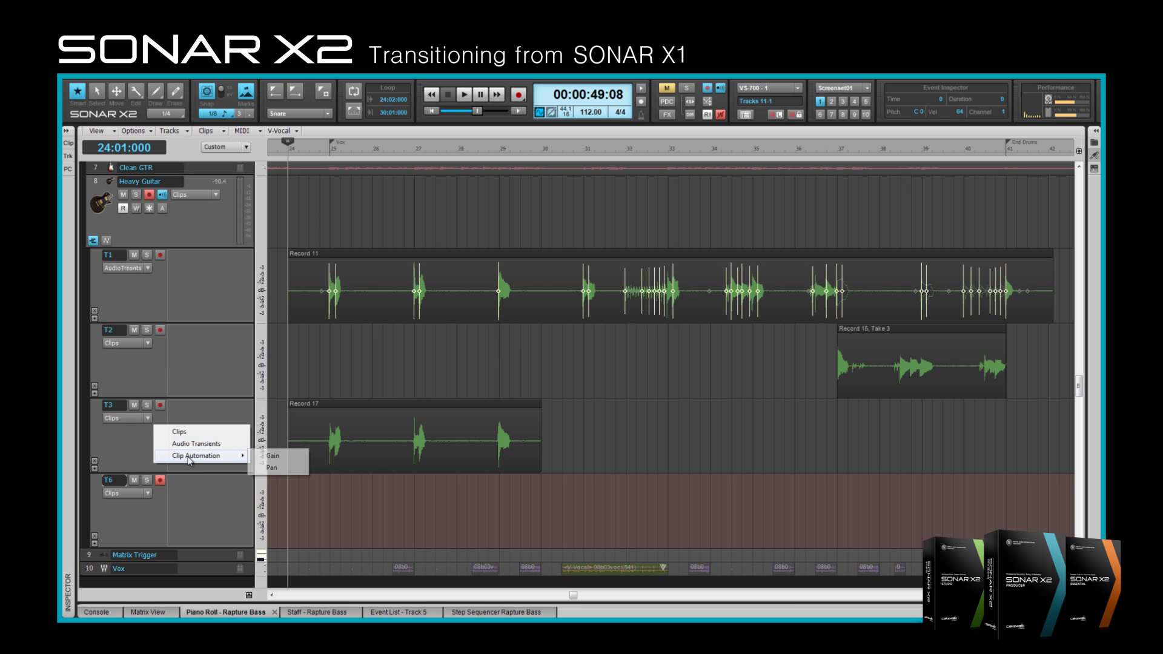
left_click(271, 456)
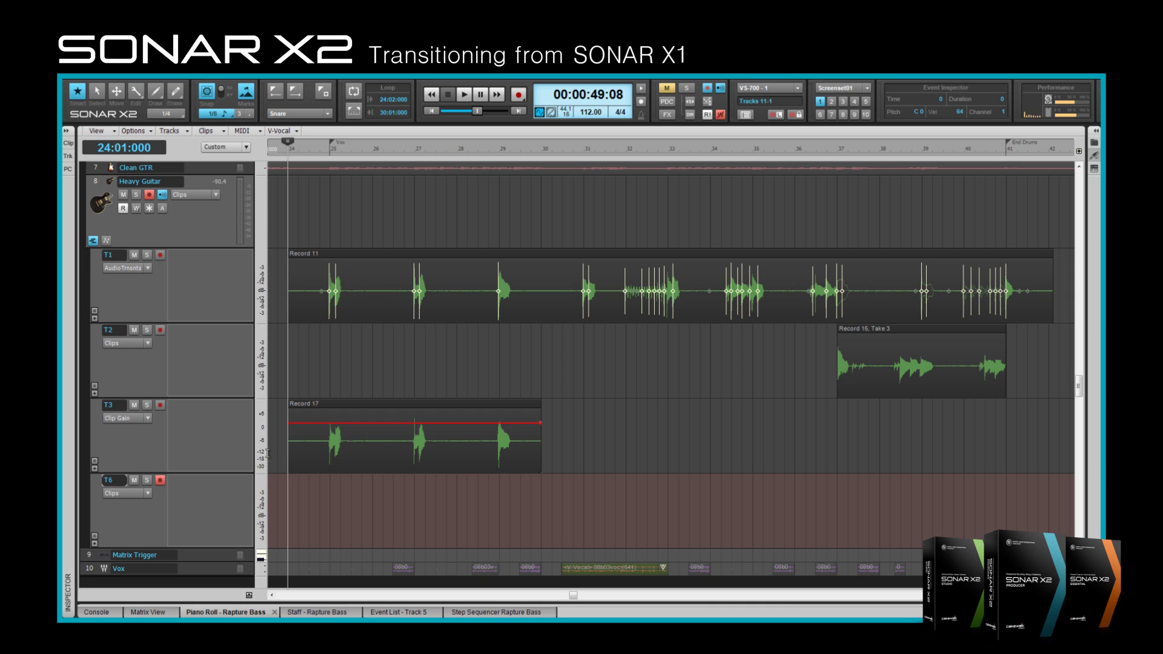
left_click(160, 481)
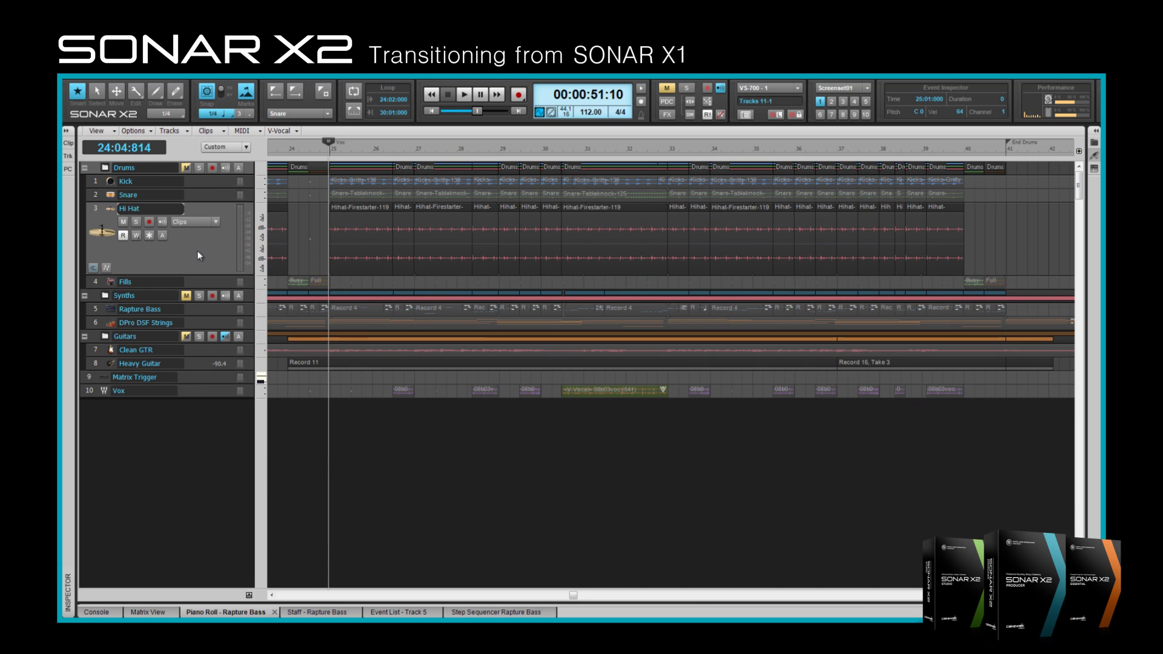
Step: Show the Hi Hat track's automation lanes, add Pan and Automated Mute lanes below Volume, and reduce the lane height
left_click(106, 267)
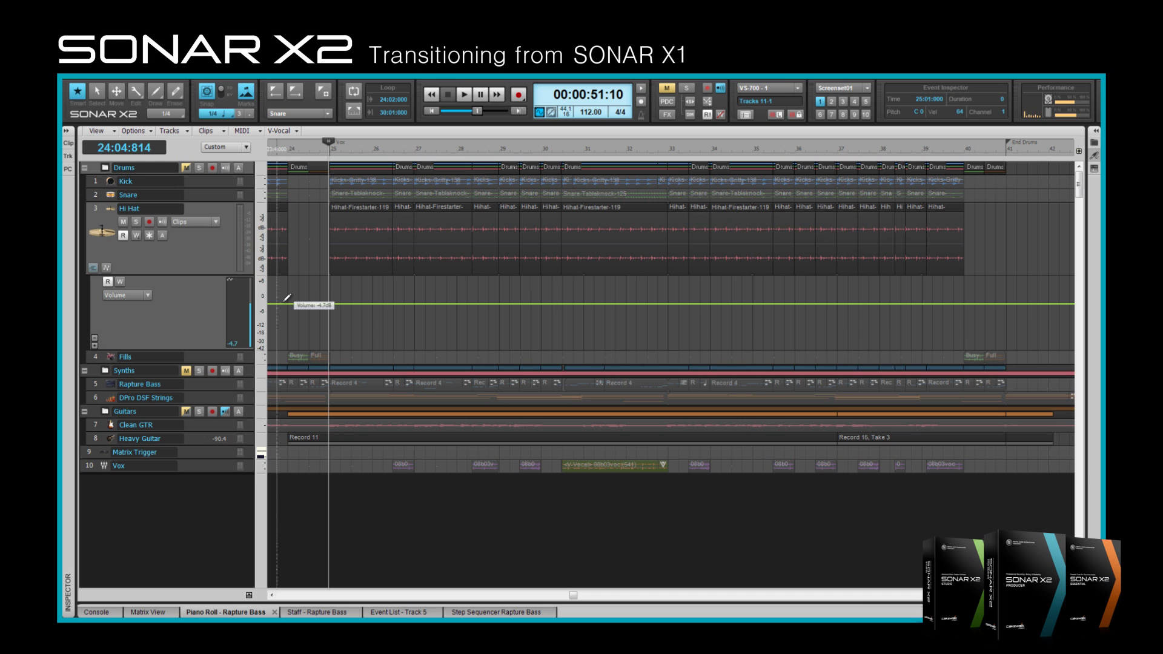
left_click(94, 345)
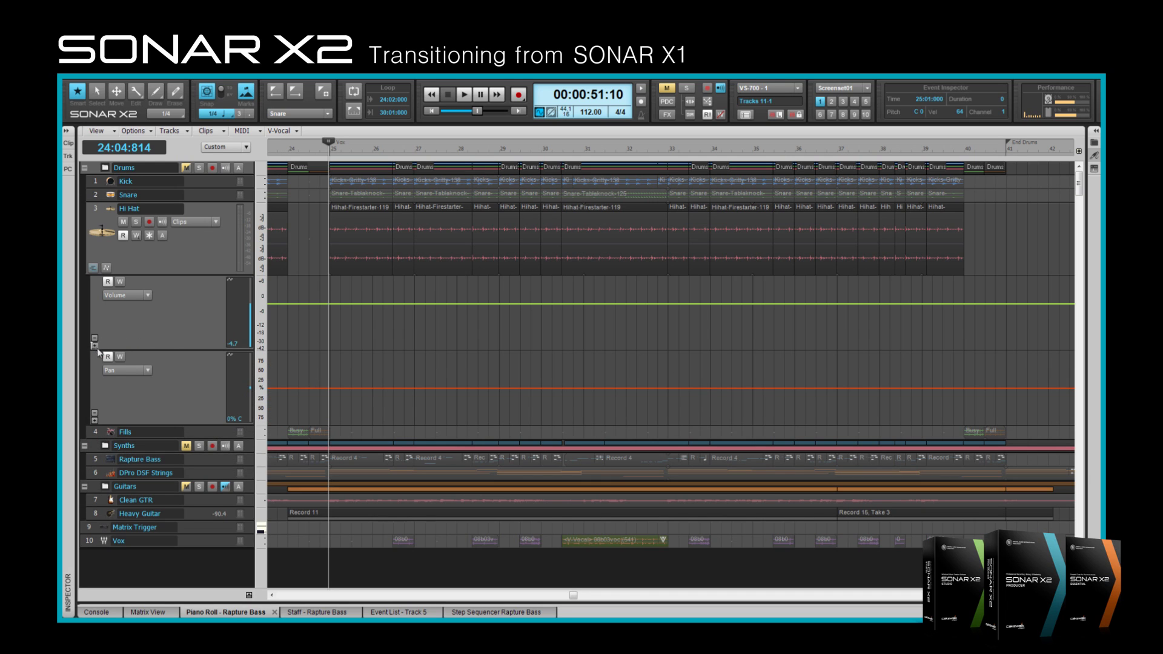
left_click(94, 418)
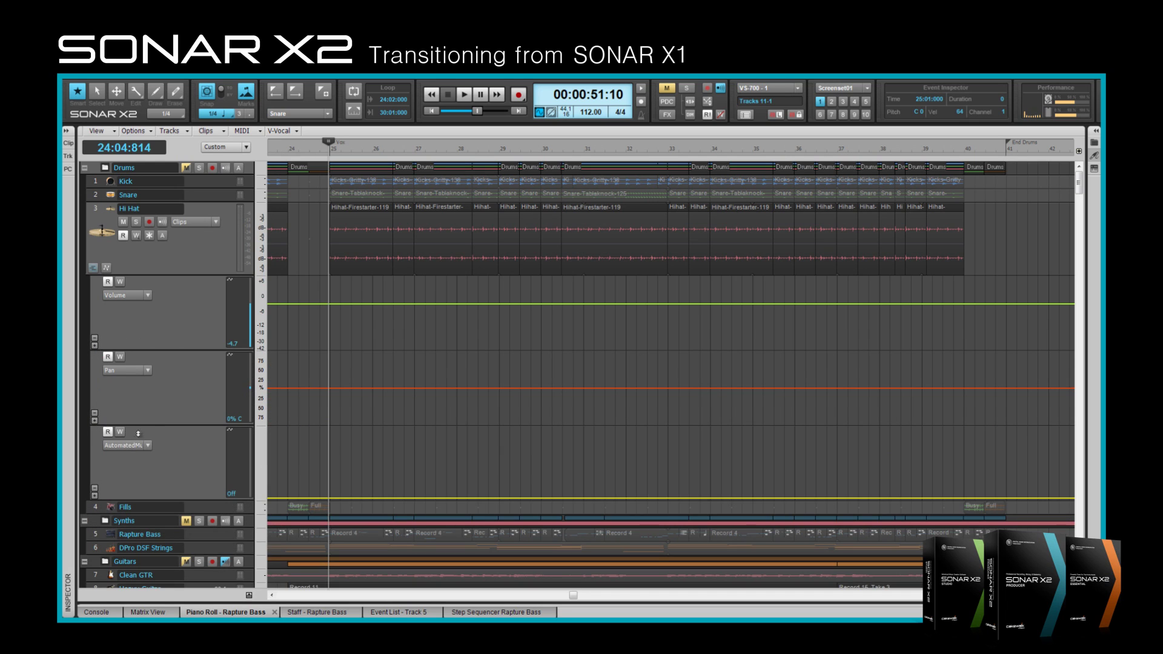
left_click_drag(158, 430, 159, 394)
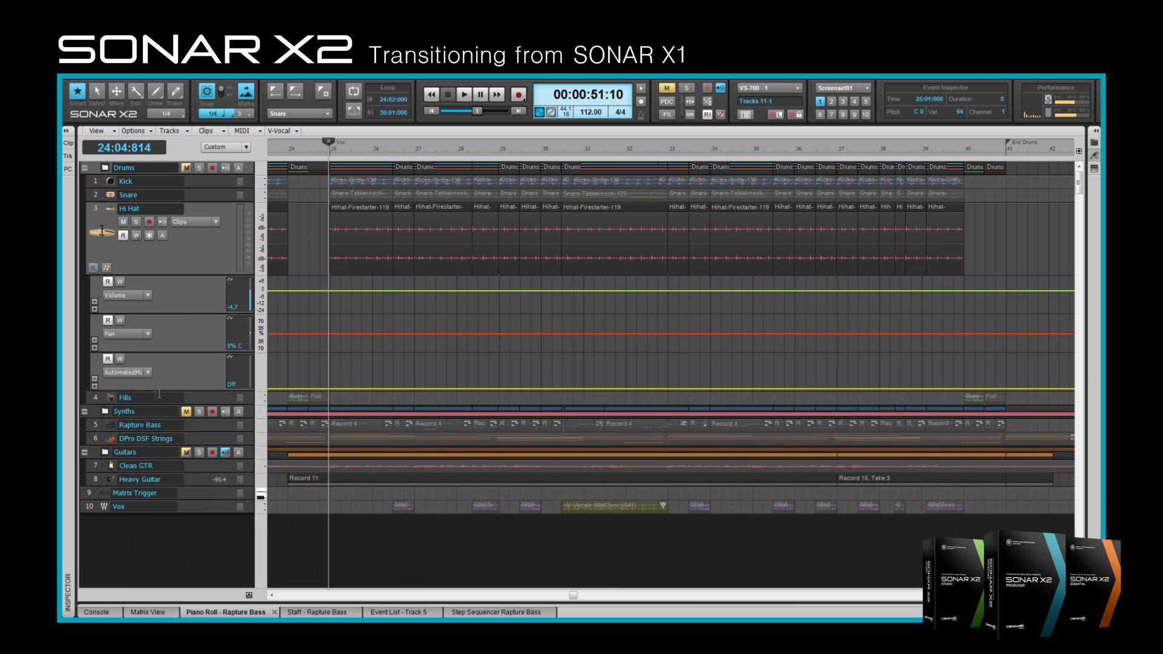
Step: Add two PC4K S-Type Bus Compressor send automation lanes below Automated Mute and delete both of them
left_click(94, 386)
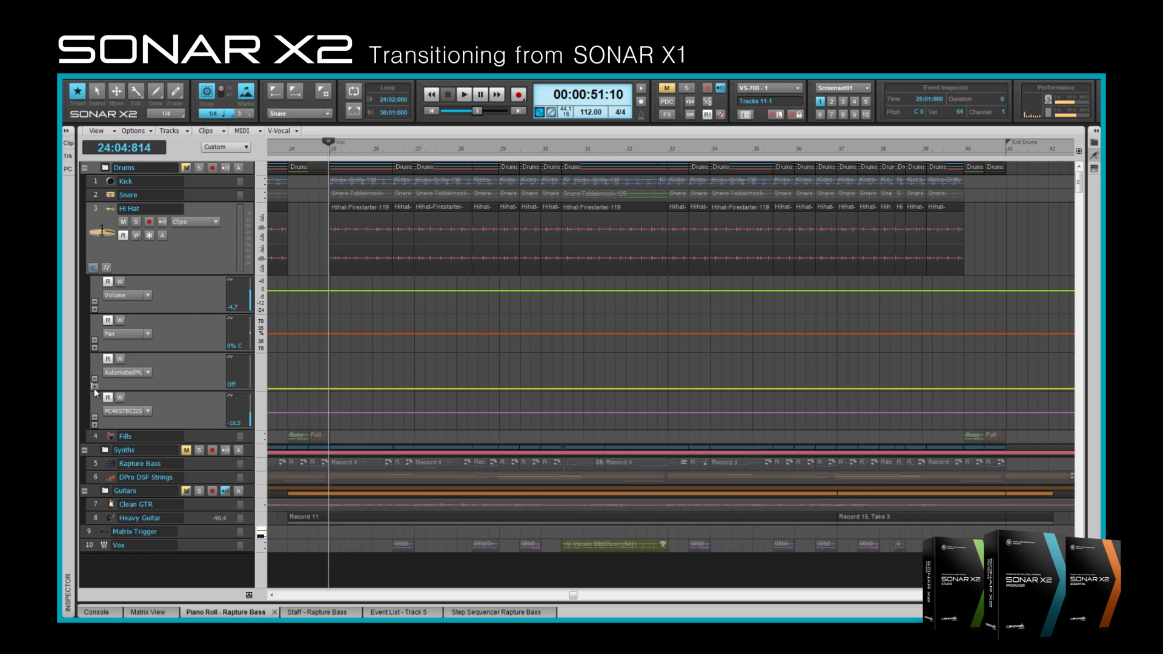
left_click(95, 424)
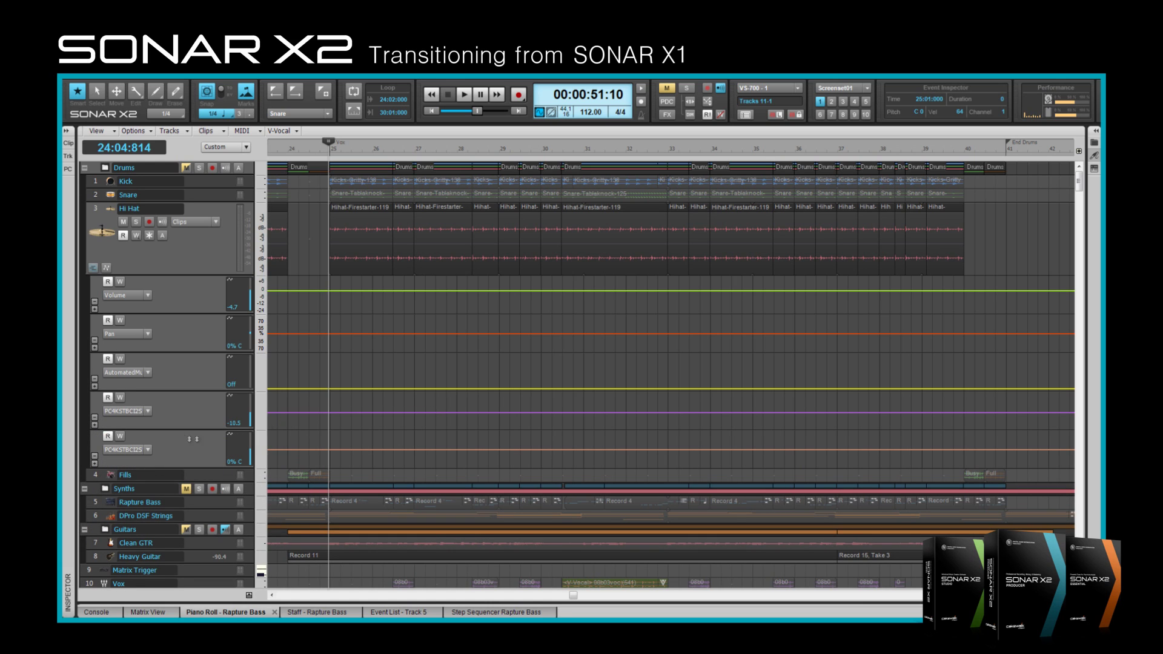
left_click(94, 456)
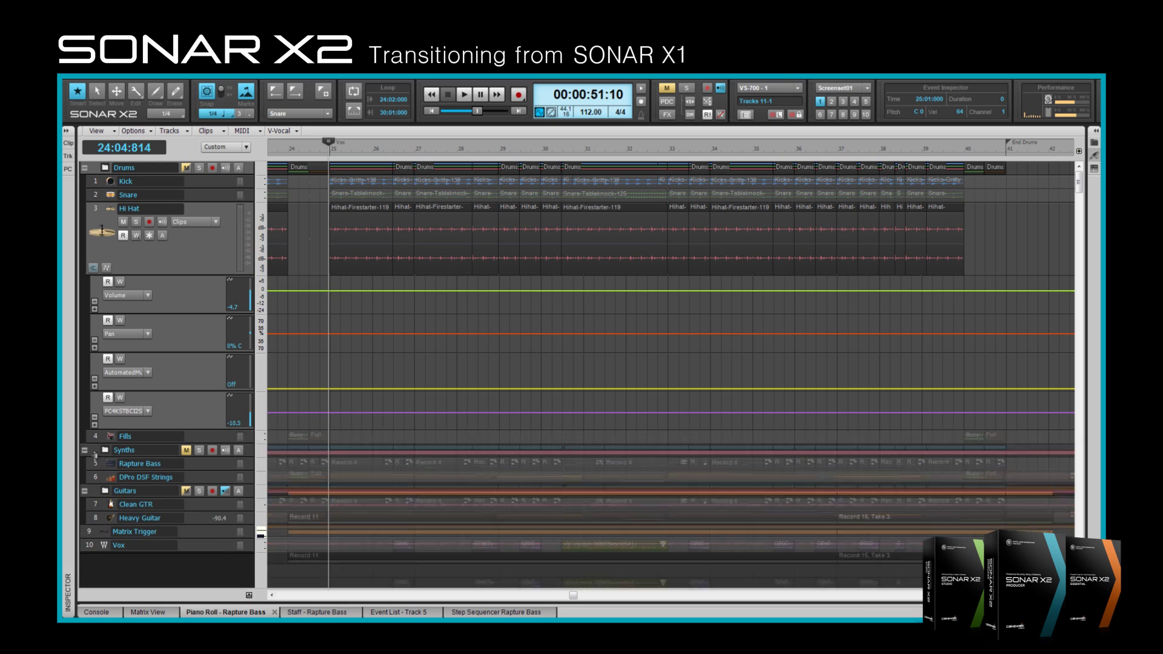
left_click(94, 417)
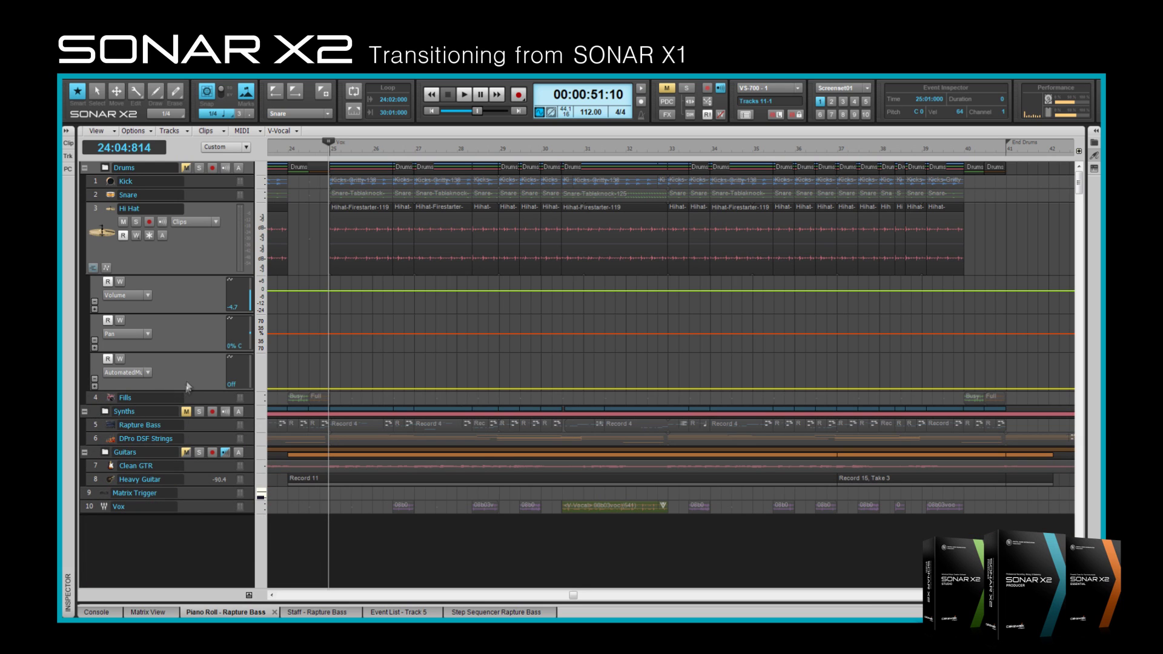
Step: Assign Hi Hat's third automation lane to PC-Console Emulator Channel Drive and the second lane to PC-Track Compressor Attack
left_click(148, 371)
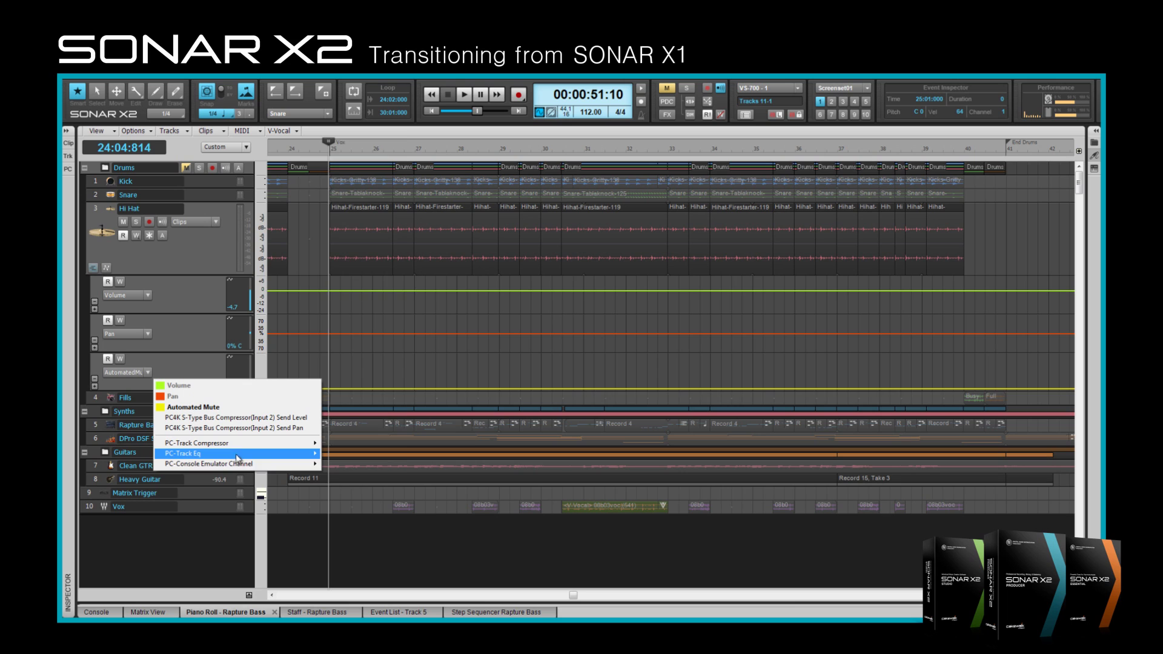
mouse_move(241, 464)
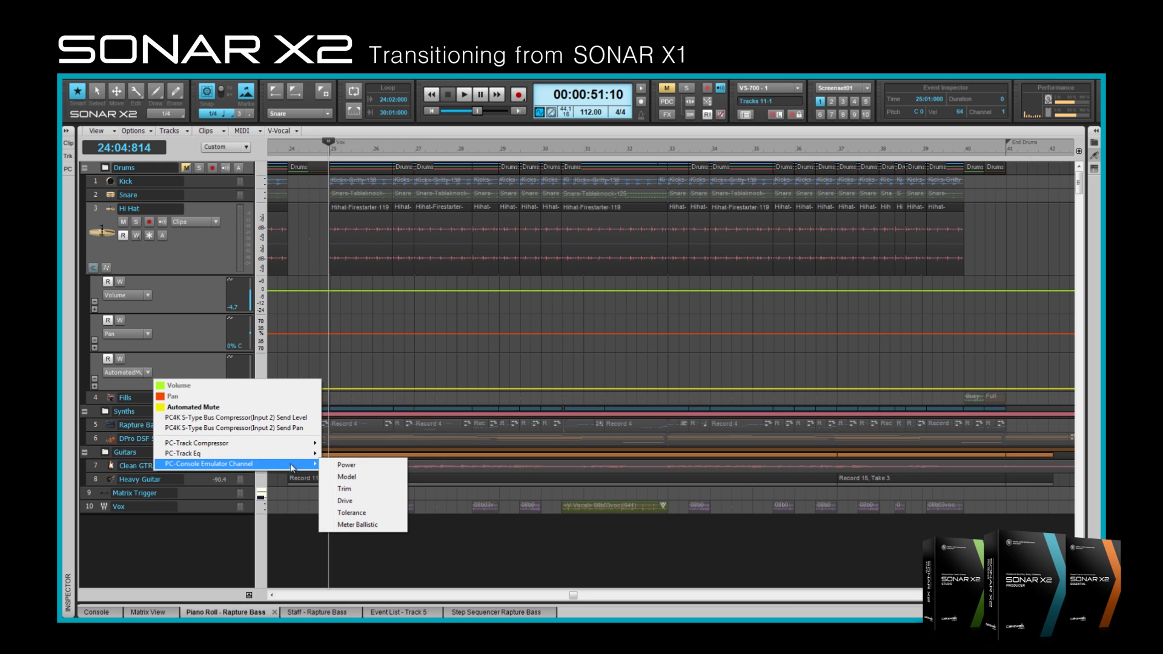
left_click(368, 501)
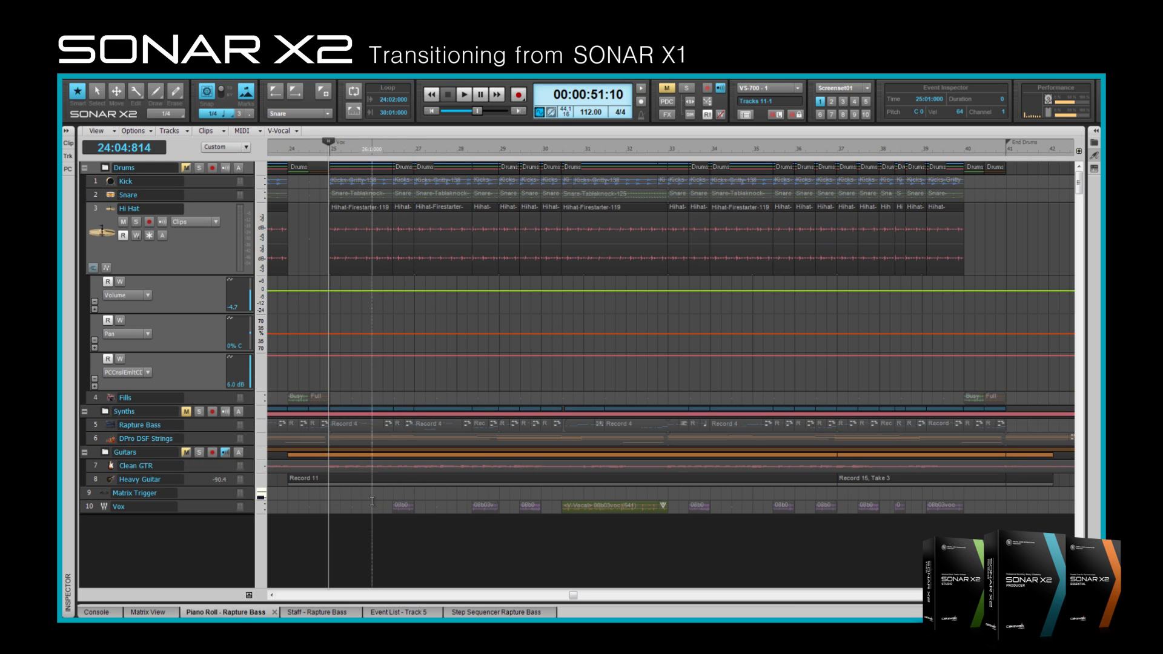
left_click(148, 333)
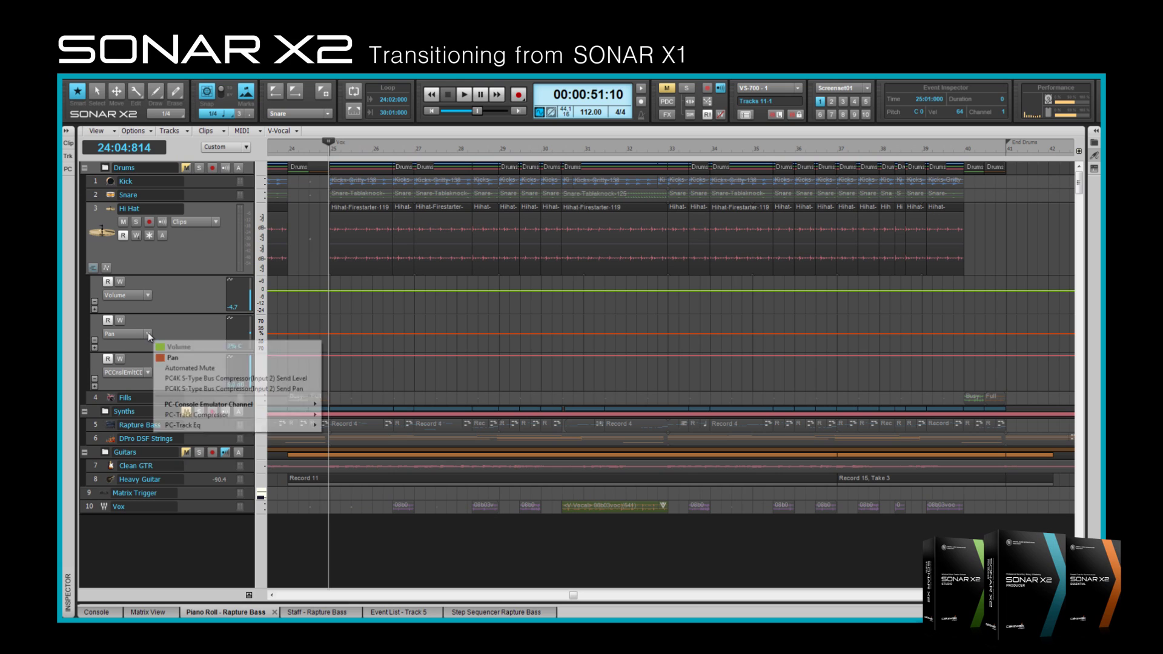
mouse_move(242, 417)
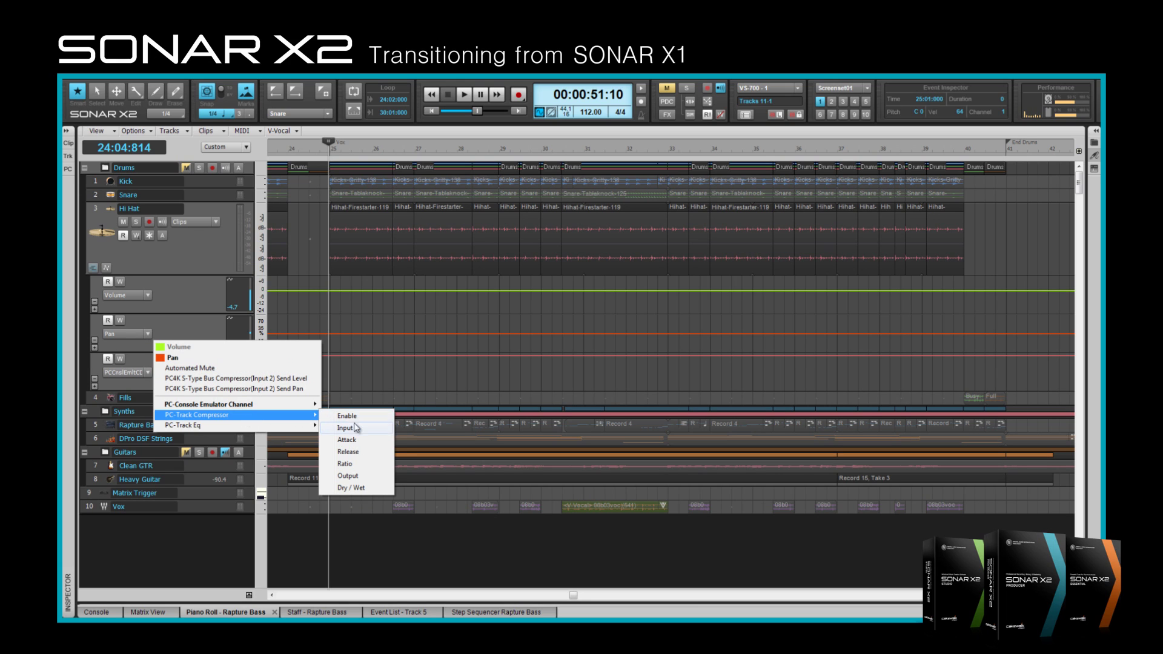
left_click(361, 444)
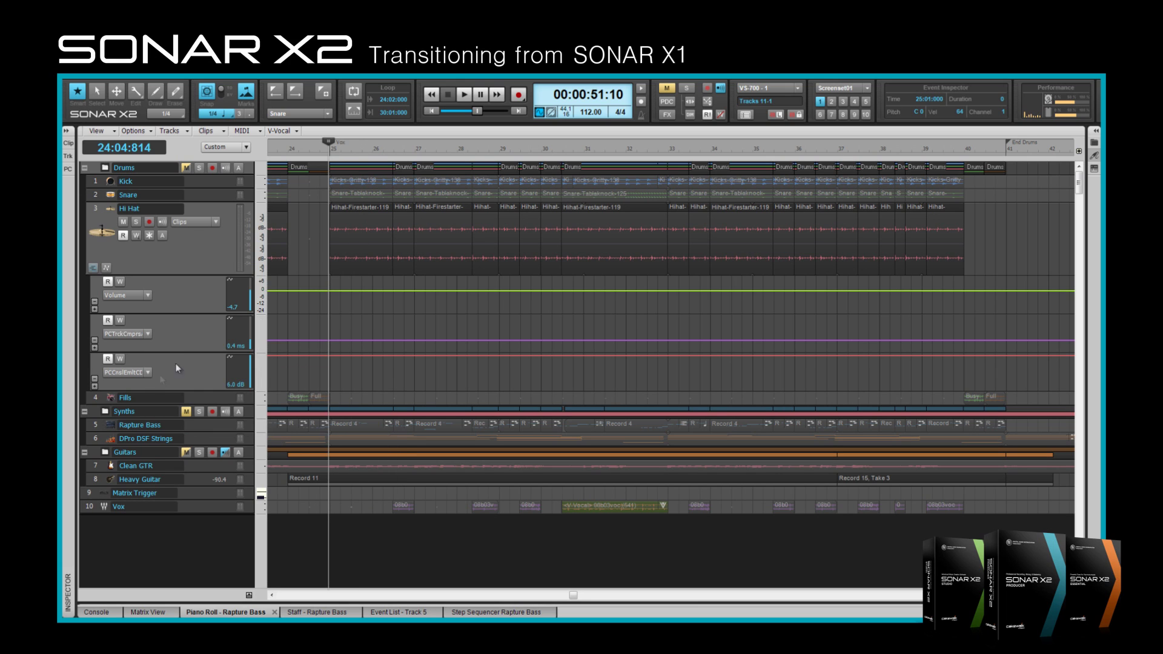
Step: Make Hi Hat's automation lanes shorter, and toggle automation write on and off for the Volume and Compressor Attack lanes
mouse_move(177, 354)
left_mouse_down()
mouse_move(184, 366)
mouse_move(186, 345)
left_mouse_up()
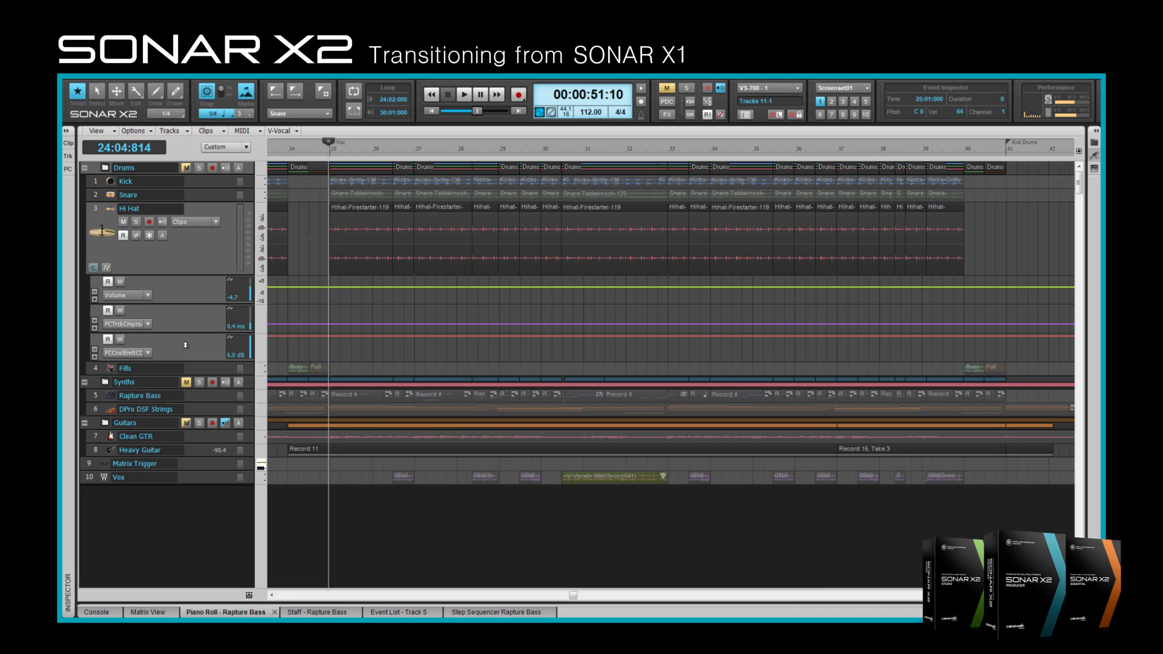
left_click(120, 282)
left_click(121, 283)
left_click(119, 311)
left_click(119, 311)
Step: Expand the Inspector and adjust the Hi Hat Volume lane's value to -2.6
mouse_move(252, 296)
scroll(251, 290, "up", 3)
scroll(251, 290, "down", 10)
scroll(251, 291, "up", 5)
left_click(66, 130)
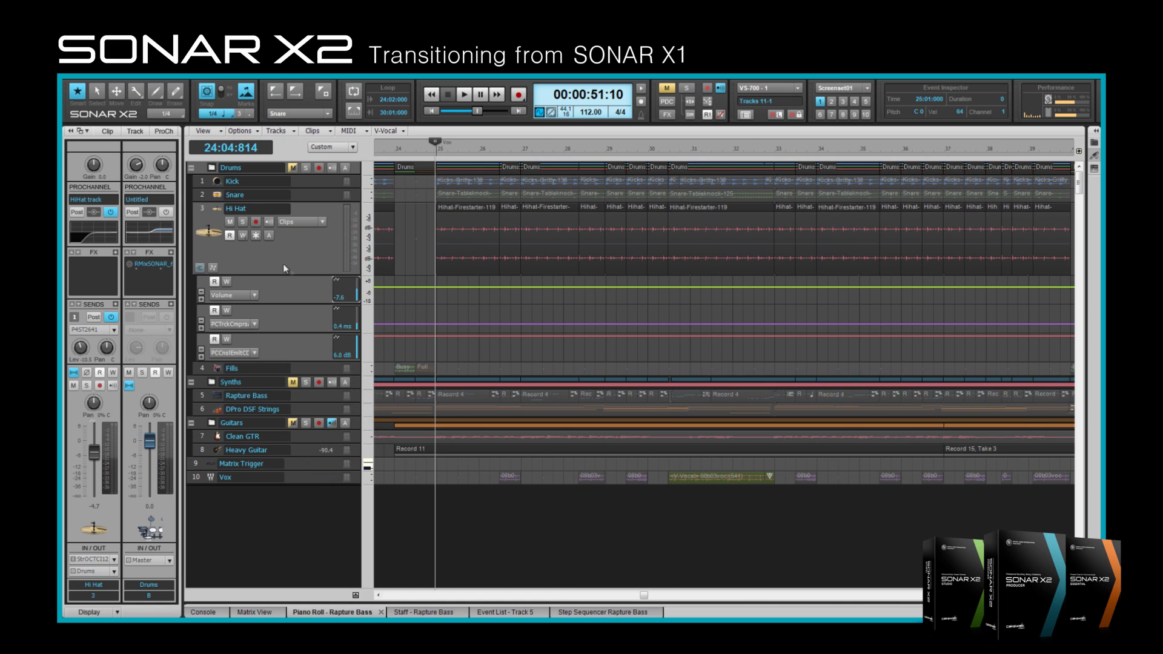
scroll(359, 292, "up", 9)
scroll(359, 292, "down", 4)
Step: Show the Hi Hat ProChannel in the Inspector while adjusting the Compressor Attack lane's value, and collapse the Inspector
left_click(167, 131)
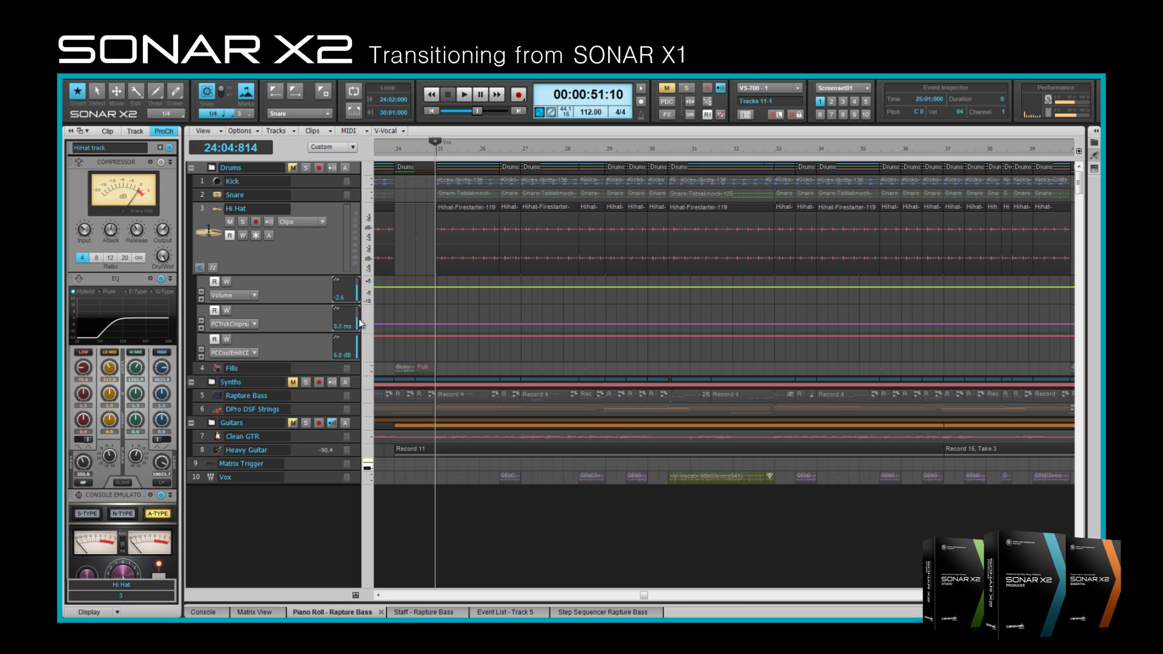
left_click_drag(357, 323, 362, 312)
left_click(164, 132)
left_click(72, 131)
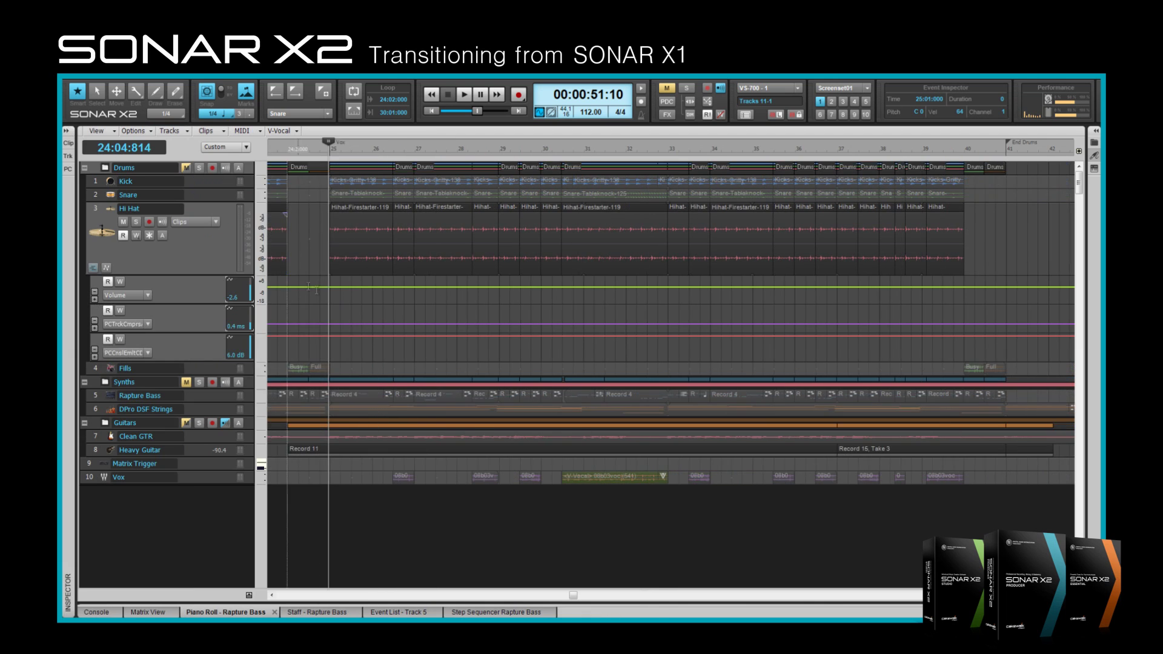
Step: Set the Volume lane to -9.8 and Drive to 3.3 dB, and draw freehand envelopes on all three Hi Hat lanes between measures 25 and 28
left_click_drag(251, 296, 252, 298)
left_click_drag(252, 351, 256, 349)
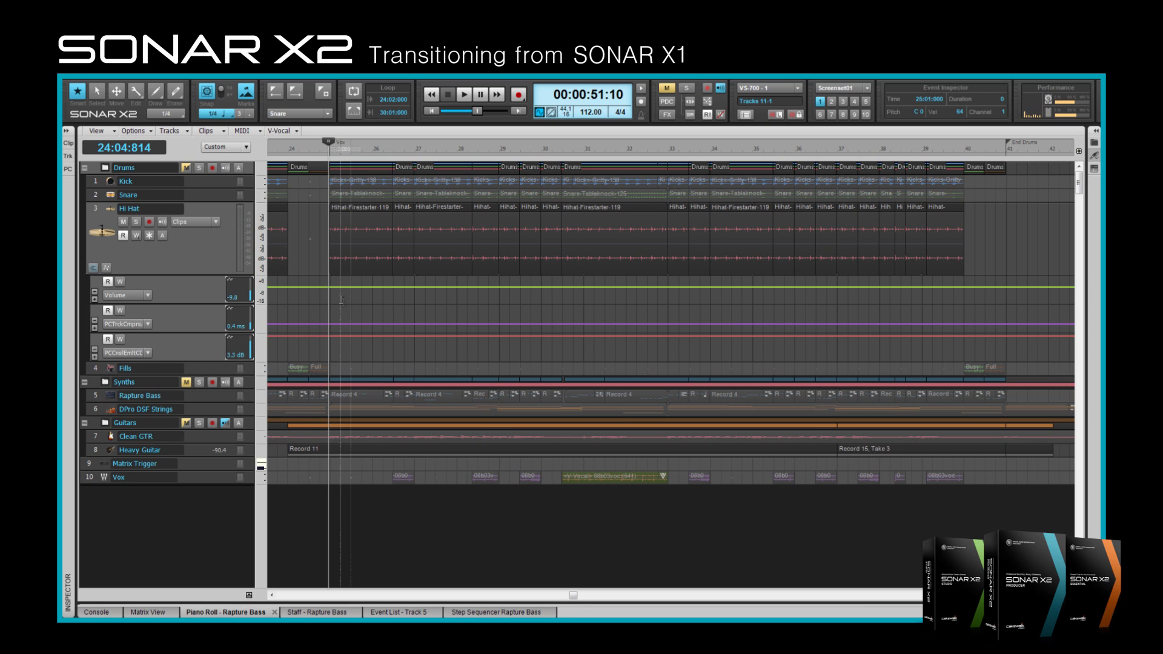
left_click_drag(336, 293, 423, 288)
left_click_drag(363, 322, 414, 324)
left_click_drag(347, 341, 441, 337)
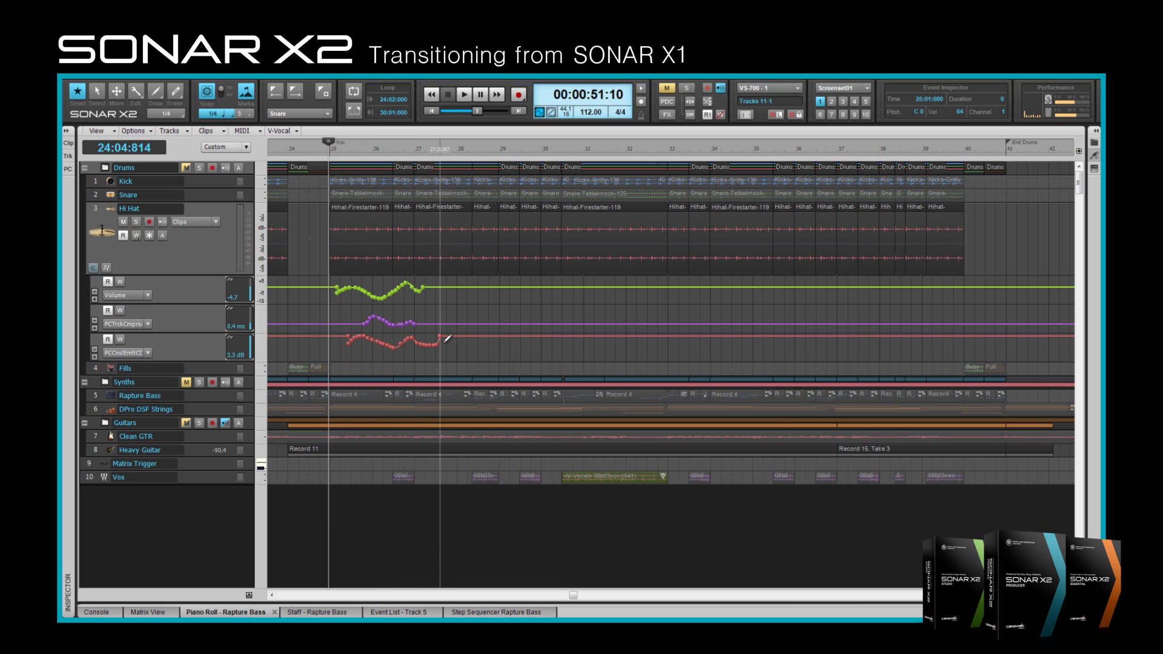
Step: Collapse Hi Hat's automation lanes and switch the track's edit filter to Drive, Compressor Attack, Clips and Volume using the overlaid data
left_click(107, 267)
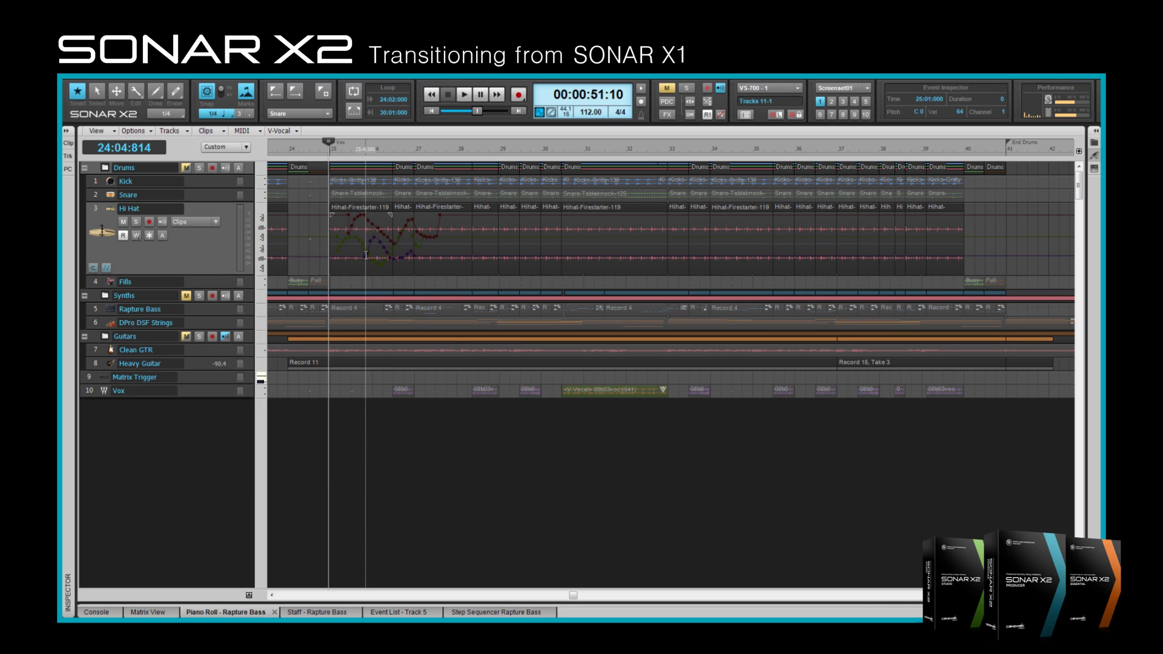
left_click(373, 222)
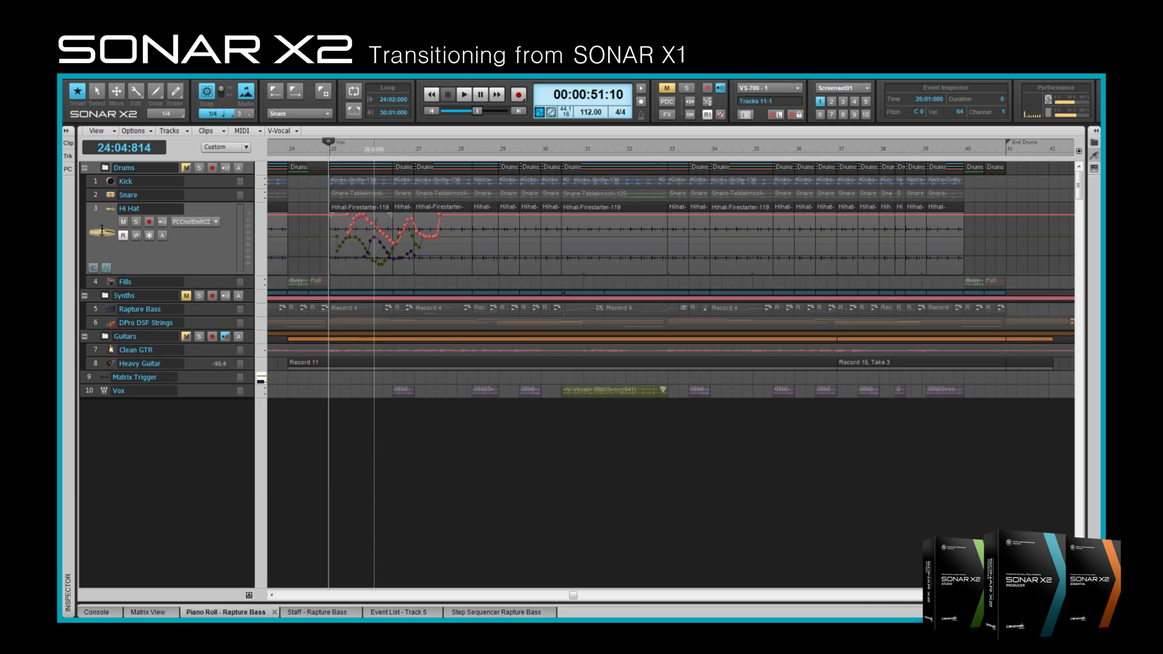
left_click(416, 242)
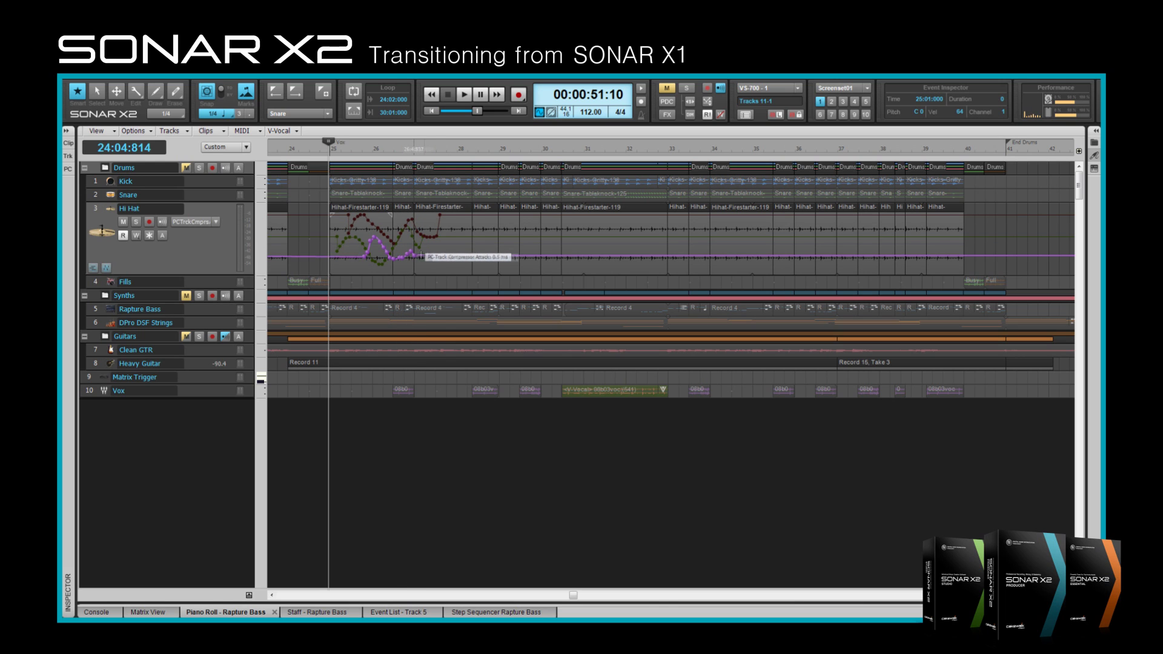
left_click(462, 241)
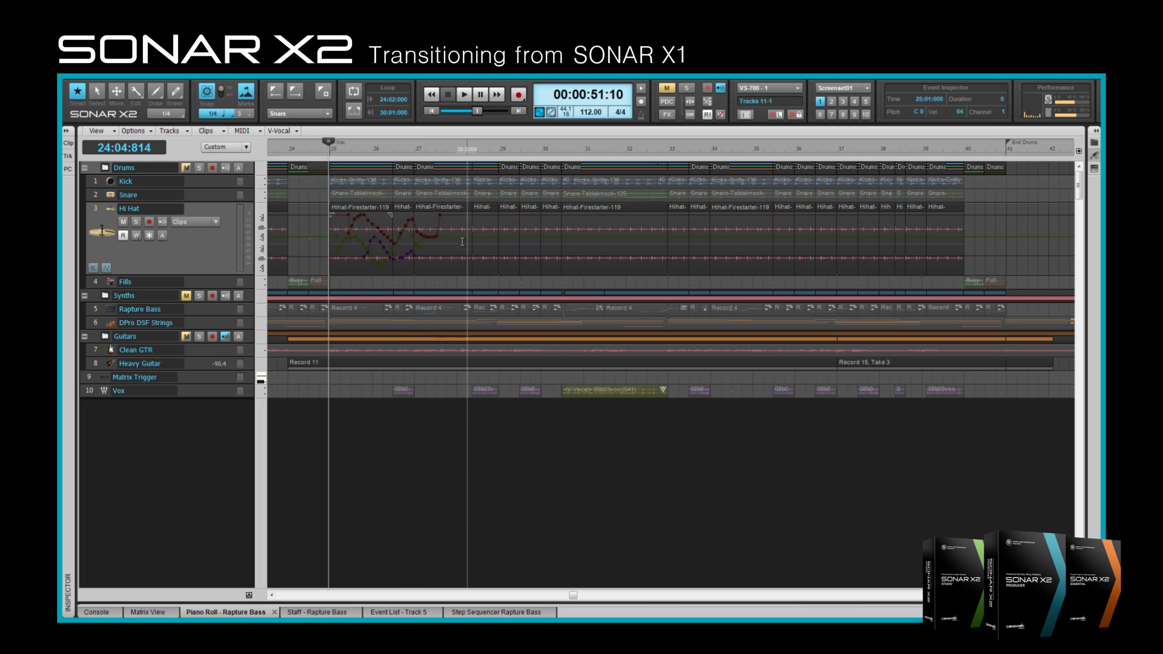
left_click(462, 237)
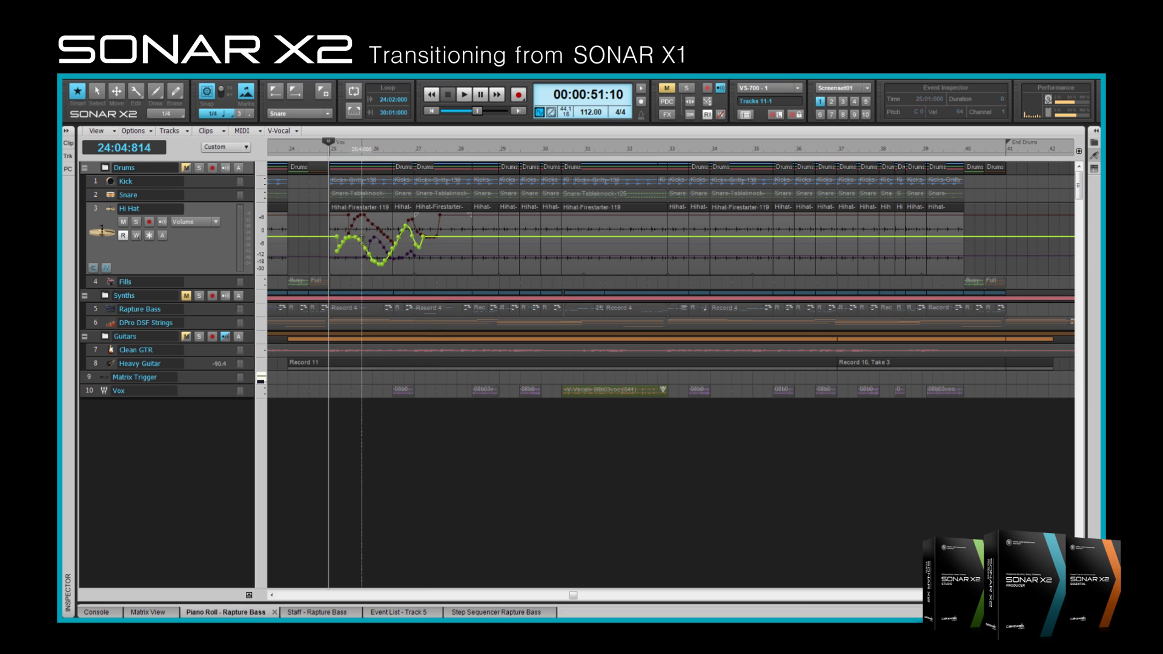
Step: Switch the edit filter between Hi Hat's overlapping Compressor Attack and Drive envelopes, ending on Drive
left_click(376, 237)
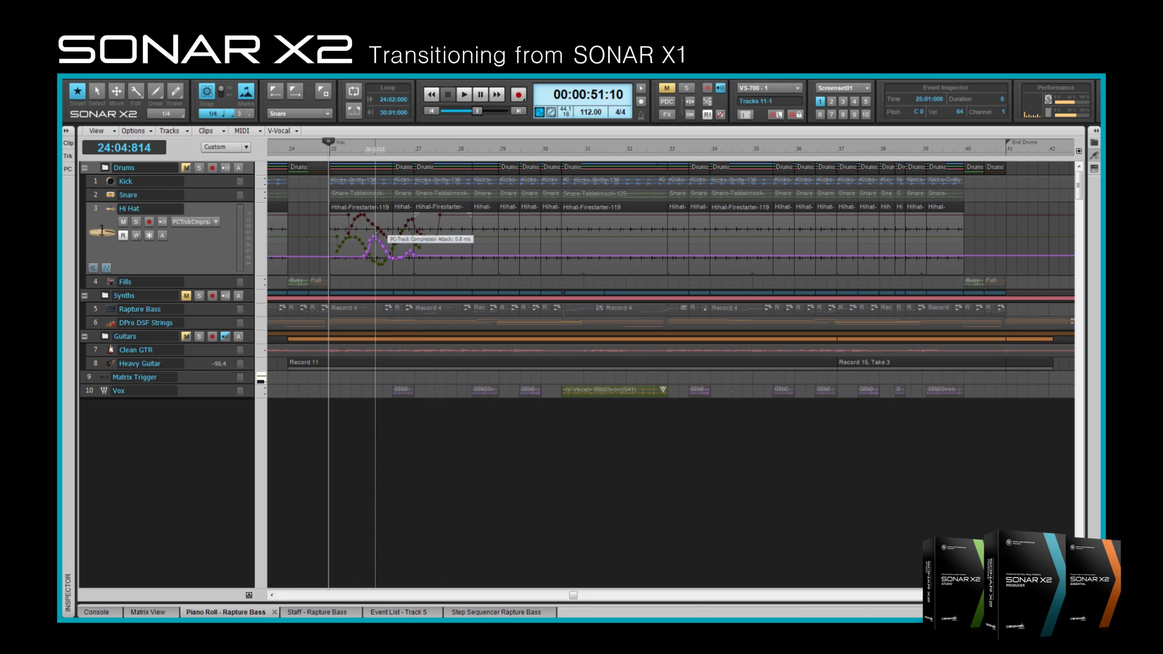
left_click(364, 219)
left_click(416, 240)
left_click(411, 253)
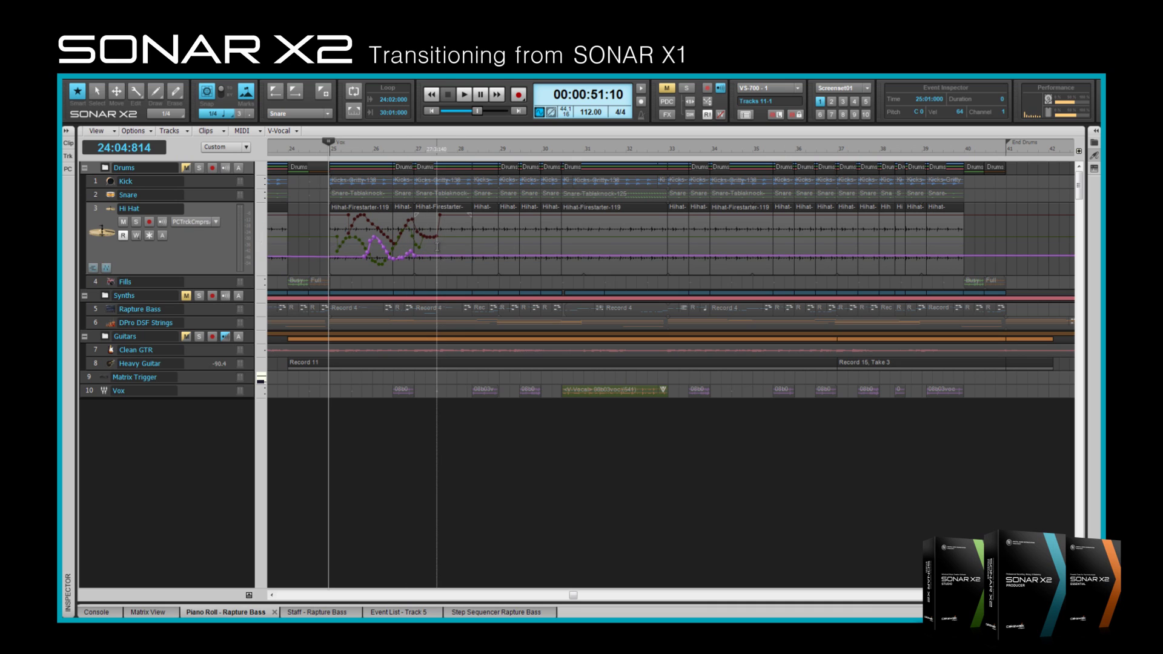
left_click(417, 235)
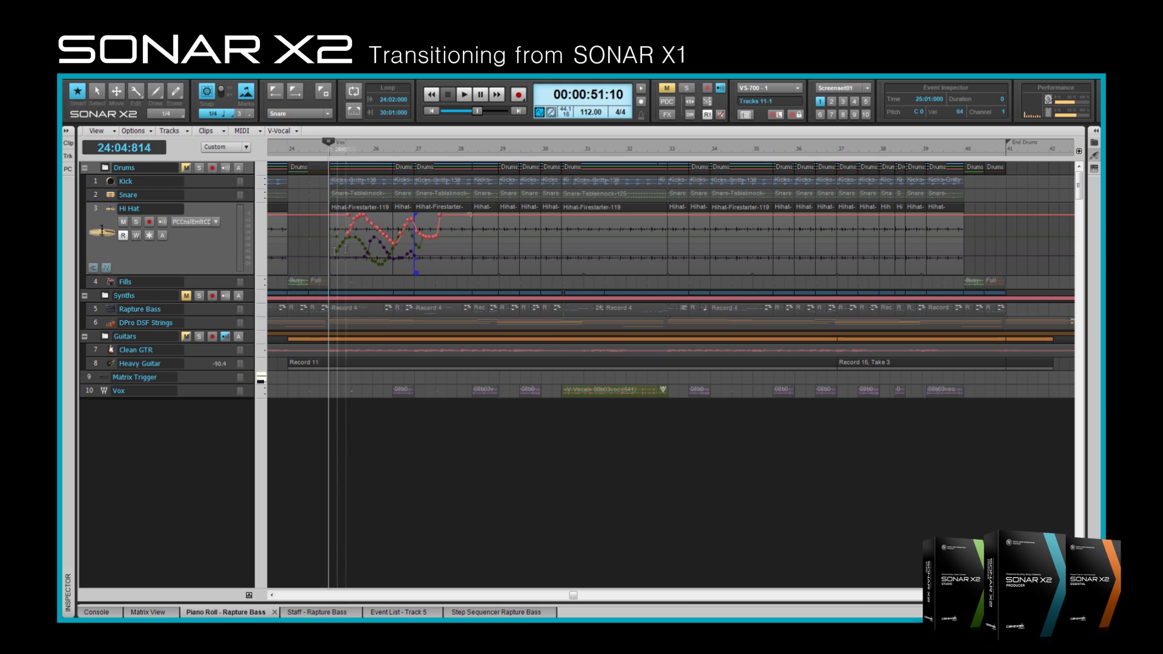
Step: Expand and collapse Hi Hat's automation lanes, and turn off Display Ghosted Data for the track view
left_click(106, 267)
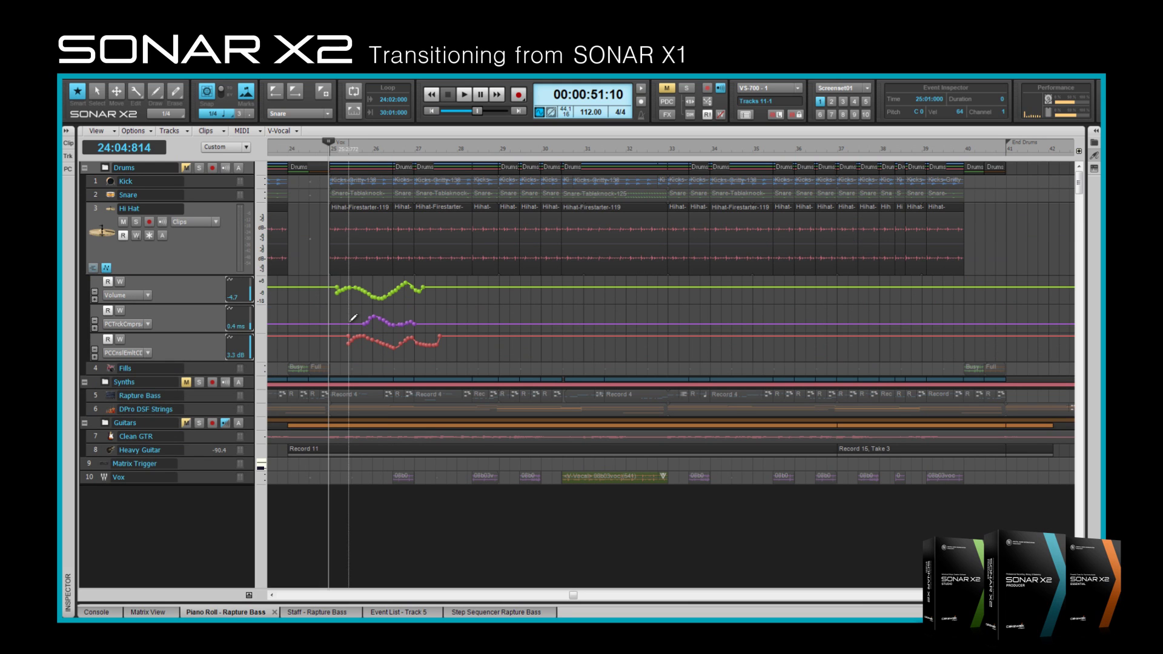
left_click(106, 267)
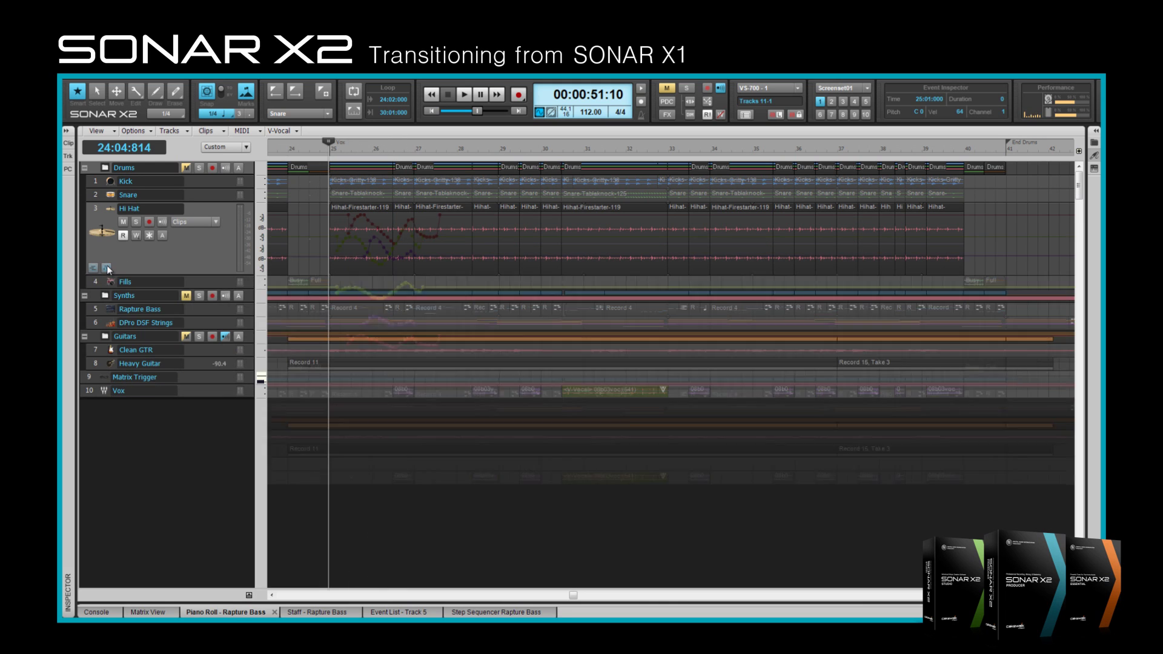
left_click(114, 131)
mouse_move(134, 173)
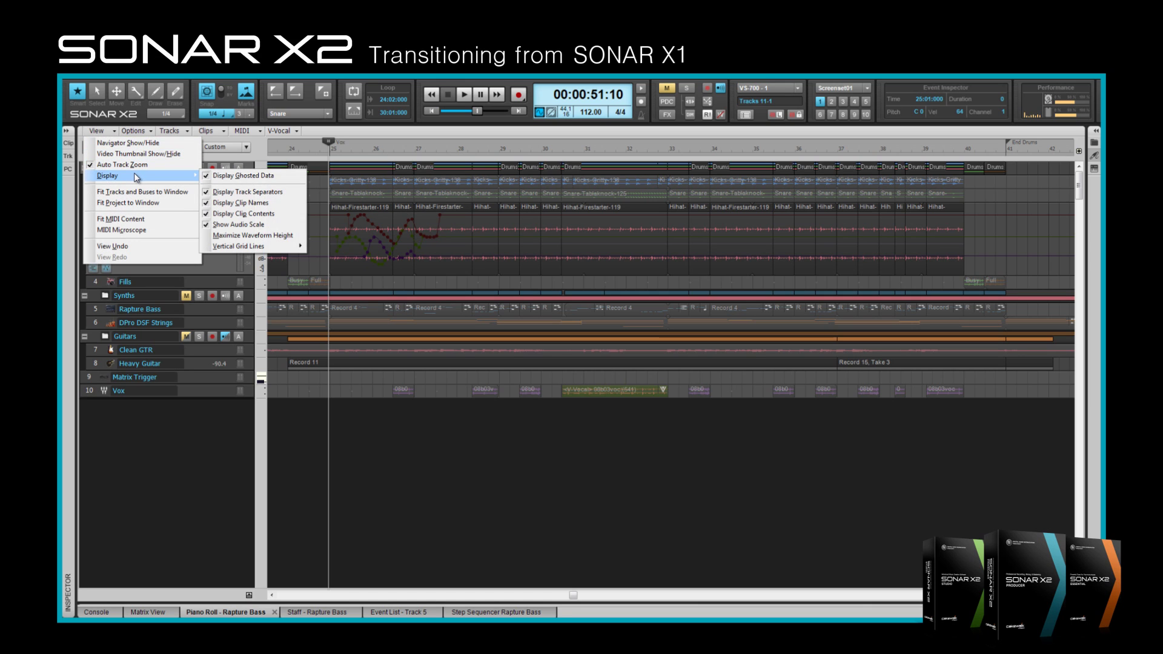
left_click(281, 181)
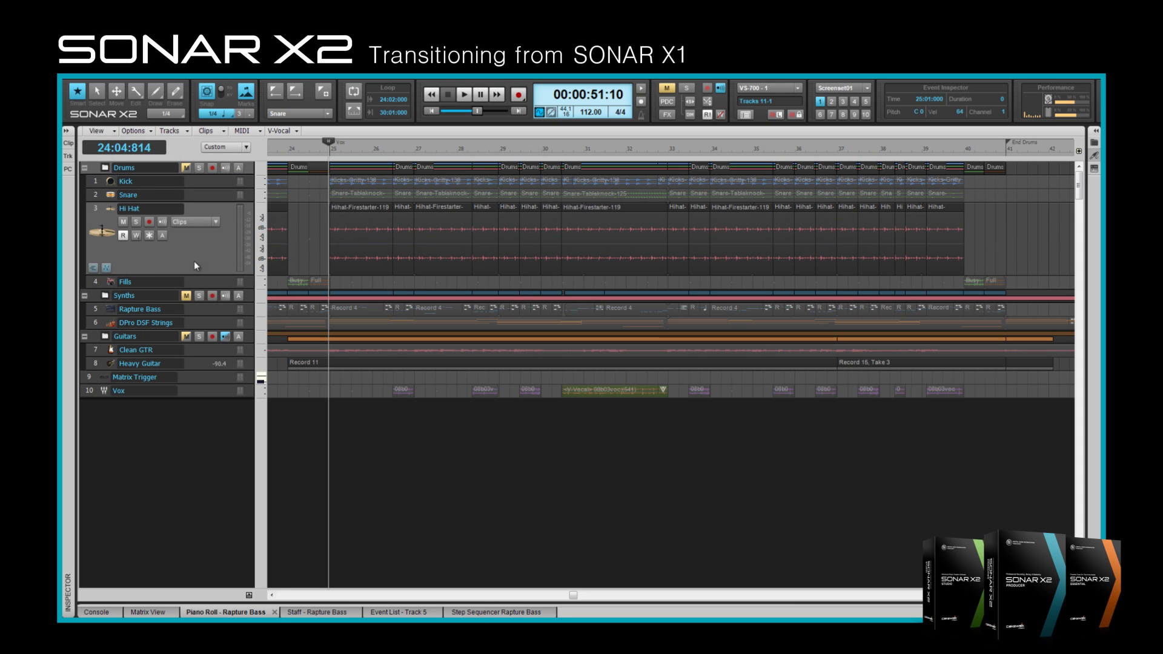
Step: Toggle Hi Hat's automation lanes open and closed to compare the envelope display with ghosted data off
left_click(106, 268)
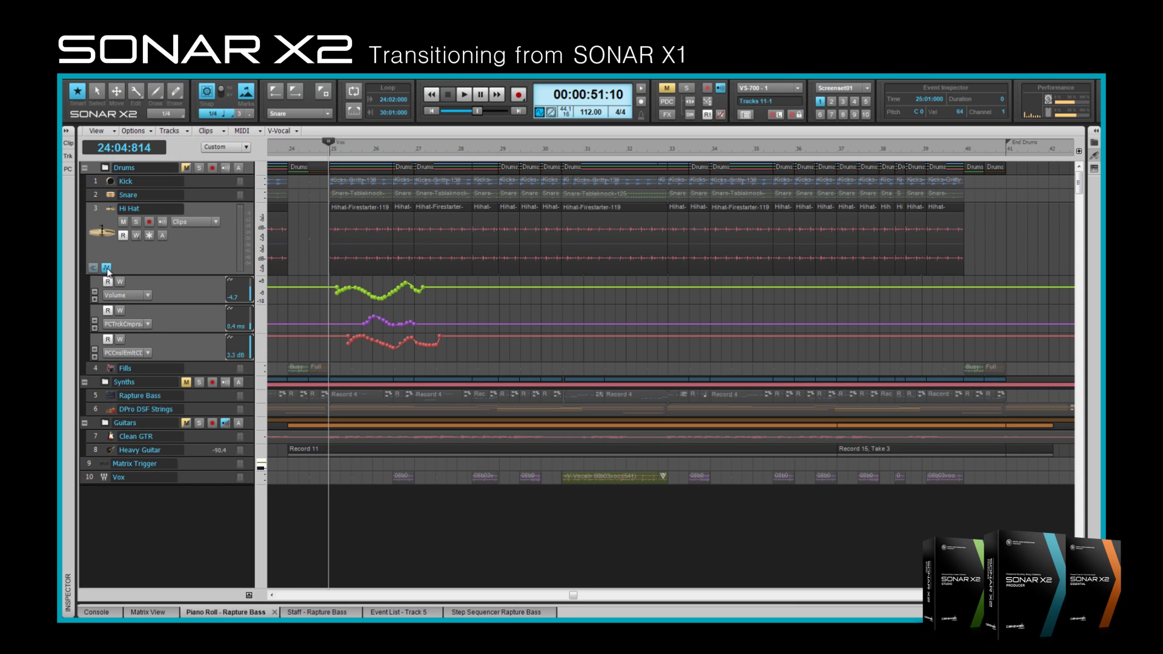
left_click(107, 267)
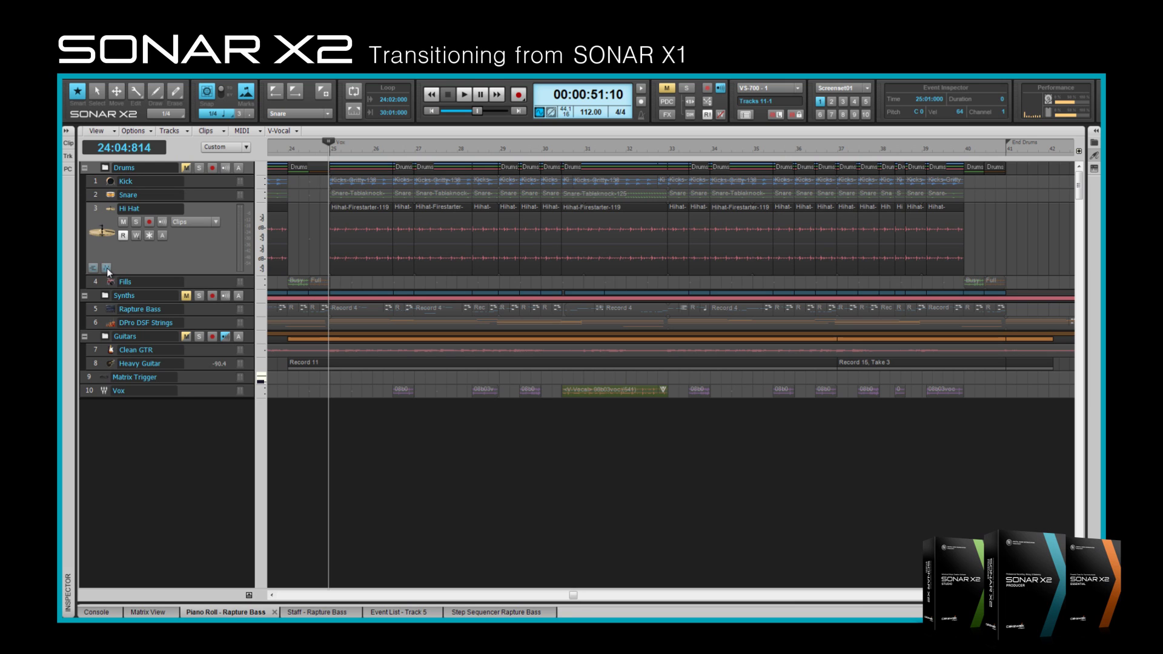
left_click(106, 268)
left_click(107, 268)
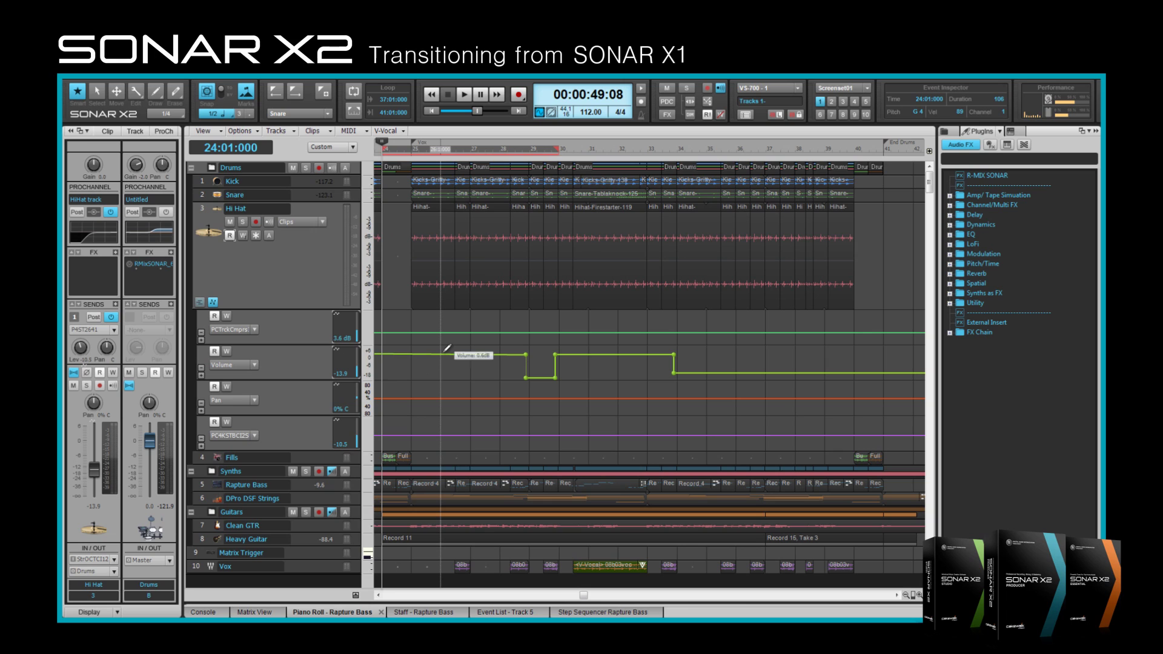
Step: Redraw Hi Hat's Volume envelope freehand with curves between about measures 26 and 40, ending with a straight ramp from about measure 31 to 38
mouse_move(444, 351)
left_mouse_down()
mouse_move(525, 349)
mouse_move(455, 345)
mouse_move(516, 356)
left_mouse_up()
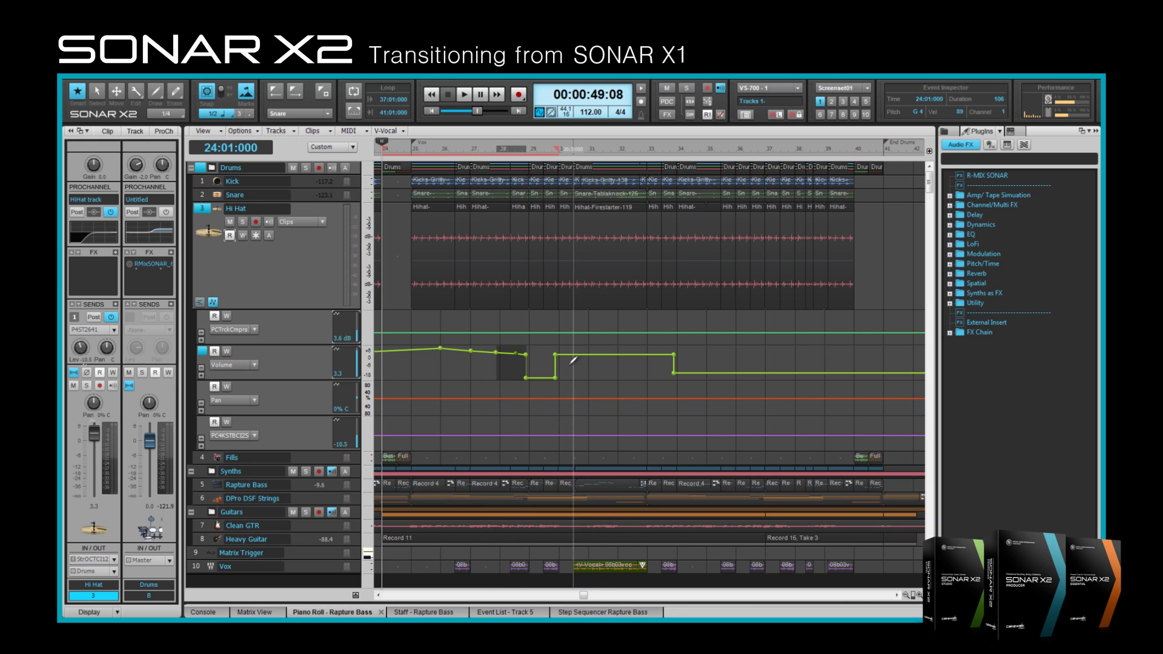
left_click_drag(567, 358, 673, 356)
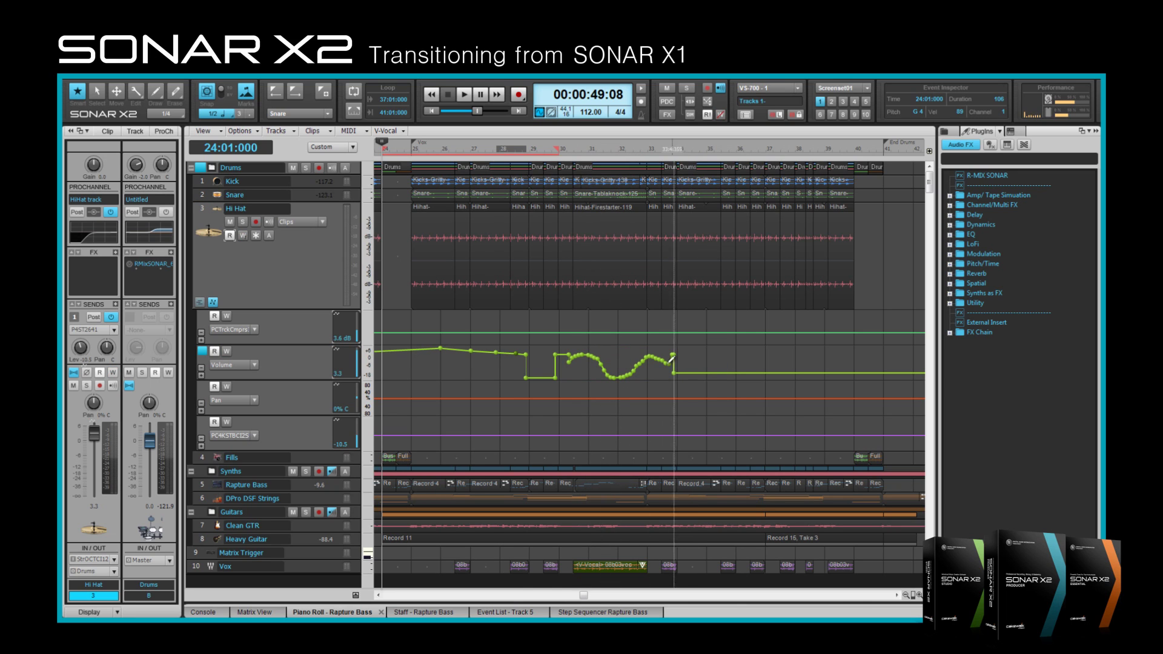
mouse_move(484, 358)
left_mouse_down()
mouse_move(470, 364)
mouse_move(457, 345)
left_mouse_up()
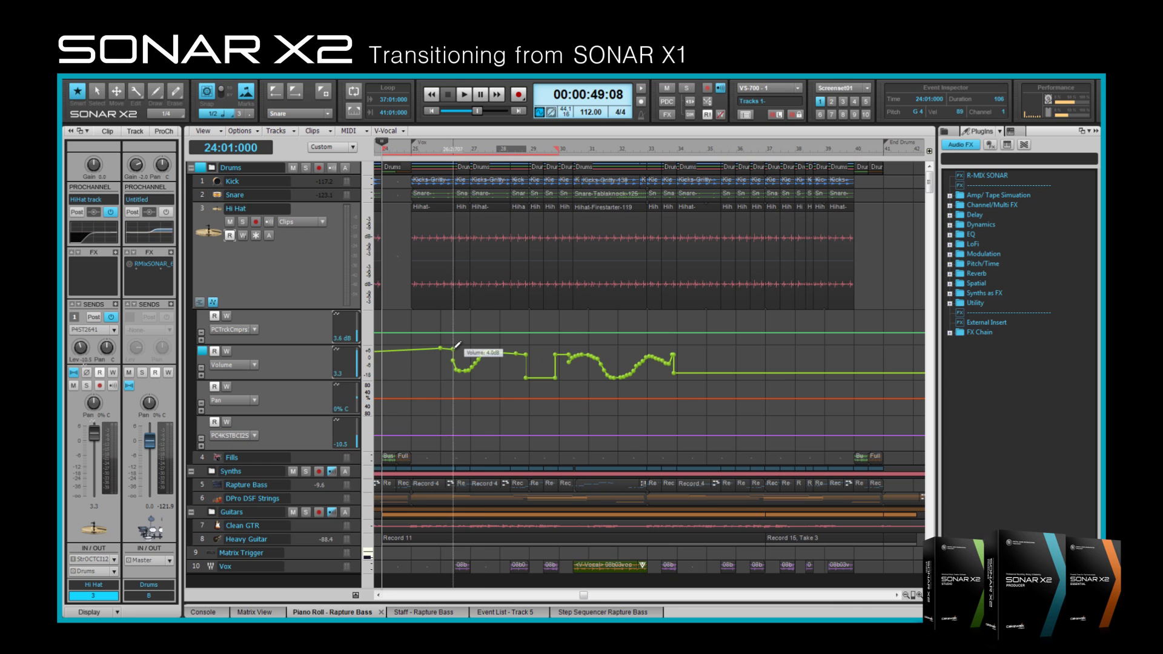
mouse_move(677, 374)
left_mouse_down()
mouse_move(793, 352)
mouse_move(827, 367)
mouse_move(845, 351)
left_mouse_up()
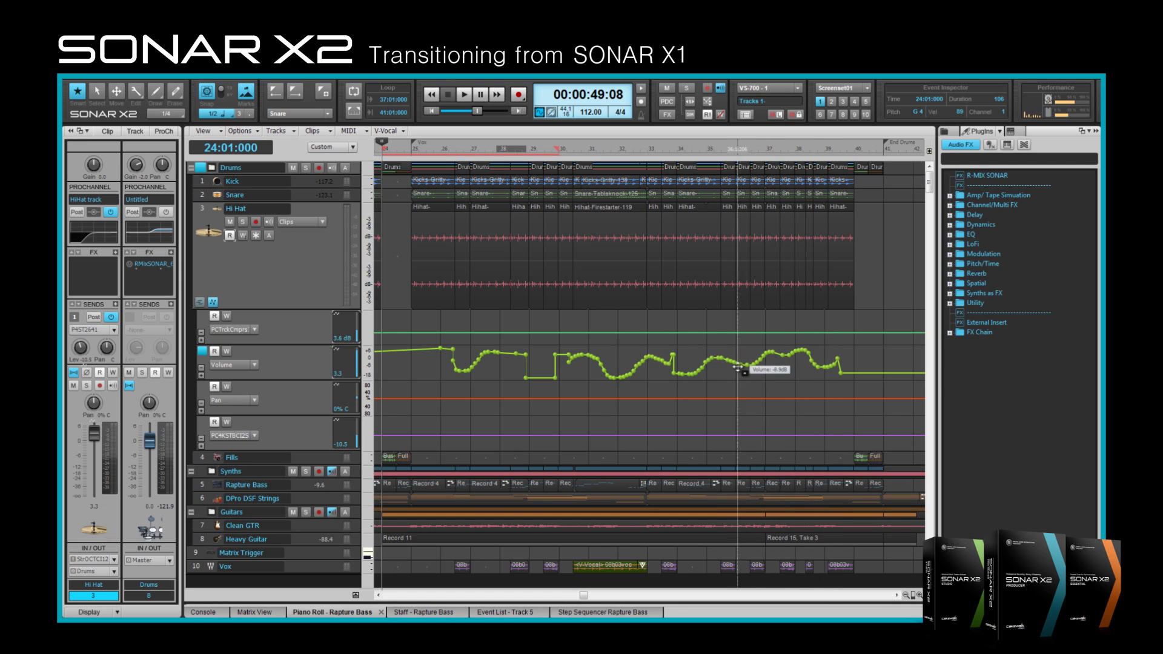
mouse_move(637, 365)
left_mouse_down()
mouse_move(656, 354)
mouse_move(724, 358)
left_mouse_up()
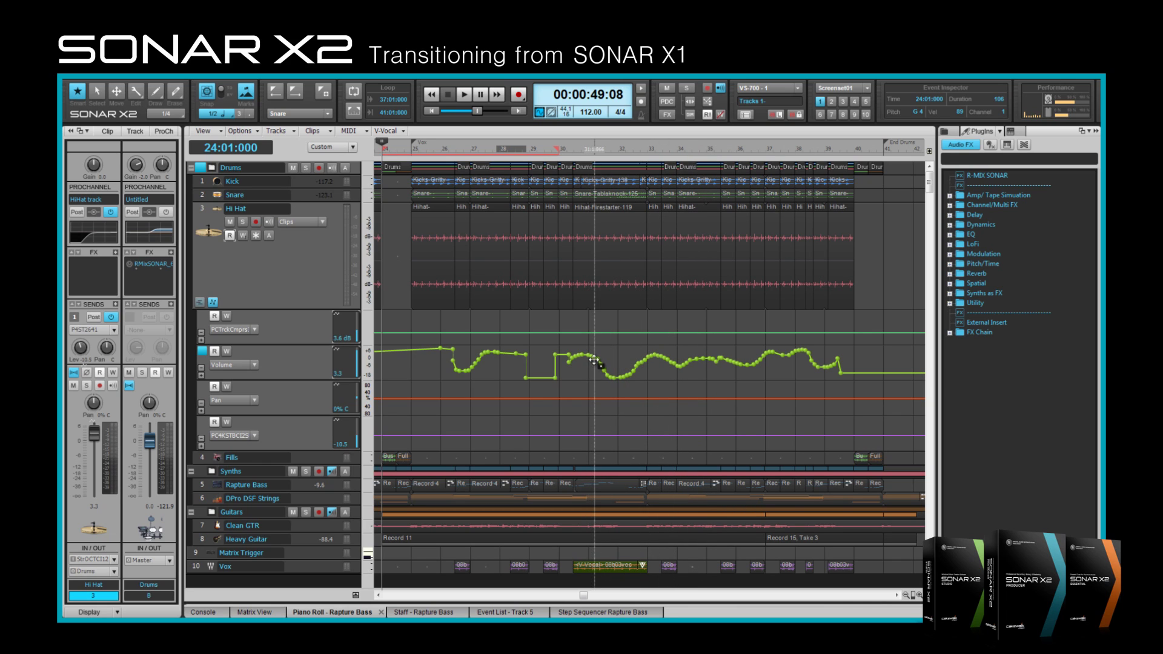
mouse_move(595, 354)
left_mouse_down()
mouse_move(697, 357)
mouse_move(765, 343)
mouse_move(784, 380)
mouse_move(791, 356)
mouse_move(825, 344)
mouse_move(825, 373)
left_mouse_up()
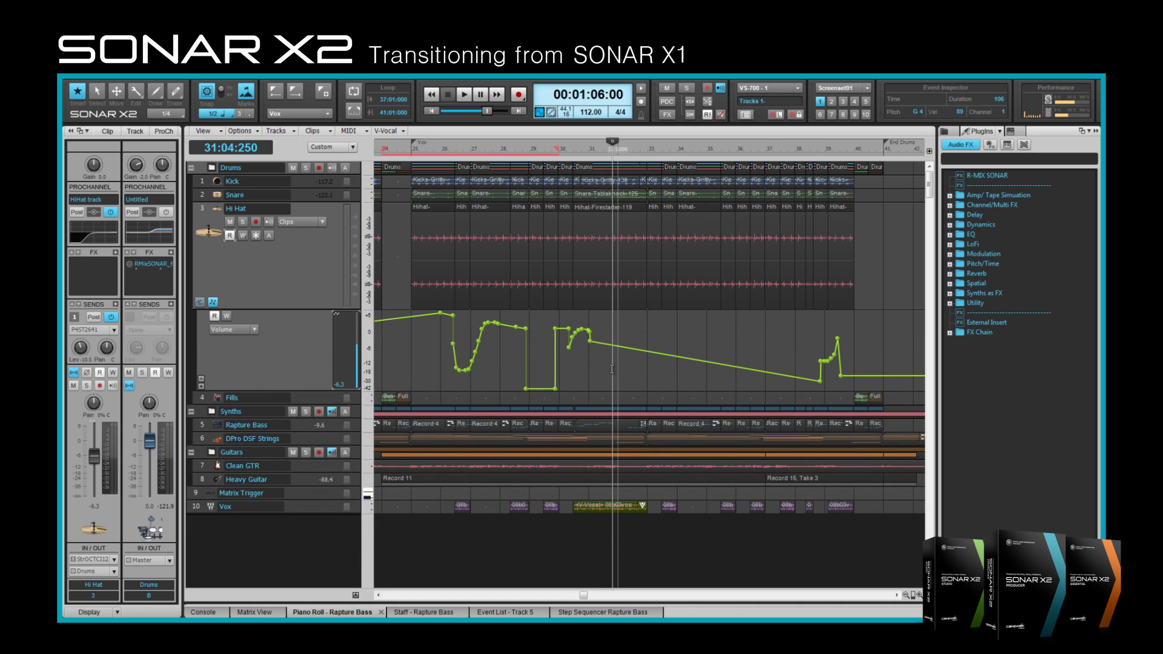
Step: Select Hi Hat's Volume envelope from about measure 32 to 38 and lower that section as a block
left_click_drag(612, 369, 806, 379)
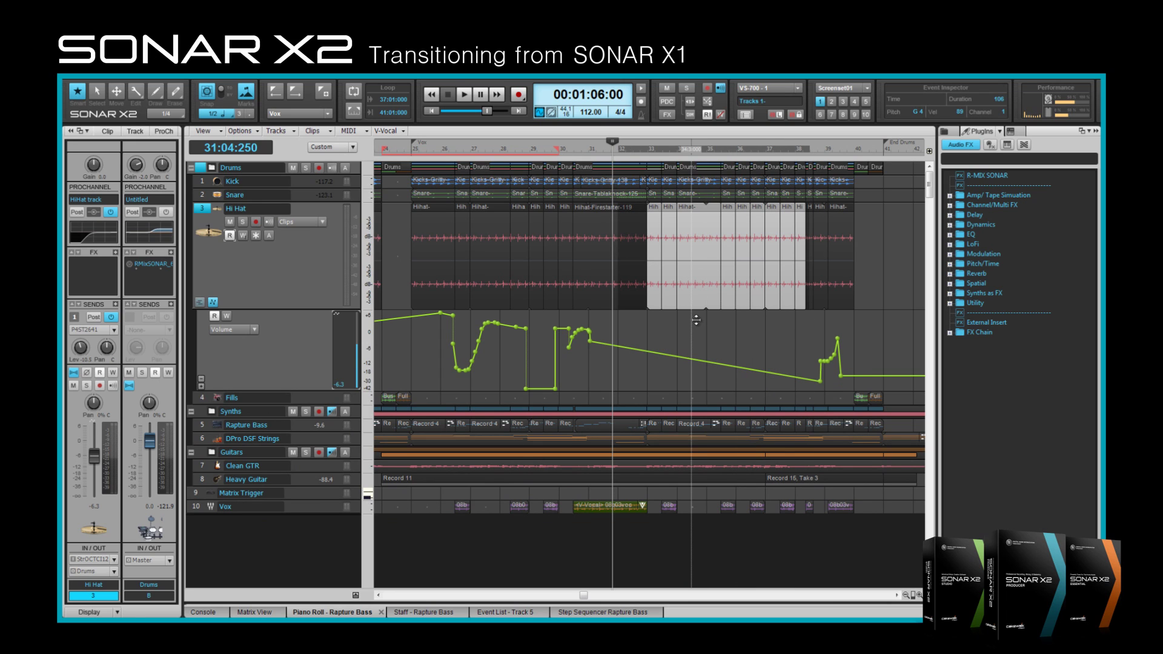
left_click_drag(696, 321, 698, 350)
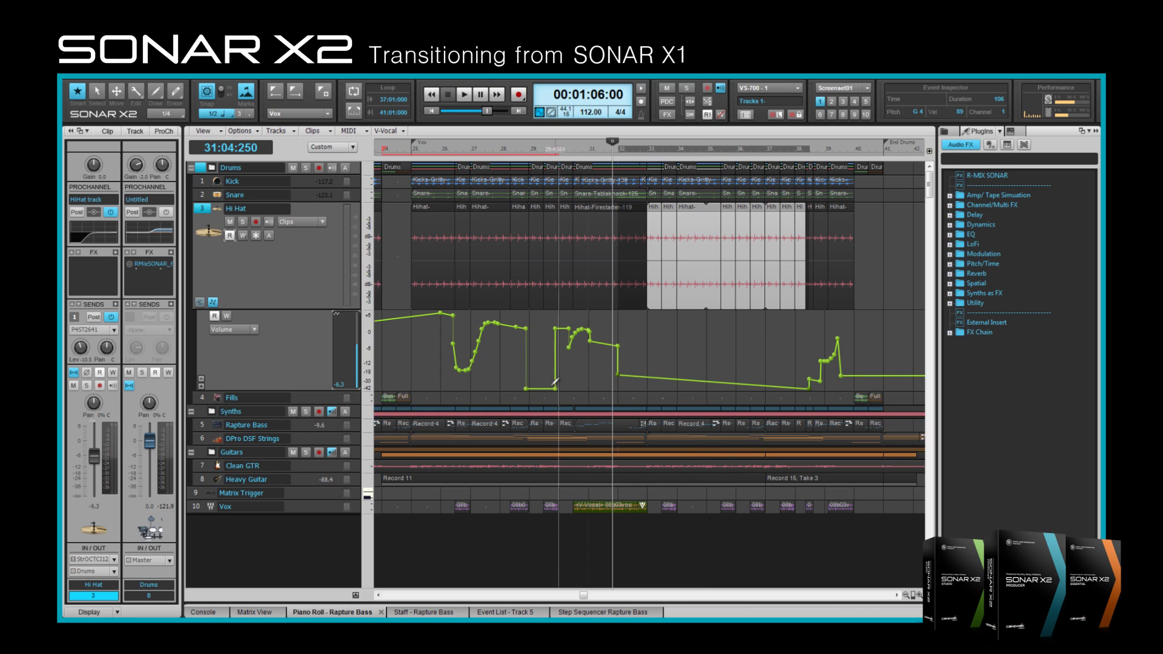
Step: Copy the Hi Hat Volume envelope section from about measure 26 to 32 and paste it at 33:04:779
left_click_drag(446, 380, 625, 385)
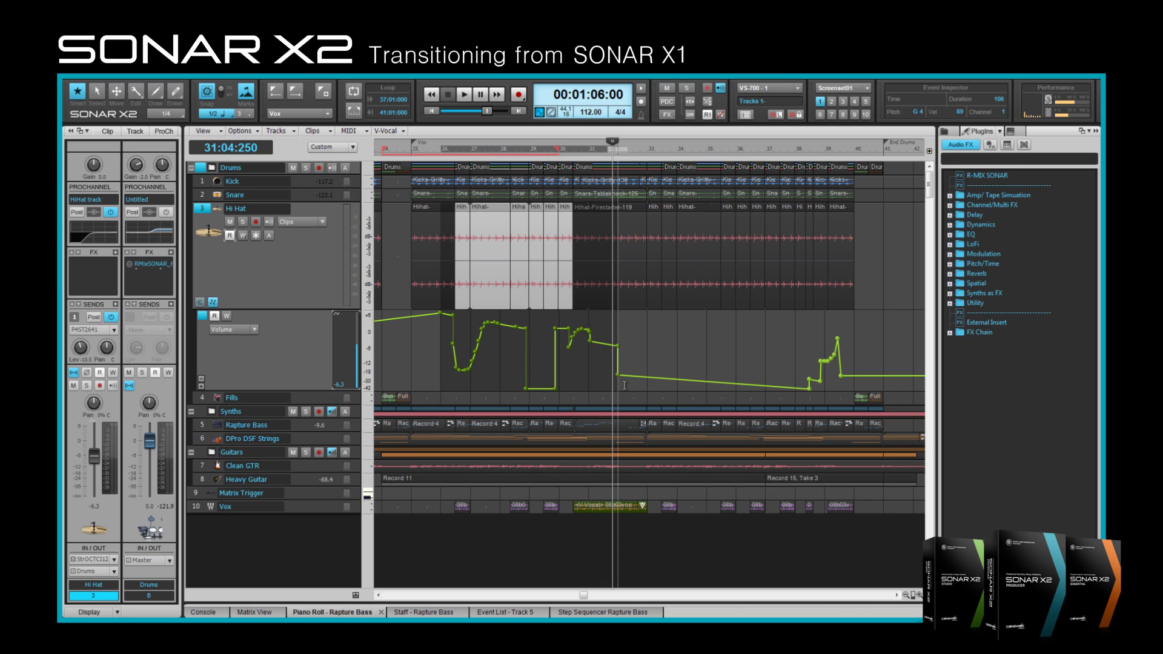
left_click(676, 362)
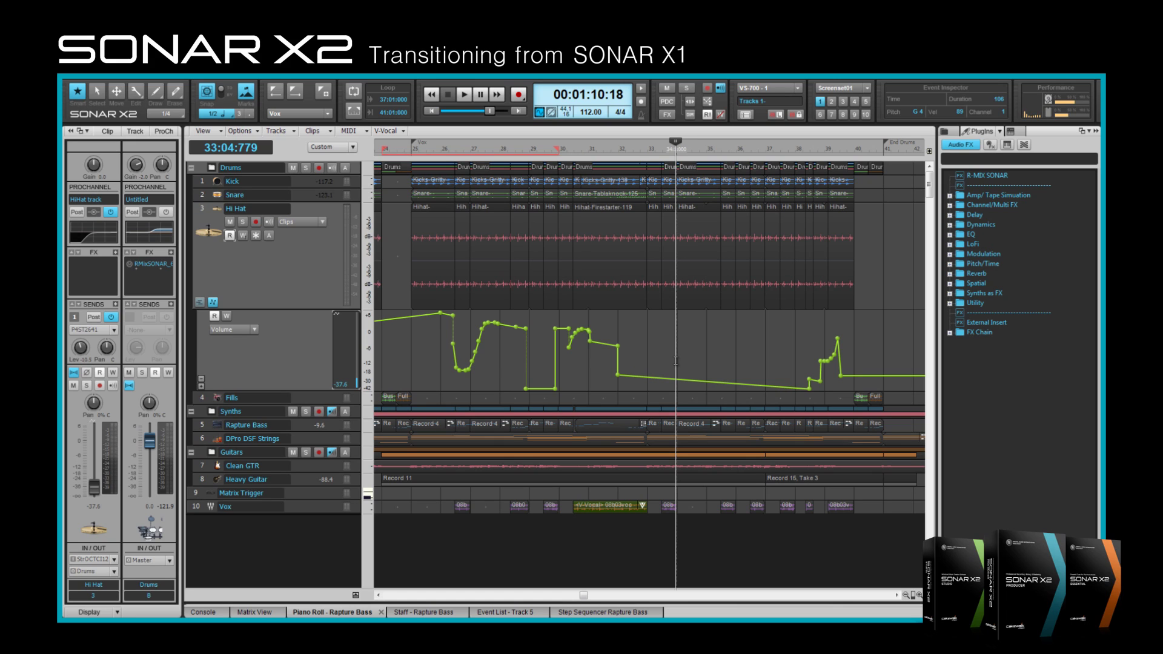
key("ctrl+v")
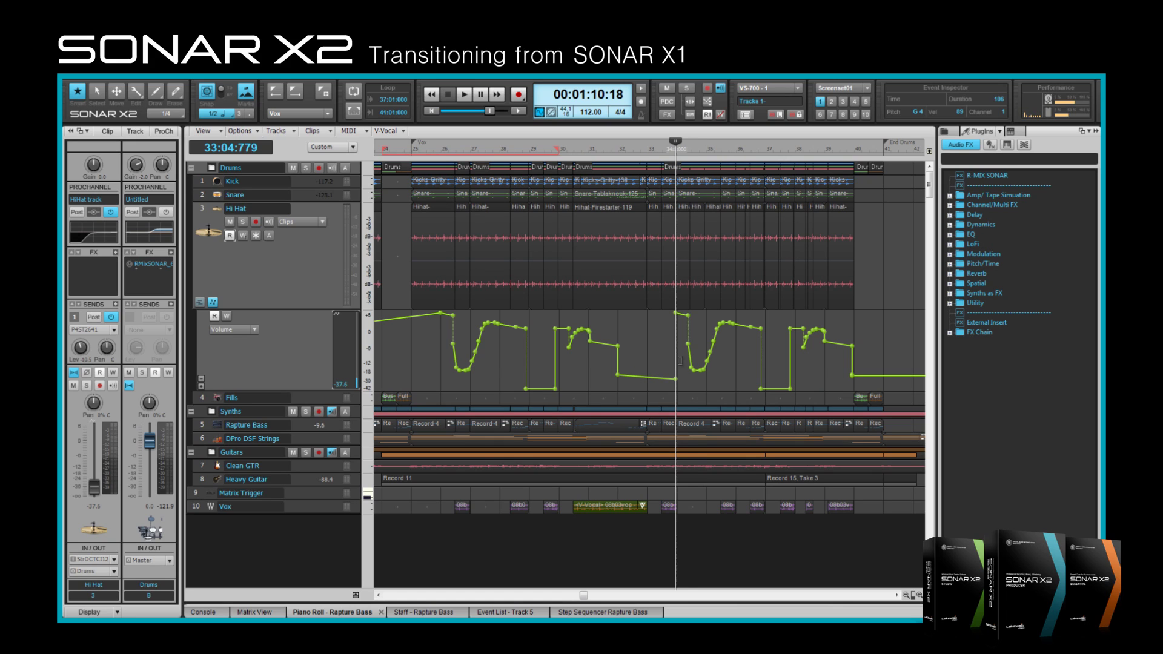
Step: Show the bus pane and paste the copied envelope data onto the Master bus at 26:01:000
left_click(356, 596)
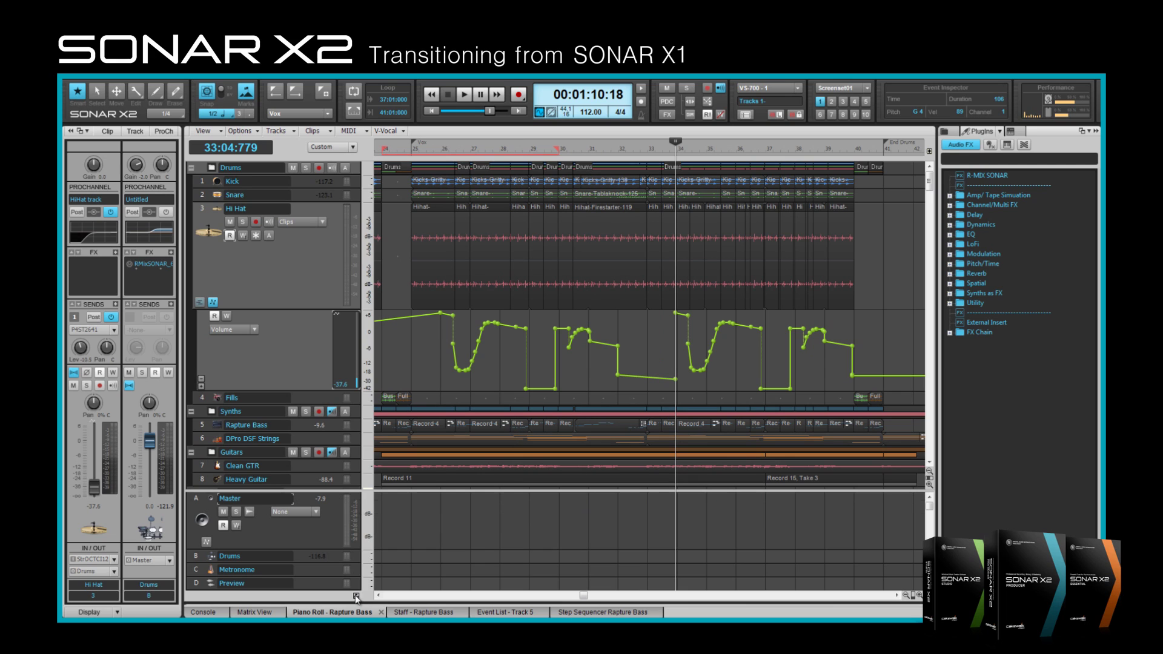
left_click(442, 515)
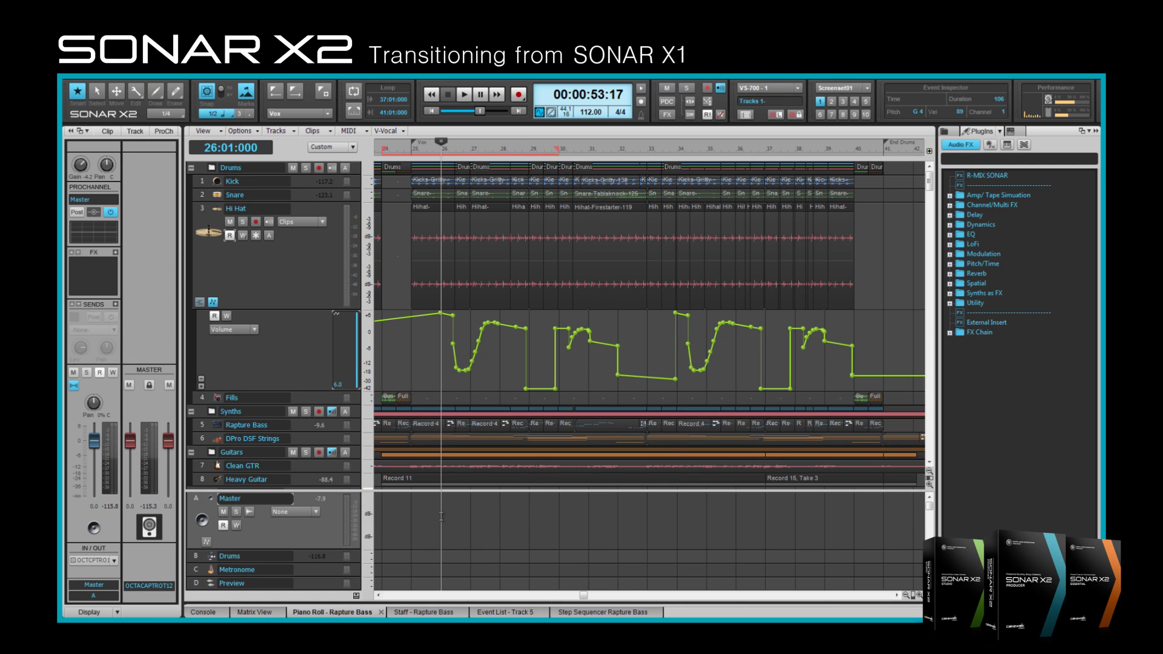
left_click(195, 498)
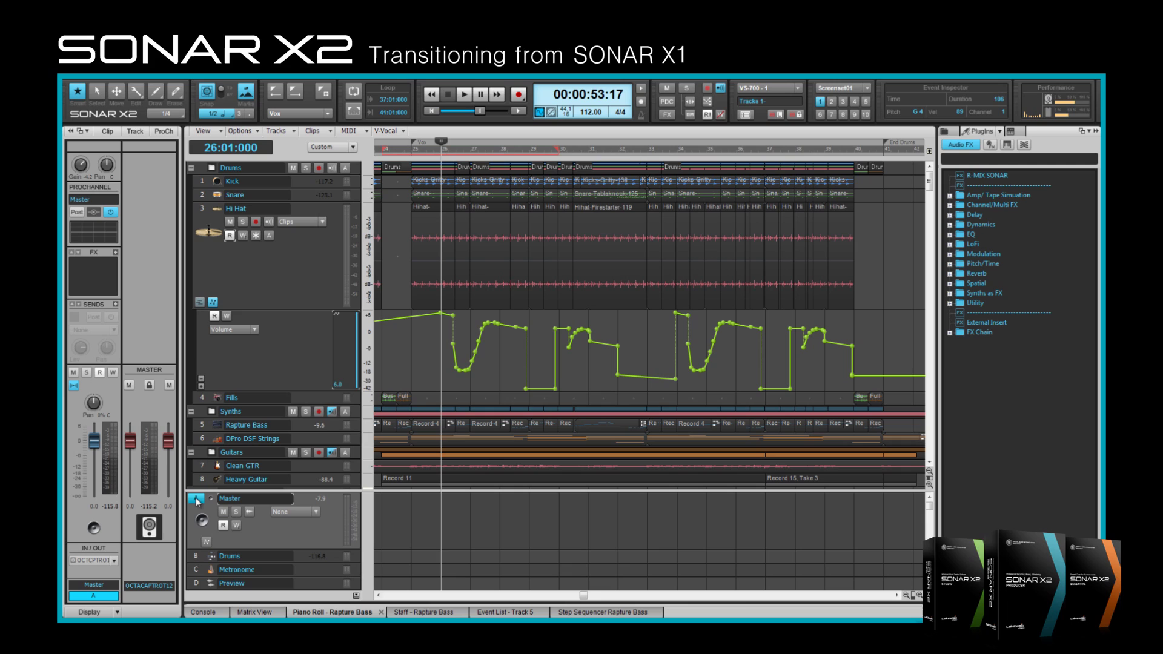
left_click(443, 514)
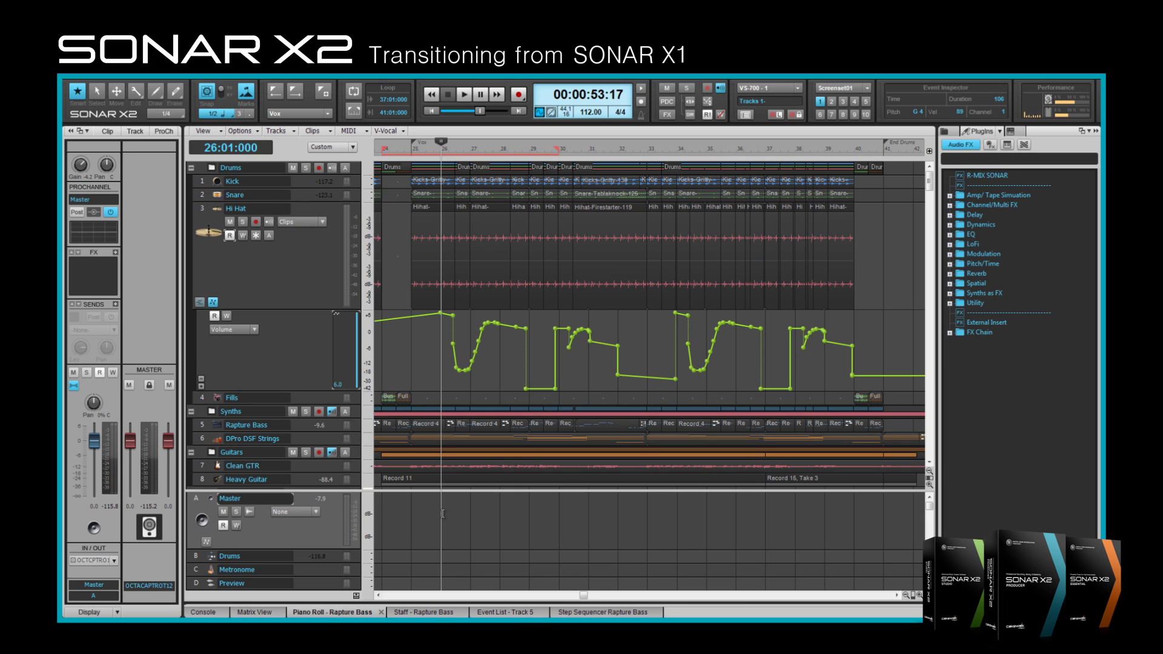
key("ctrl+v")
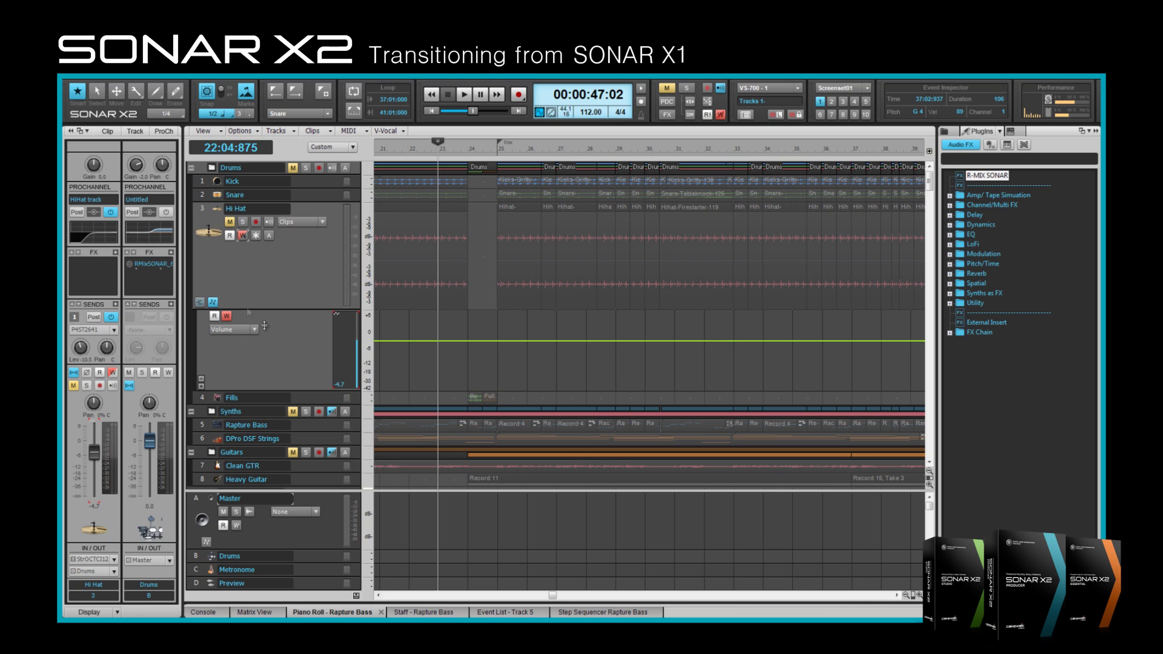
Step: In Hi Hat's track properties, set the automation time base to Musical and the write mode to Touch
left_click(134, 132)
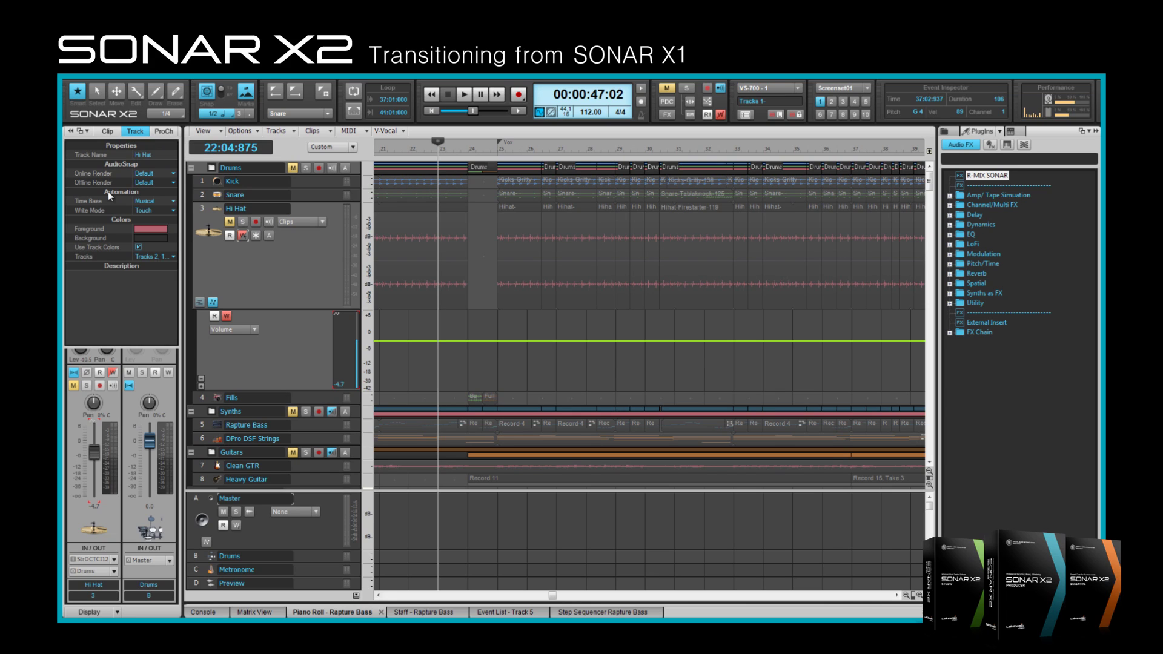
left_click(175, 202)
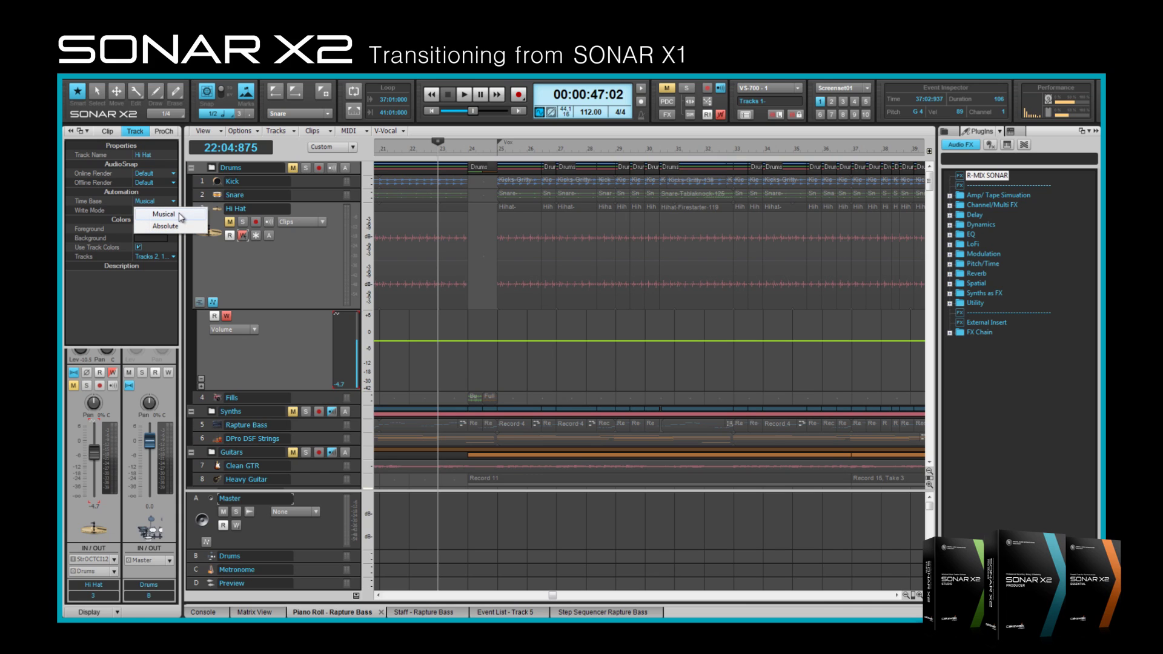
left_click(180, 216)
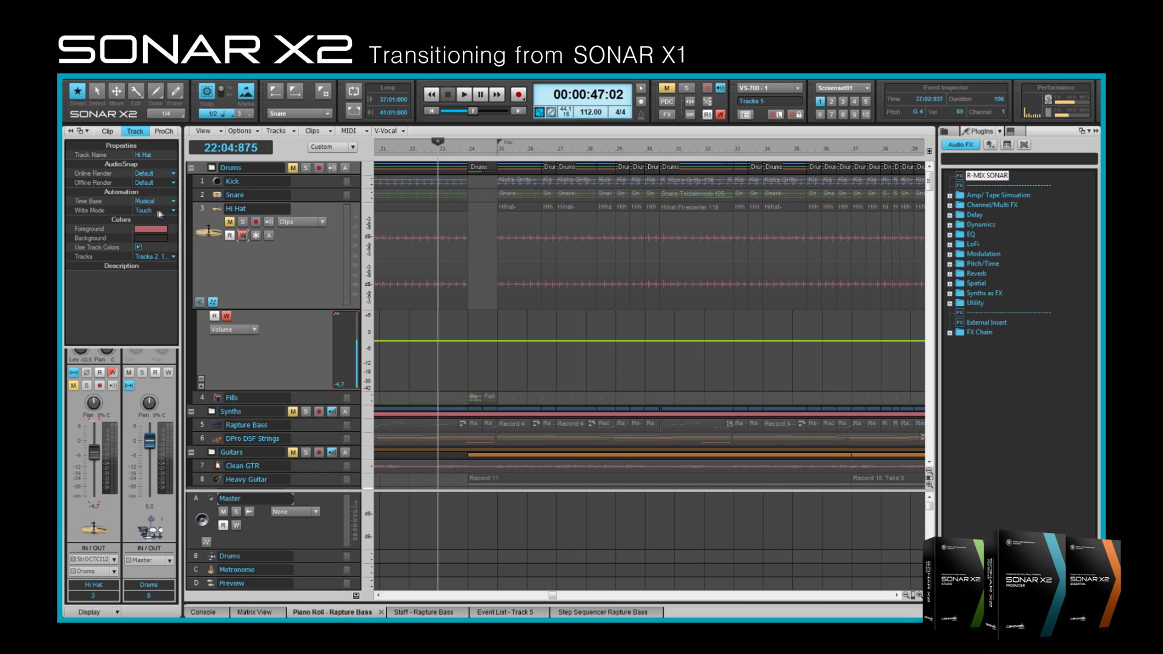
left_click(174, 212)
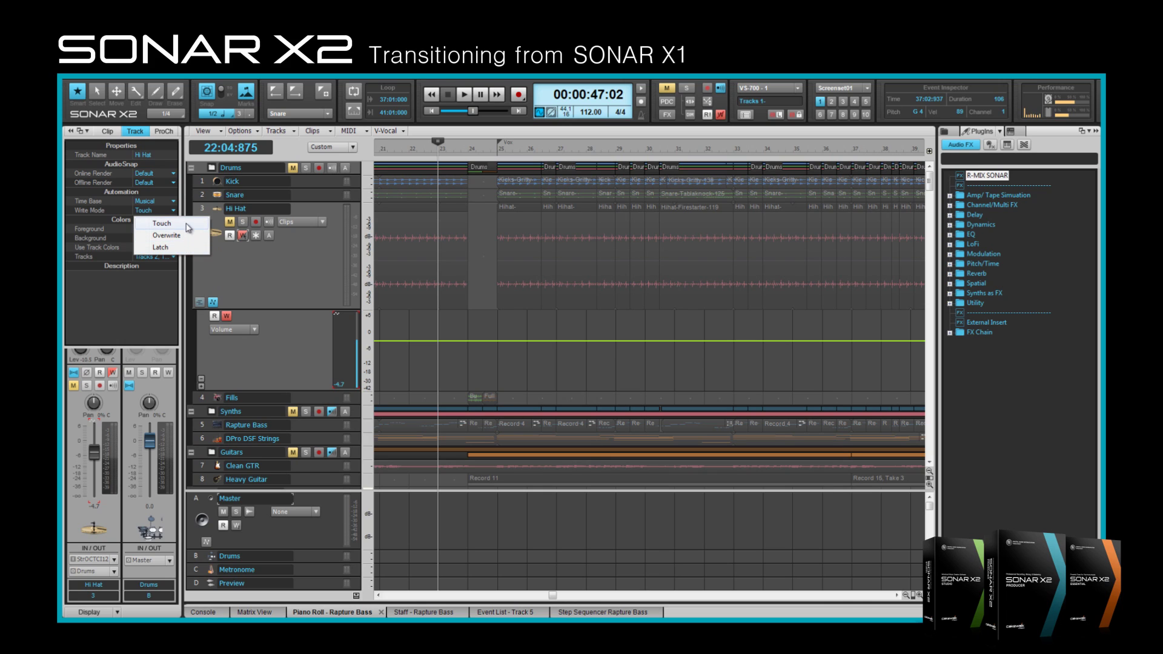
left_click(187, 225)
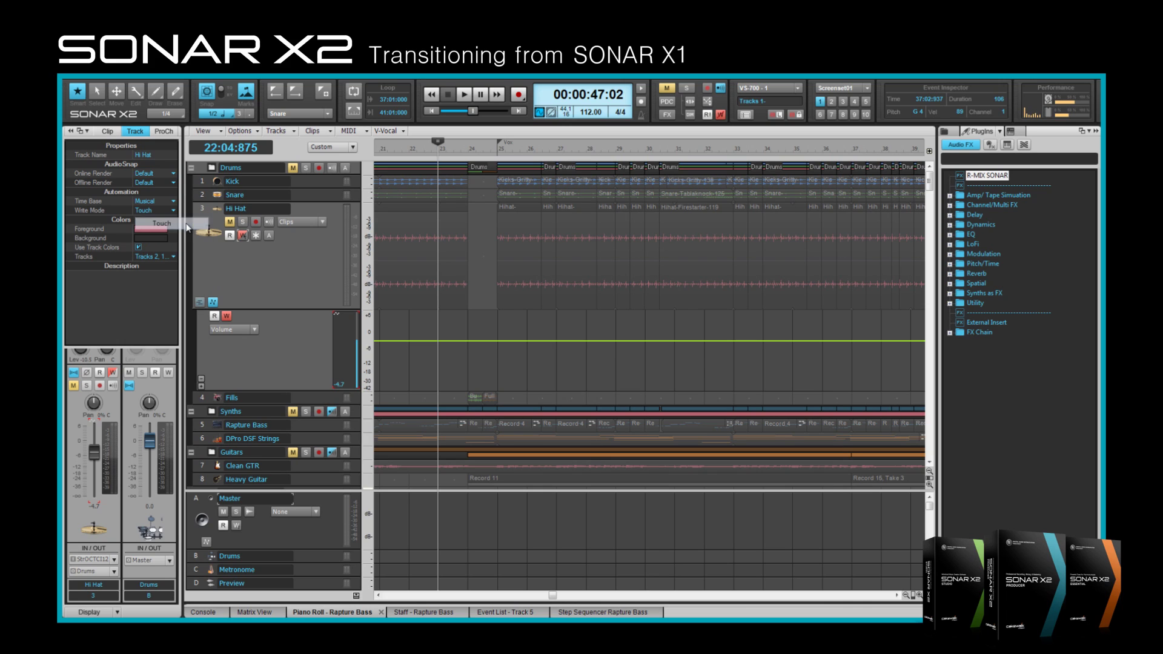
Step: Record Volume fader moves on Hi Hat in Touch mode during playback, toggle the lane's automation write, and stop
left_click(438, 324)
key("space")
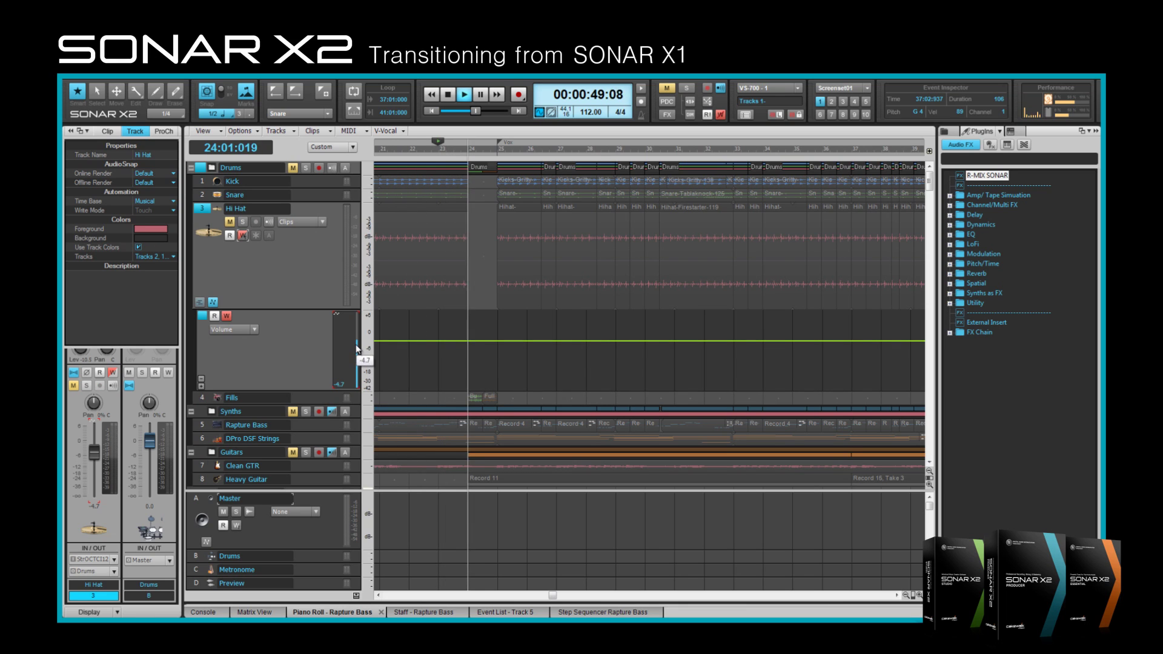
left_click_drag(358, 354, 358, 348)
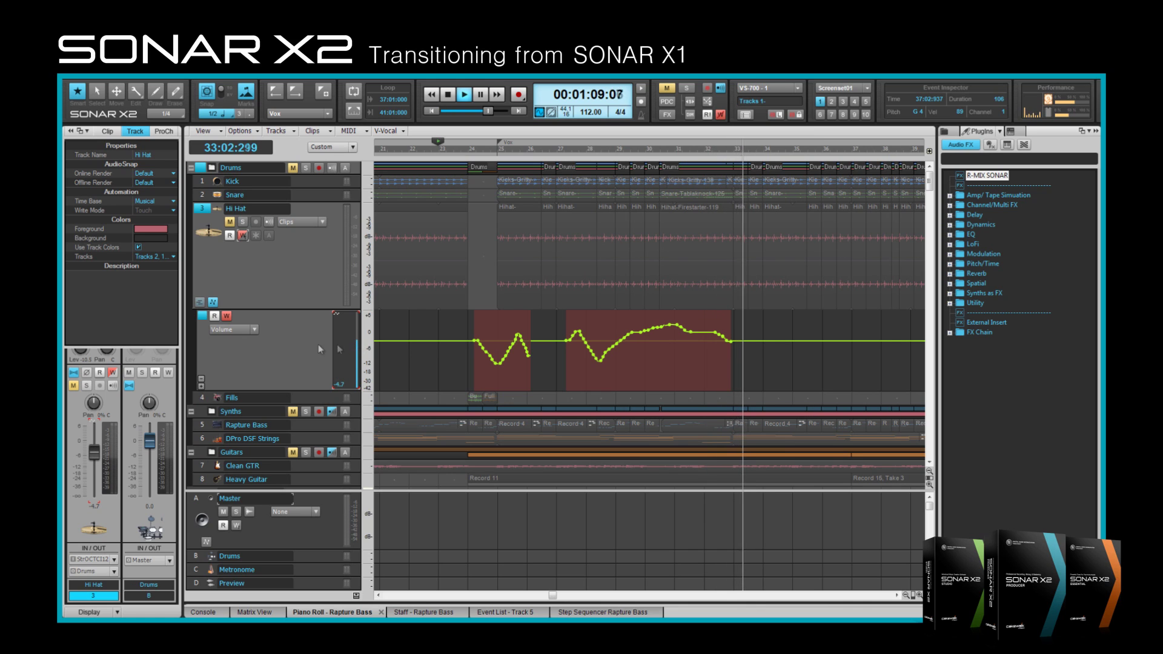
left_click(226, 316)
left_click(227, 316)
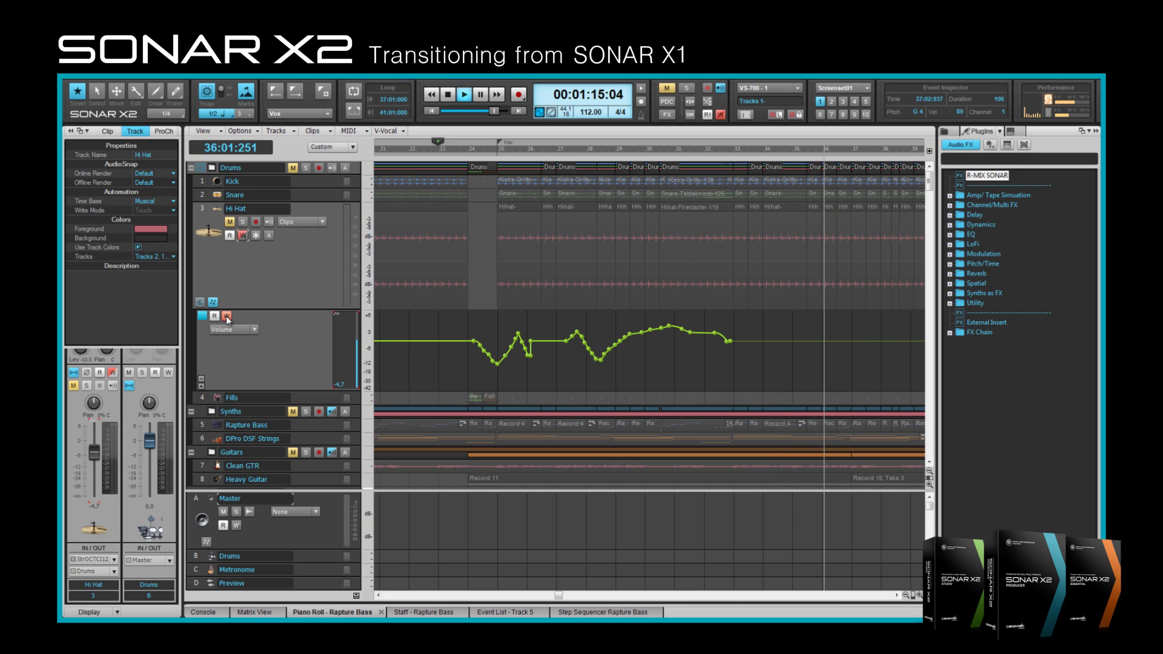
key("space")
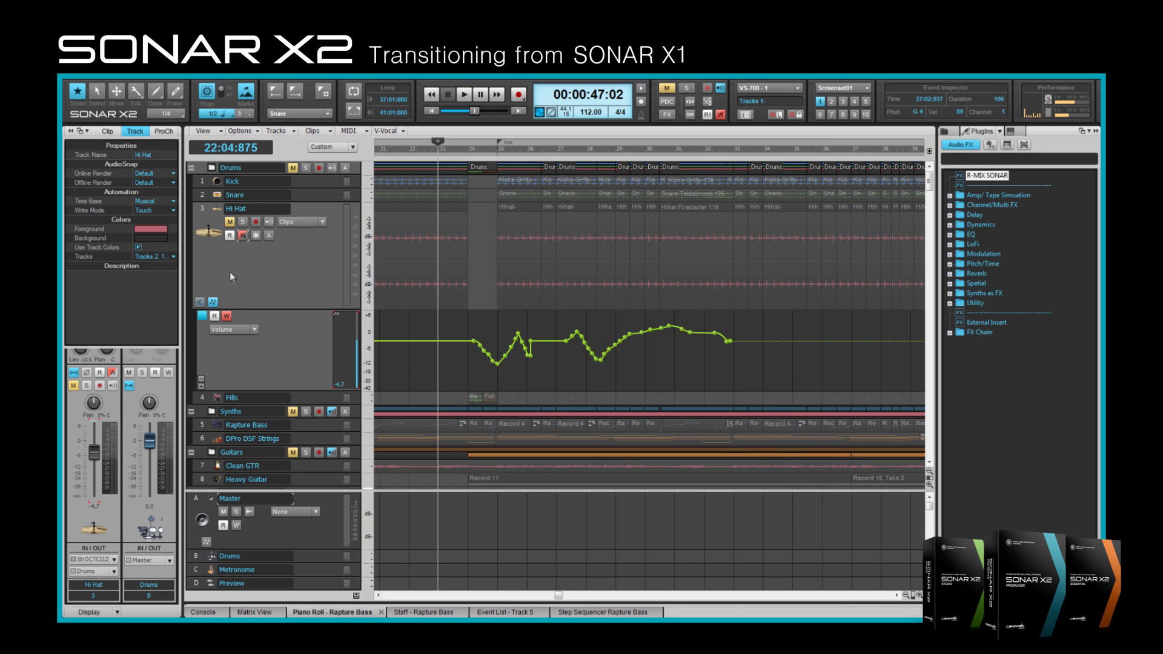
Step: Switch Hi Hat's automation write mode to Overwrite and record new Volume moves over the existing envelope during playback
left_click(172, 210)
left_click(181, 237)
key("space")
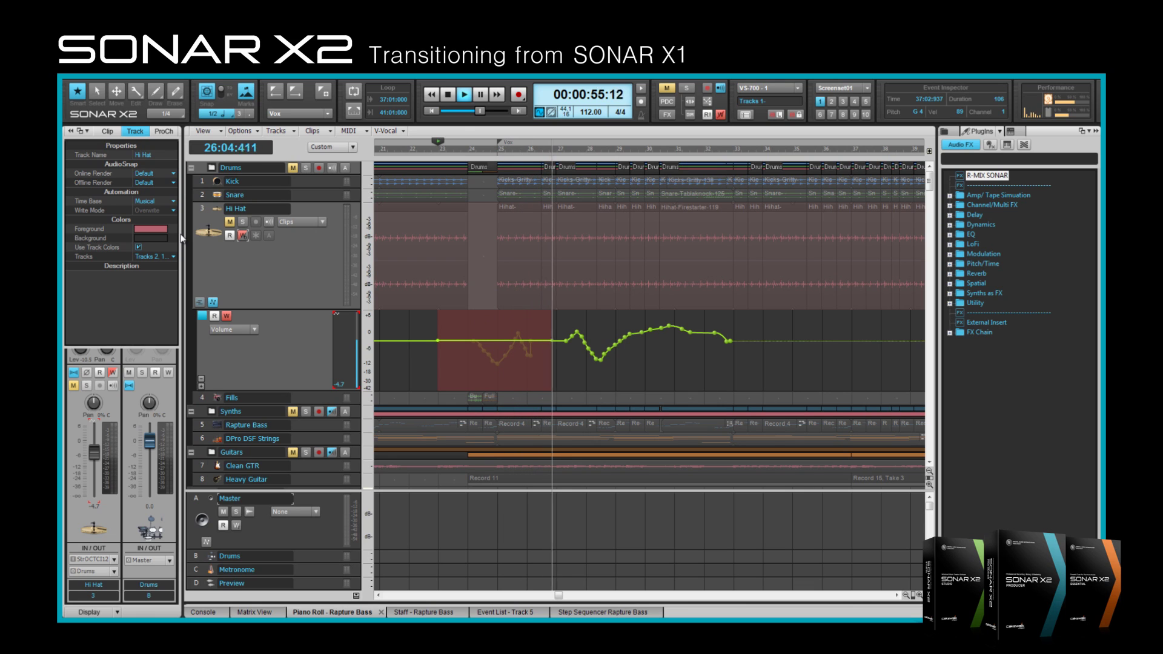
mouse_move(358, 340)
left_mouse_down()
mouse_move(357, 361)
mouse_move(358, 336)
left_mouse_up()
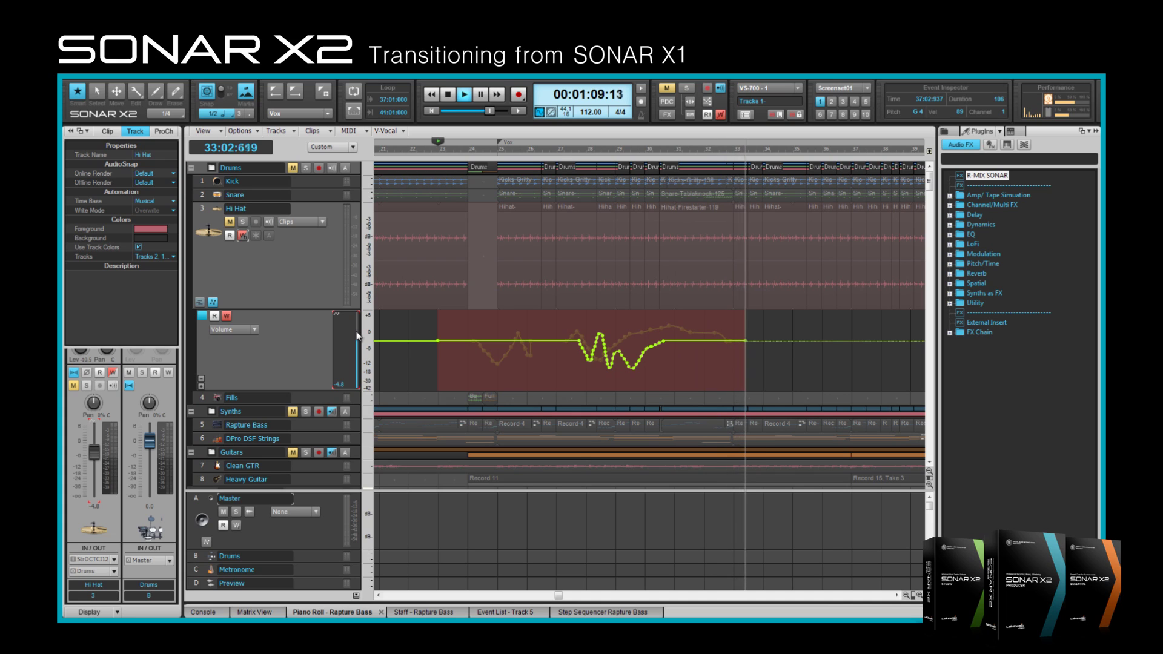
key("space")
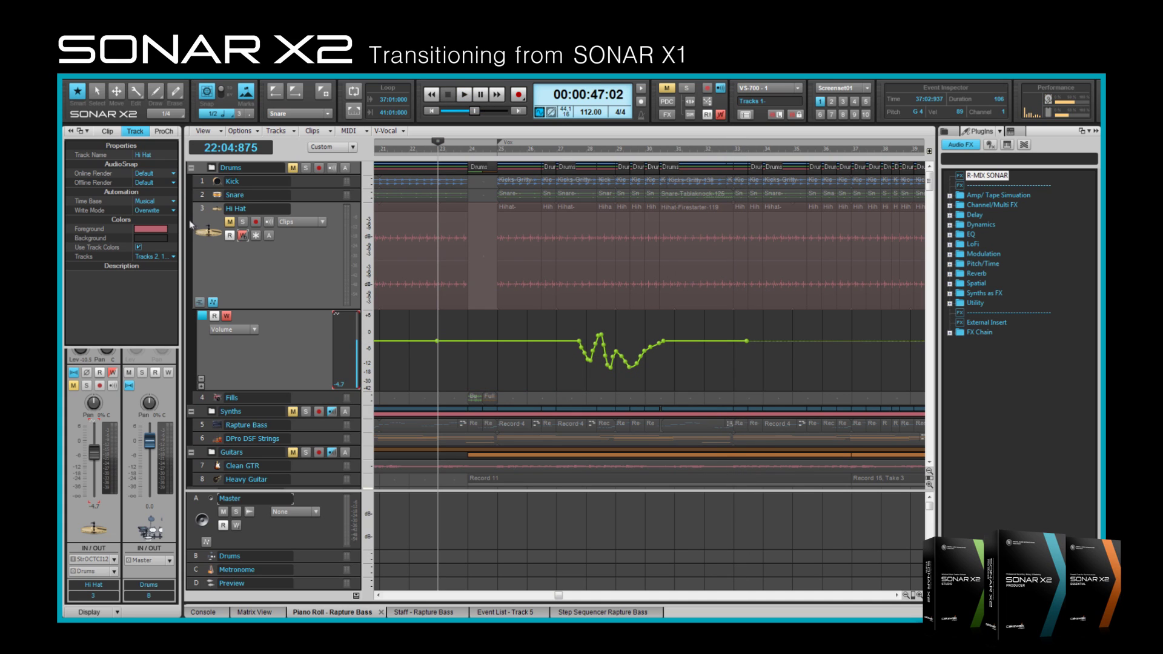
Step: Switch Hi Hat's automation write mode to Latch and move the Volume lane's level during playback
left_click(174, 211)
left_click(182, 247)
key("space")
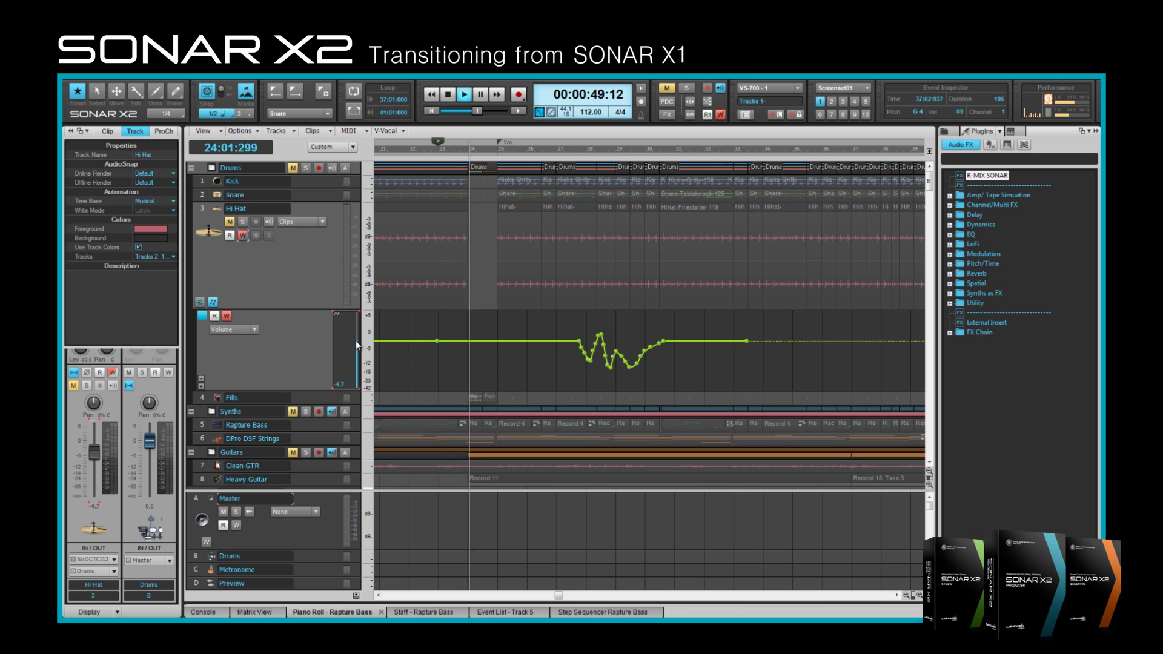
left_click_drag(358, 338, 357, 354)
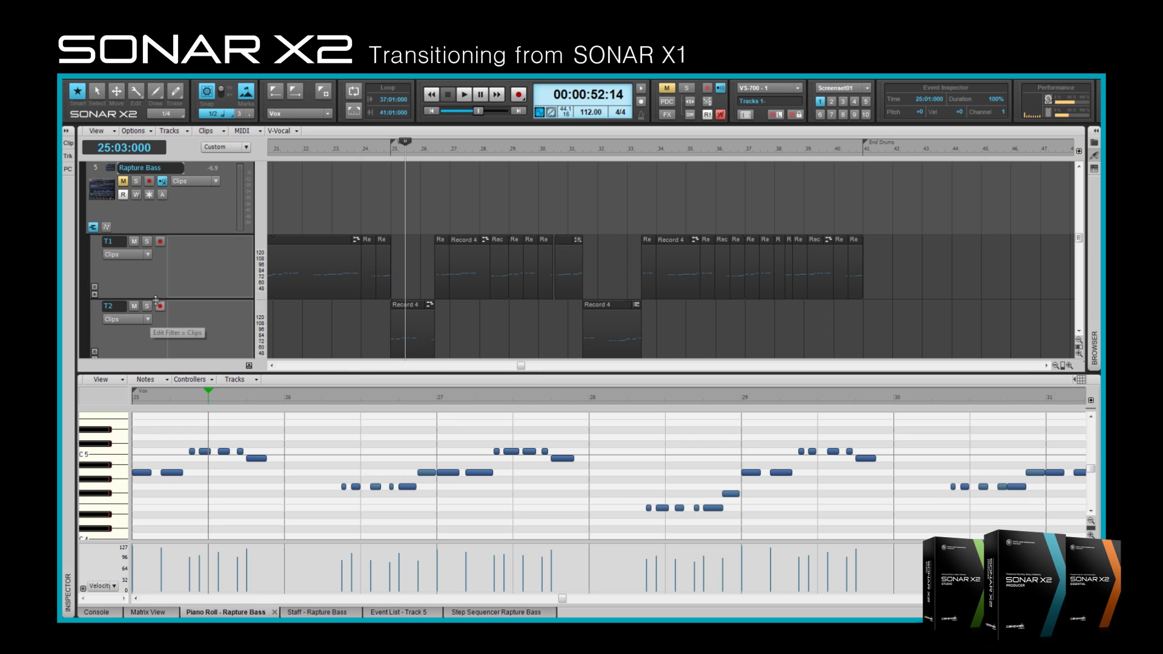
Step: Set the edit filter of Rapture Bass's T1 take lane to Notes and fit the note content to the lane
left_click(148, 254)
left_click(184, 274)
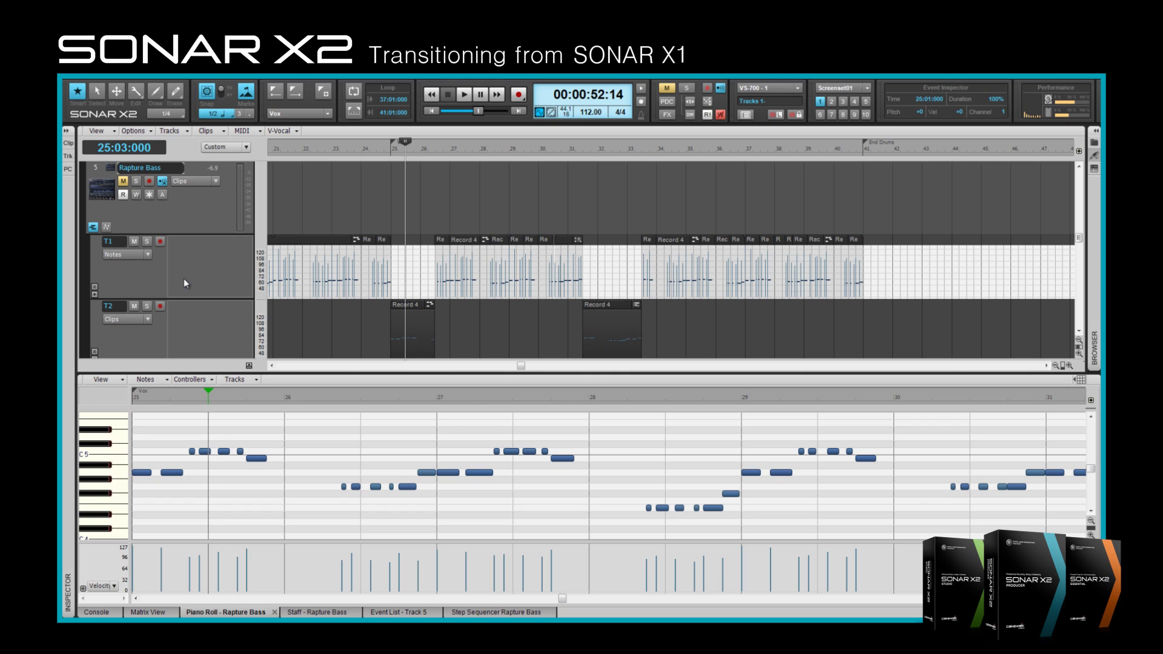
right_click(260, 274)
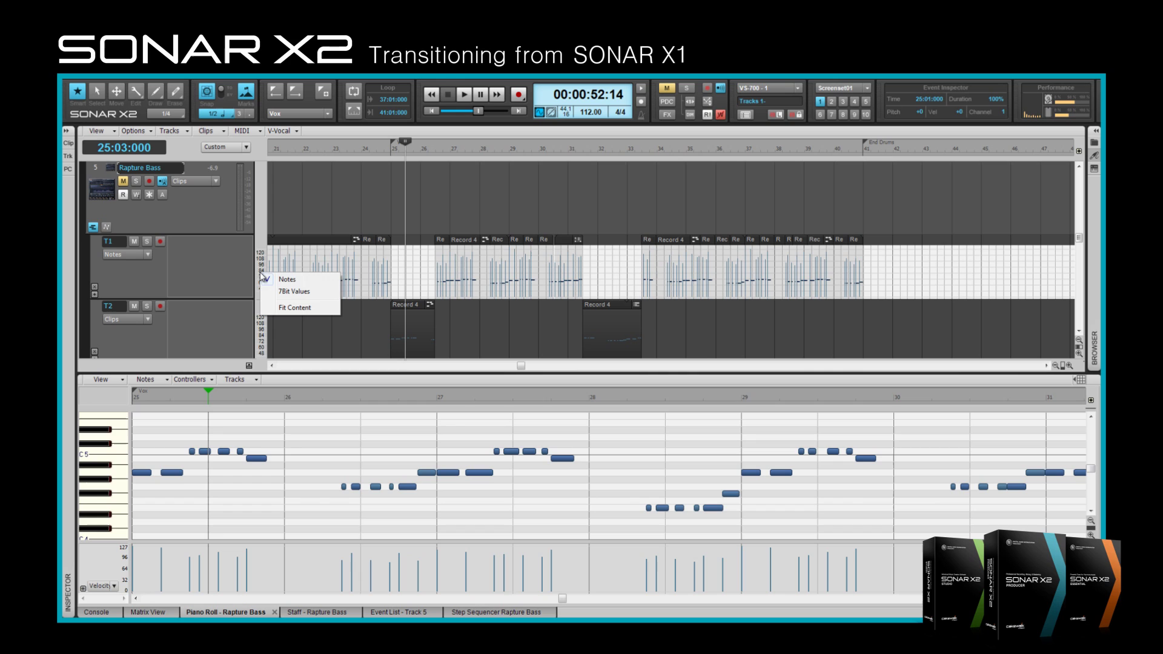
left_click(284, 307)
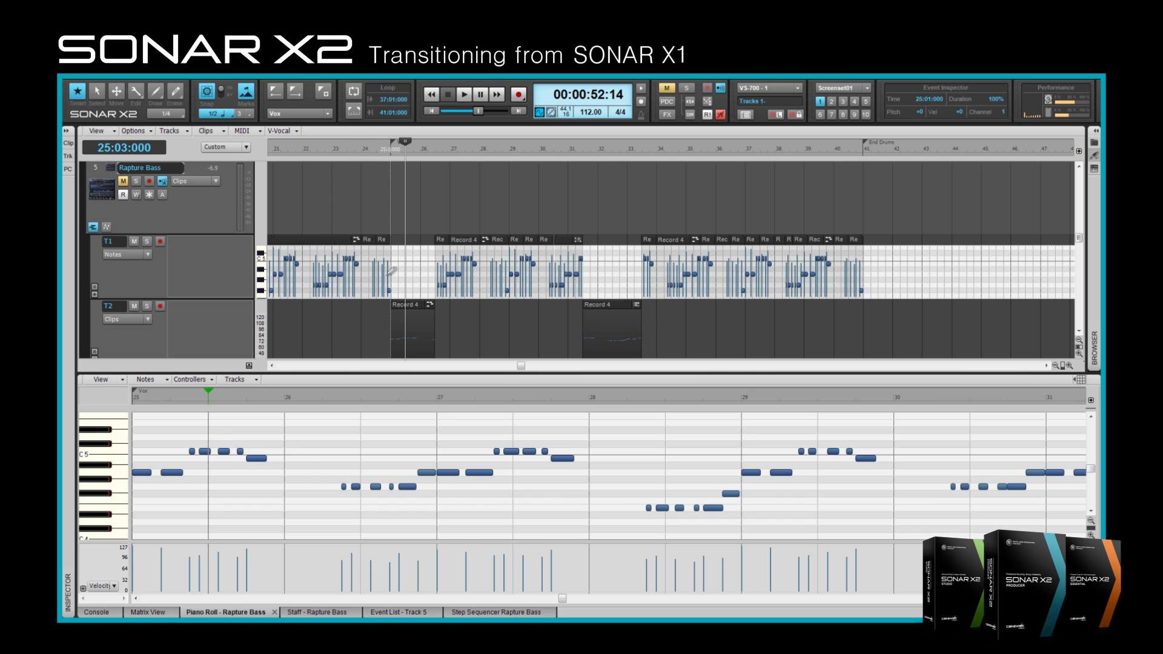
Step: Turn off Show Velocity for MIDI notes in the track view
left_click(252, 133)
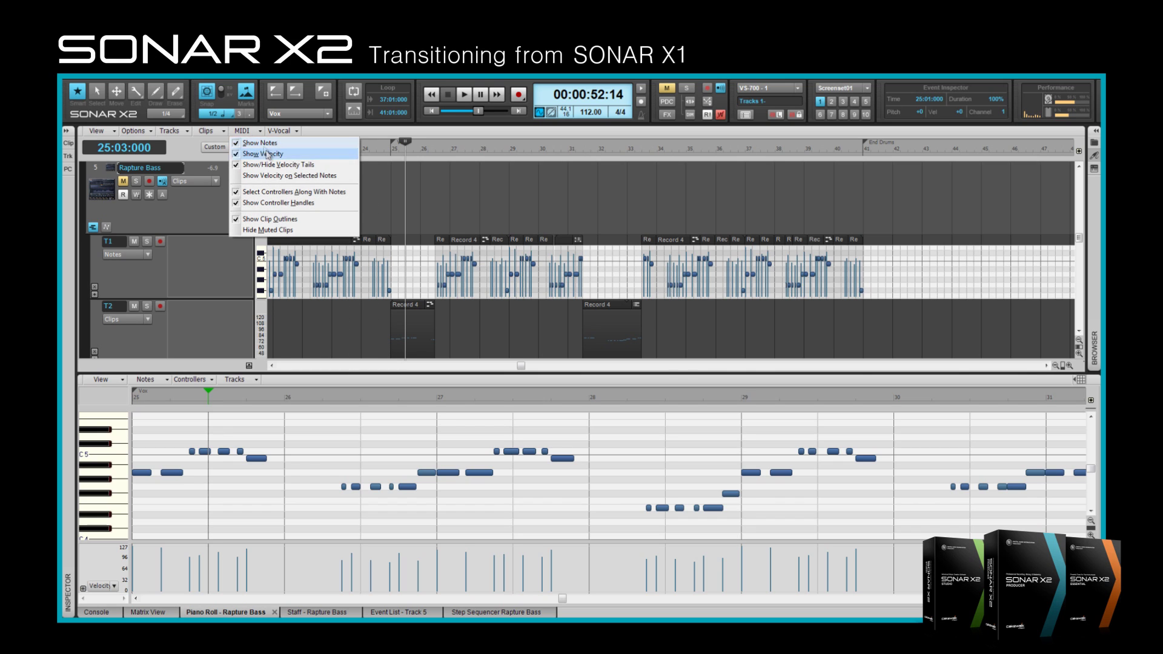
left_click(290, 154)
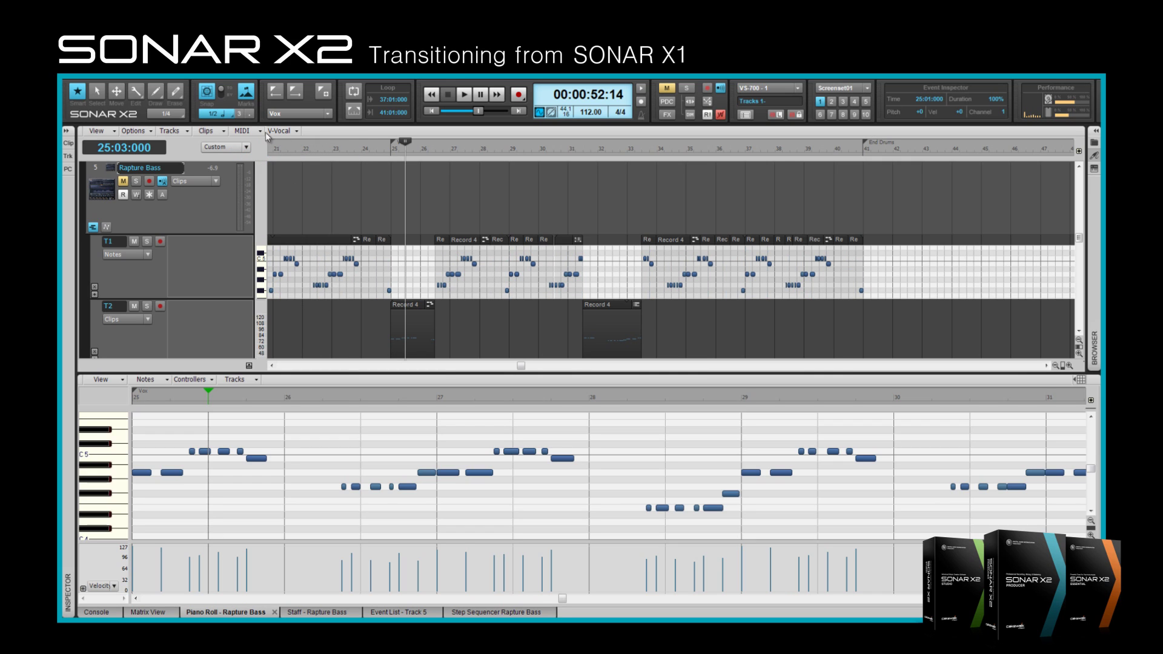
Step: Set the edit filter of Rapture Bass's T2 take lane to Notes and fit the note content to the lane
left_click(242, 131)
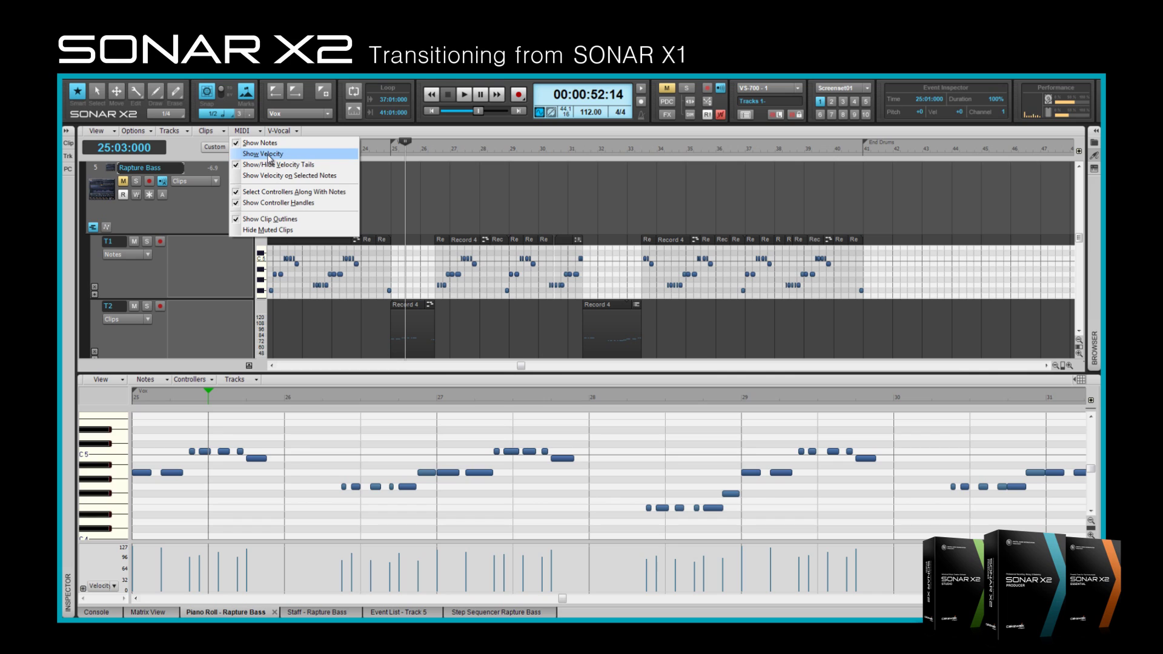
left_click(226, 269)
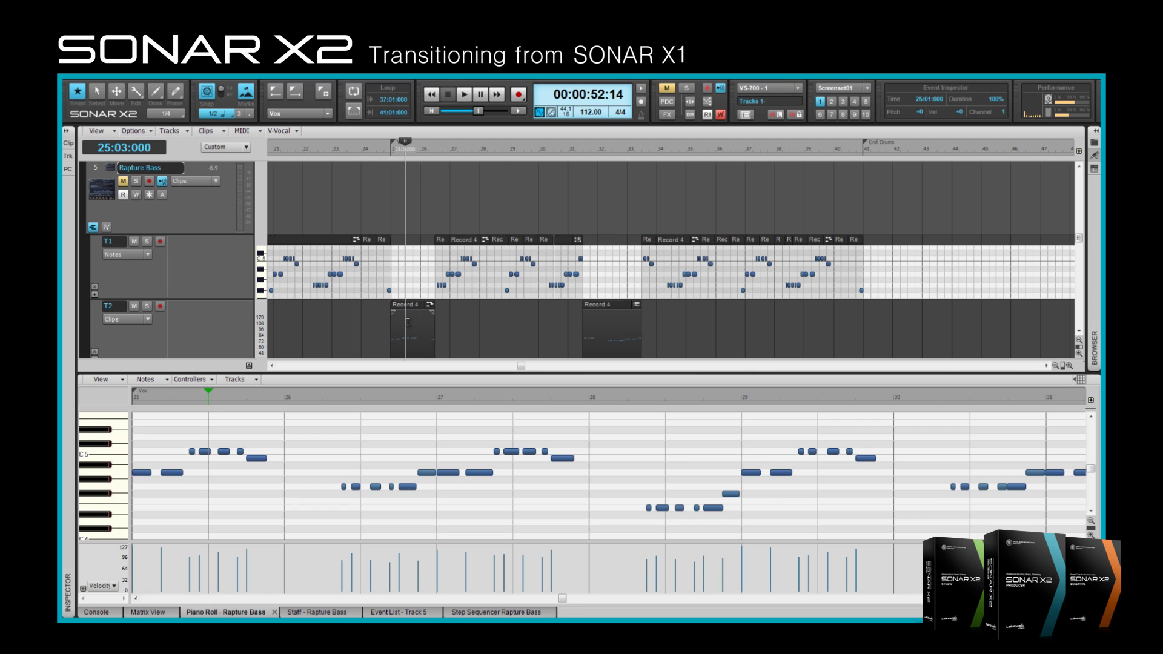
left_click(149, 321)
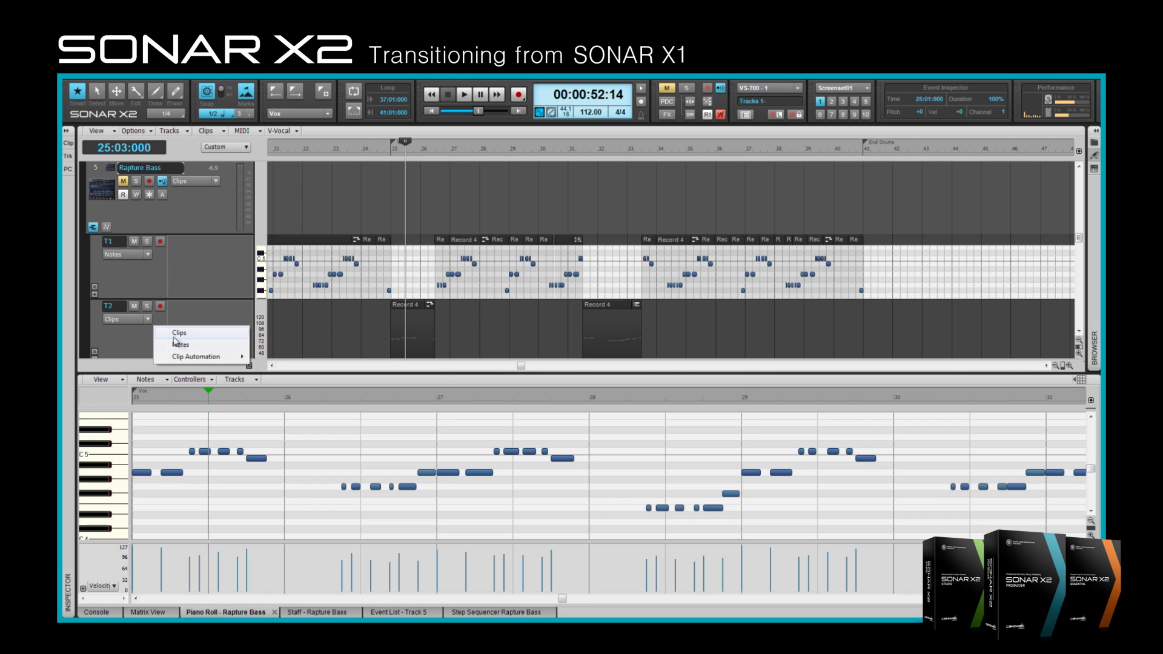
left_click(188, 345)
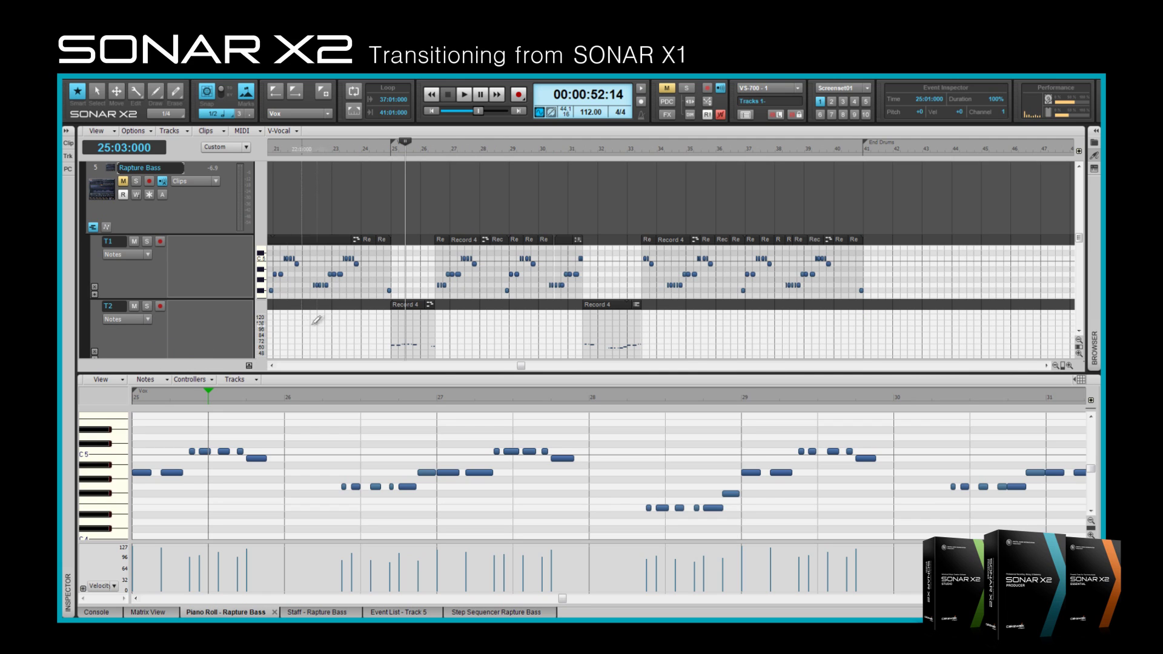
right_click(261, 331)
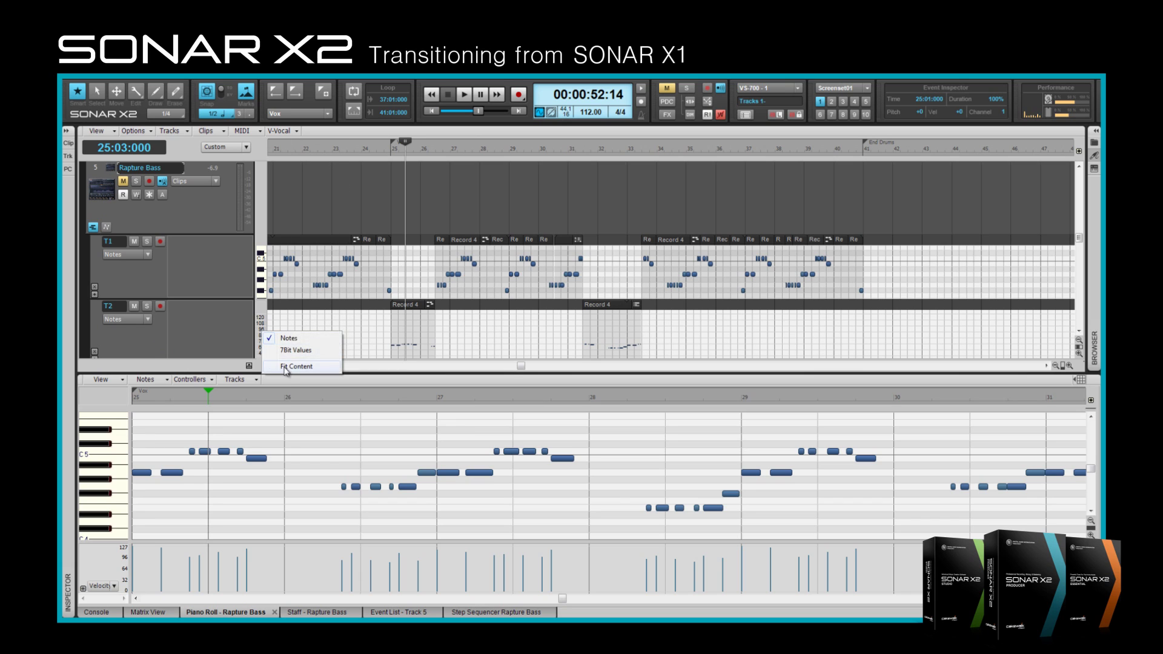
left_click(285, 369)
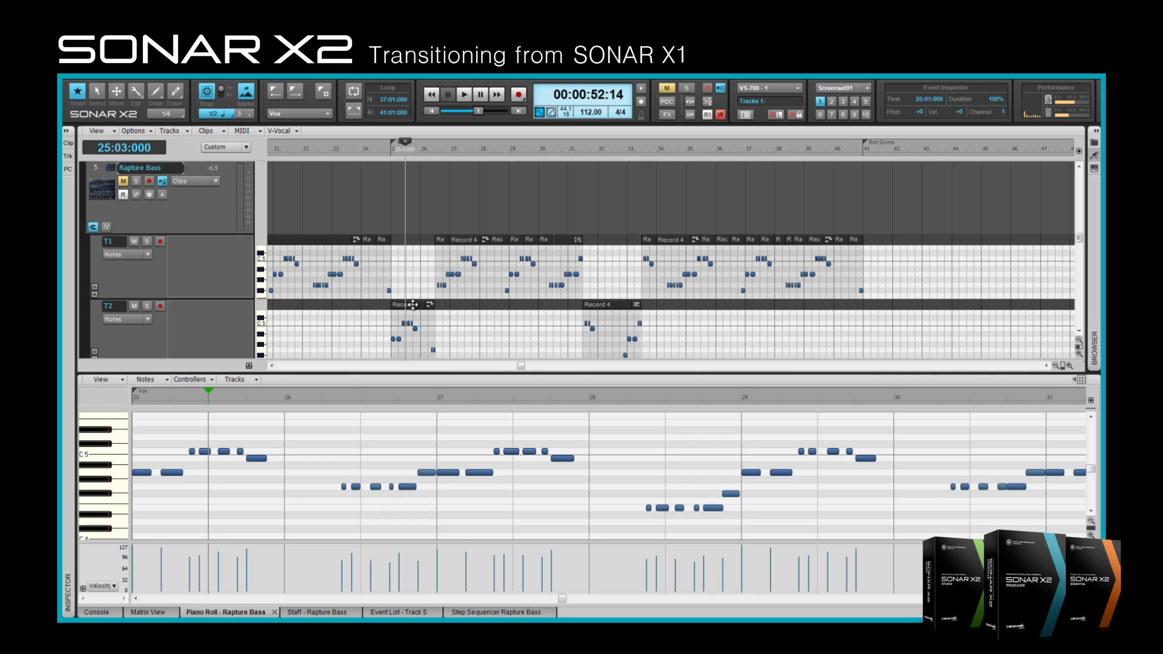
Step: Move the first Record 4 clip in Rapture Bass's T2 lane to measure 23 and return it to measure 25
left_click(412, 304)
left_click_drag(406, 305, 349, 307)
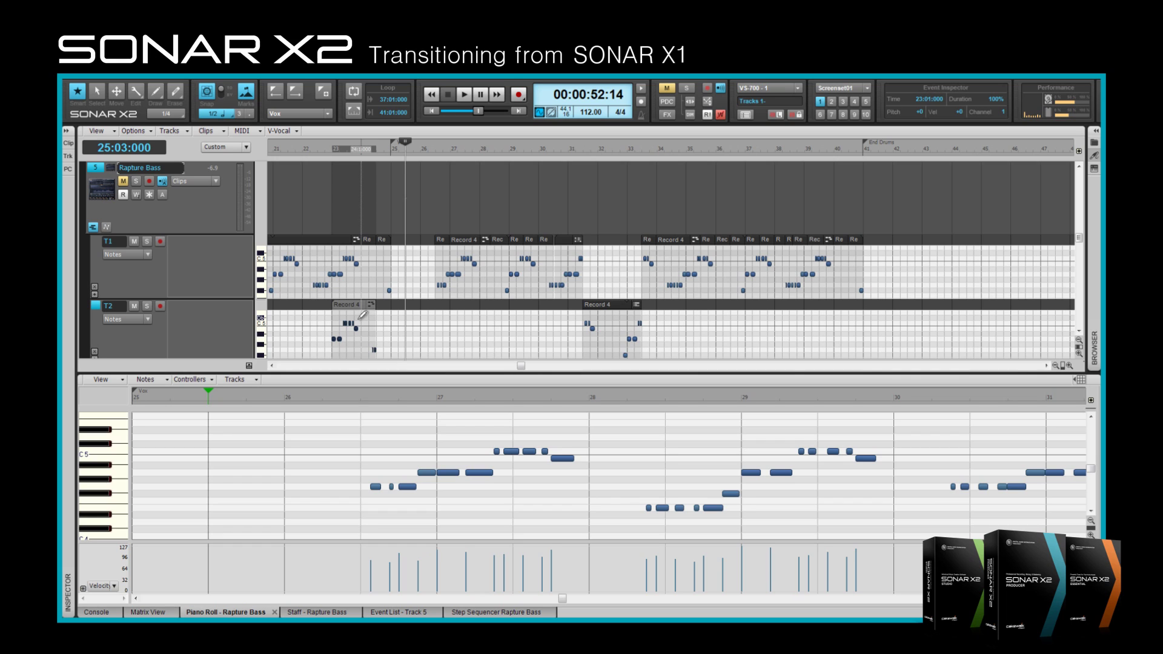
left_click_drag(346, 304, 404, 305)
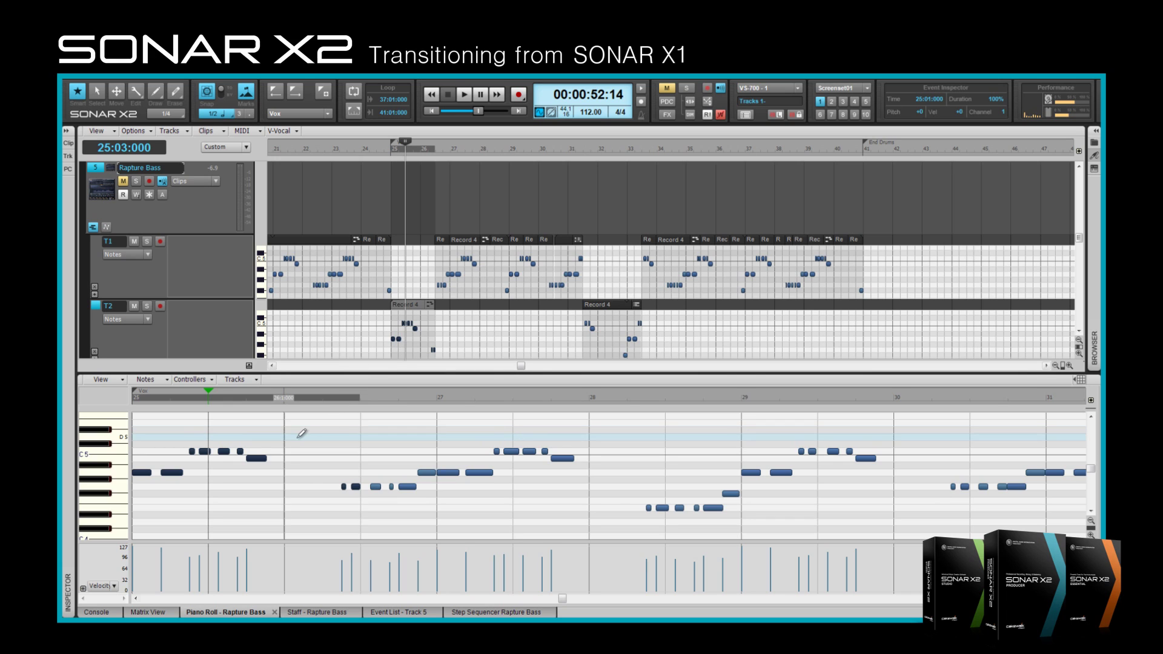
Step: Maximize the Rapture Bass Piano Roll and draw two-beat notes on D4, A3 and F3 starting at measure 27
double_click(239, 612)
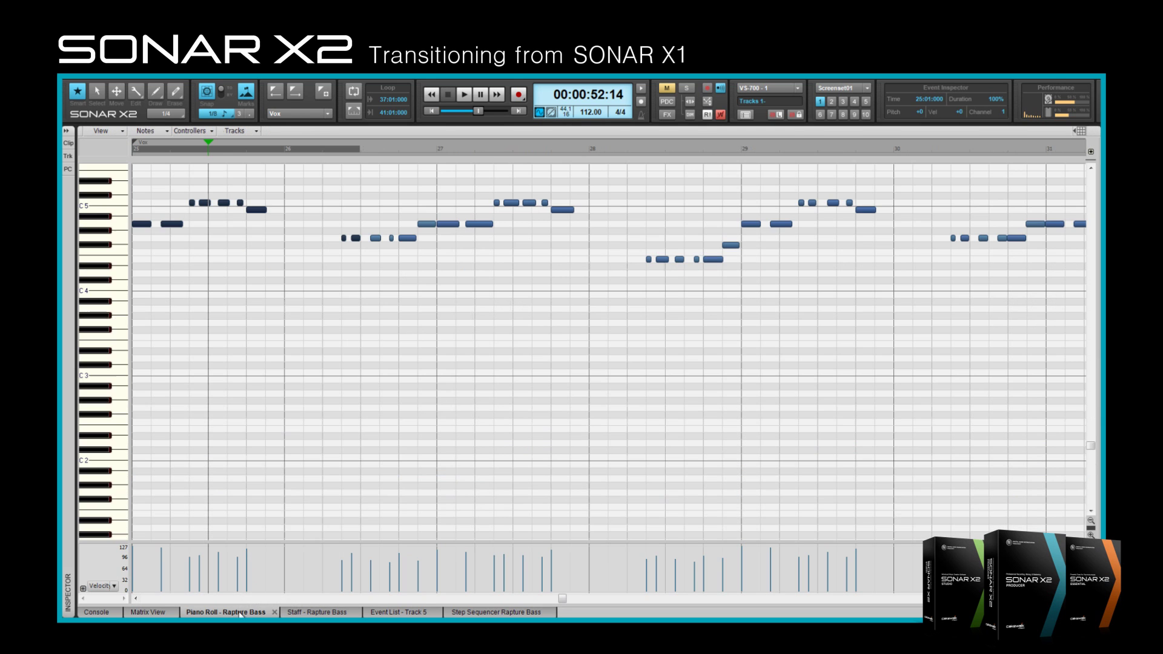
scroll(492, 388, "up", 3)
scroll(490, 405, "up", 4)
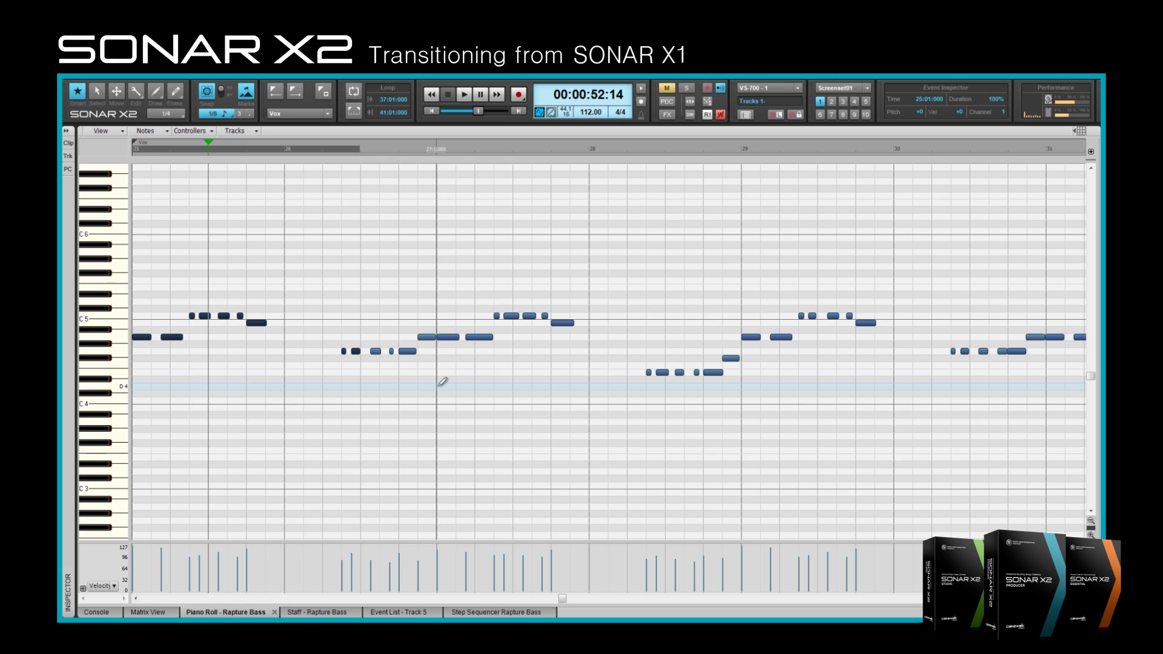
mouse_move(442, 381)
left_mouse_down()
mouse_move(606, 383)
mouse_move(463, 382)
mouse_move(594, 383)
mouse_move(499, 382)
mouse_move(514, 382)
left_mouse_up()
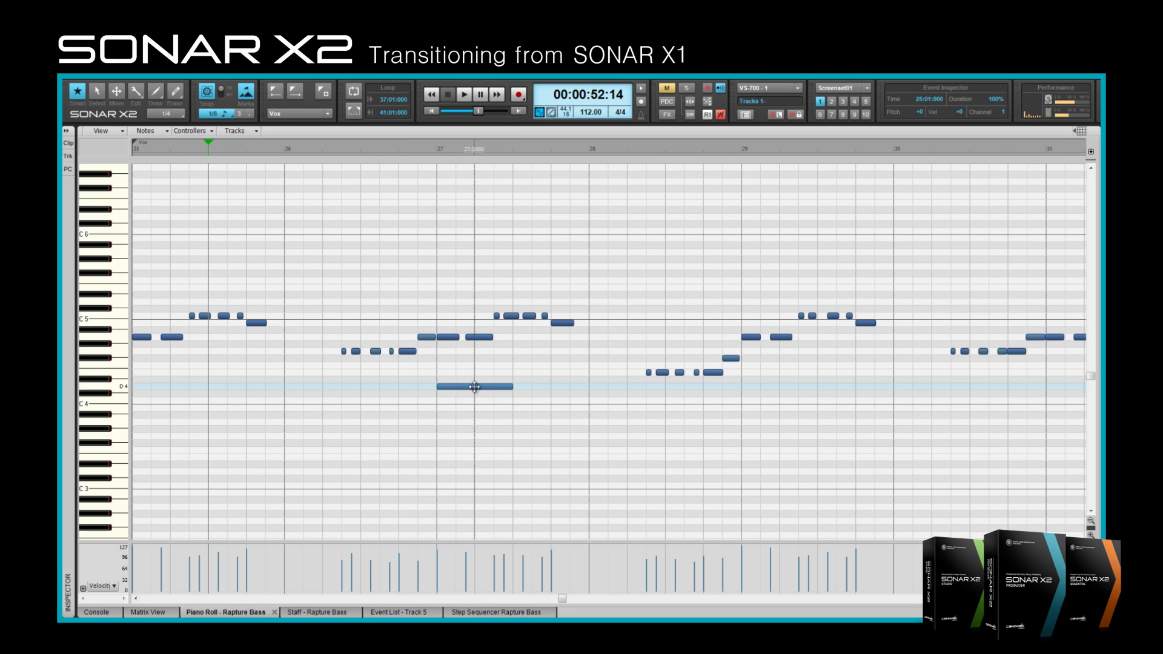
mouse_move(512, 388)
left_mouse_down()
mouse_move(556, 388)
mouse_move(509, 386)
left_mouse_up()
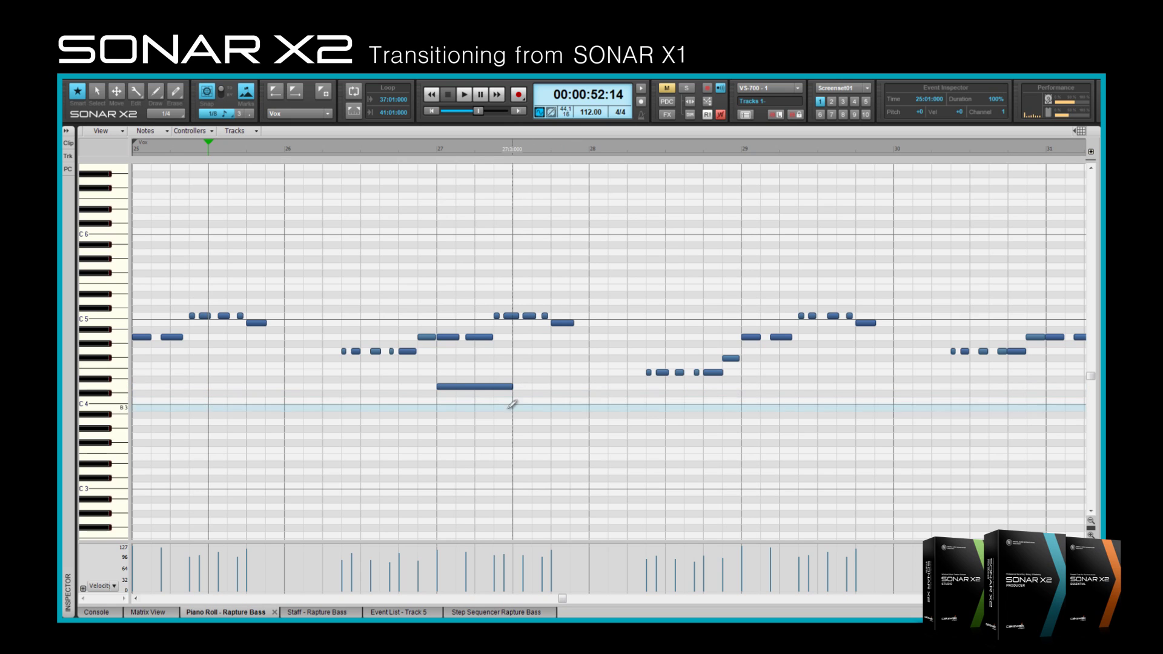
mouse_move(440, 414)
left_mouse_down()
mouse_move(592, 415)
mouse_move(512, 416)
mouse_move(511, 456)
mouse_move(503, 325)
mouse_move(504, 435)
mouse_move(505, 396)
mouse_move(510, 419)
left_mouse_up()
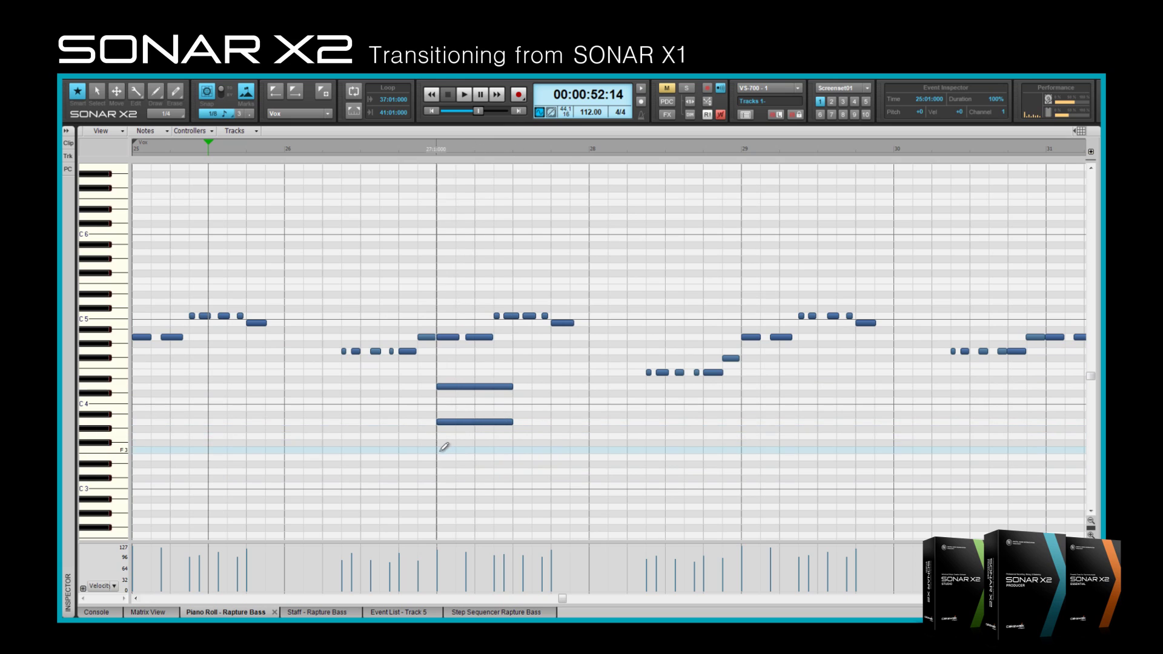
left_click_drag(440, 450, 510, 451)
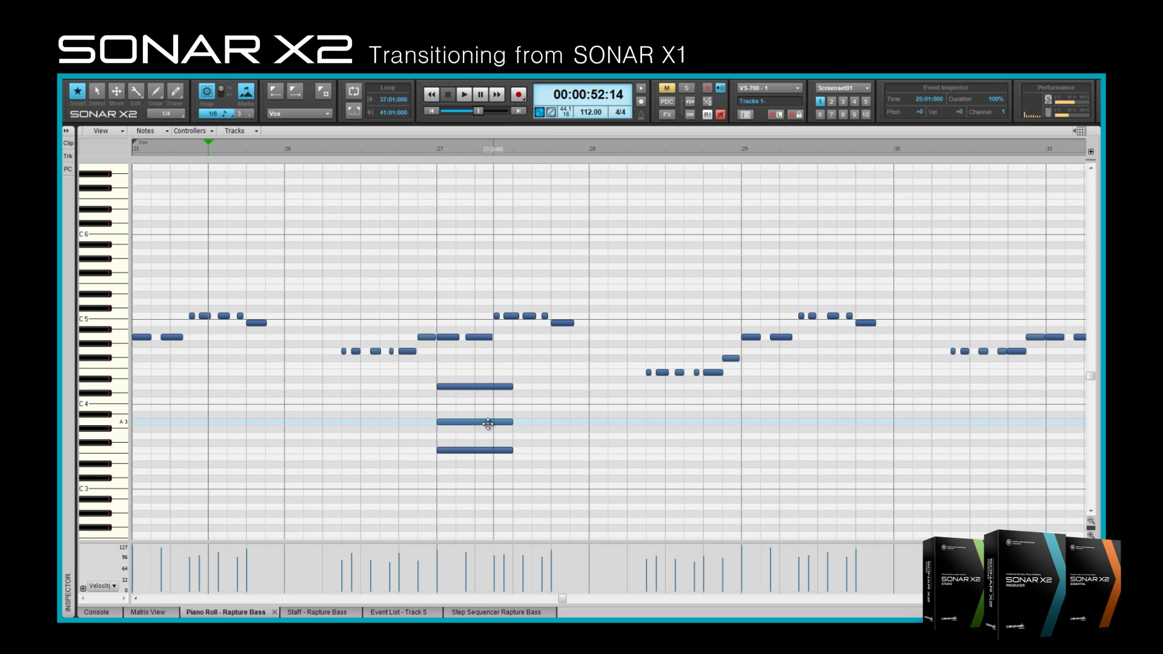
Step: Move the three drawn notes in measure 27 one beat later and split them all at their midpoint
left_click_drag(421, 366, 546, 474)
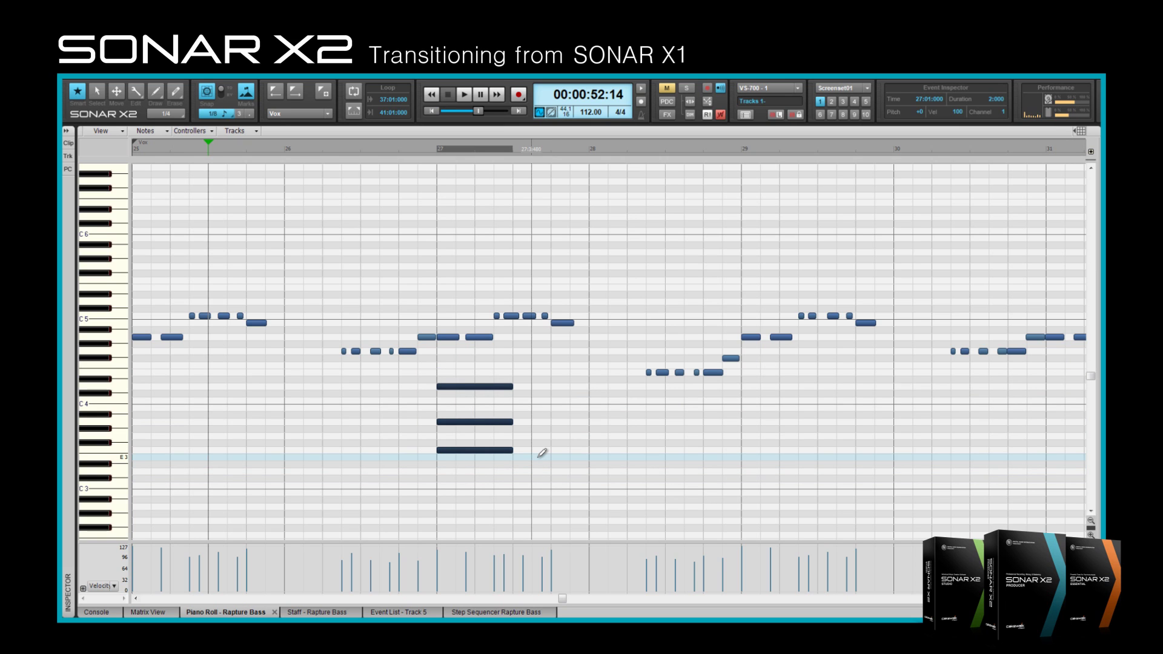
left_click_drag(422, 372, 539, 460)
left_click_drag(467, 387, 507, 390)
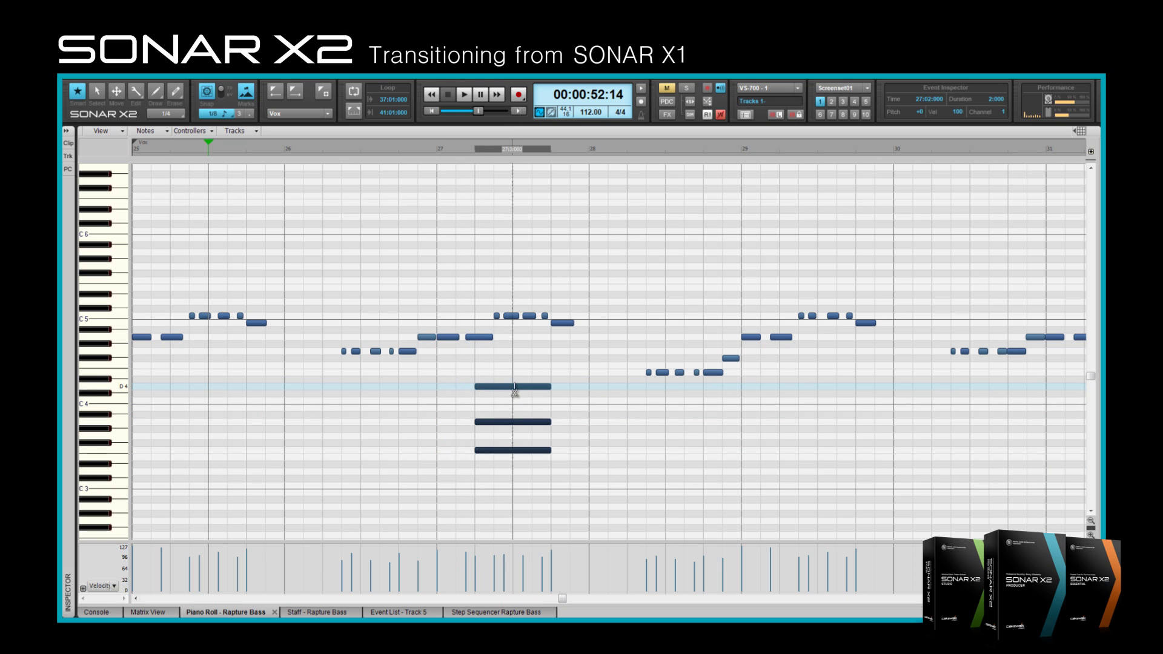
left_click(514, 391, "alt")
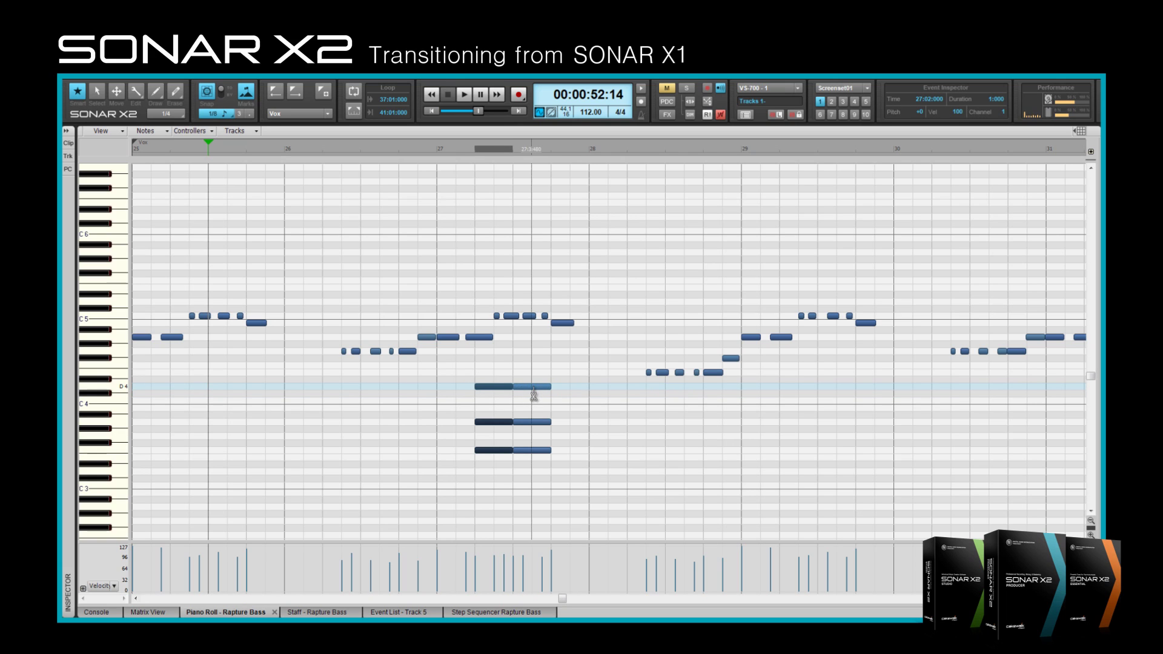
Step: Erase the second half of the D4 note, draw a two-beat D3 note beneath the chord and select the chord's notes
right_click(533, 389)
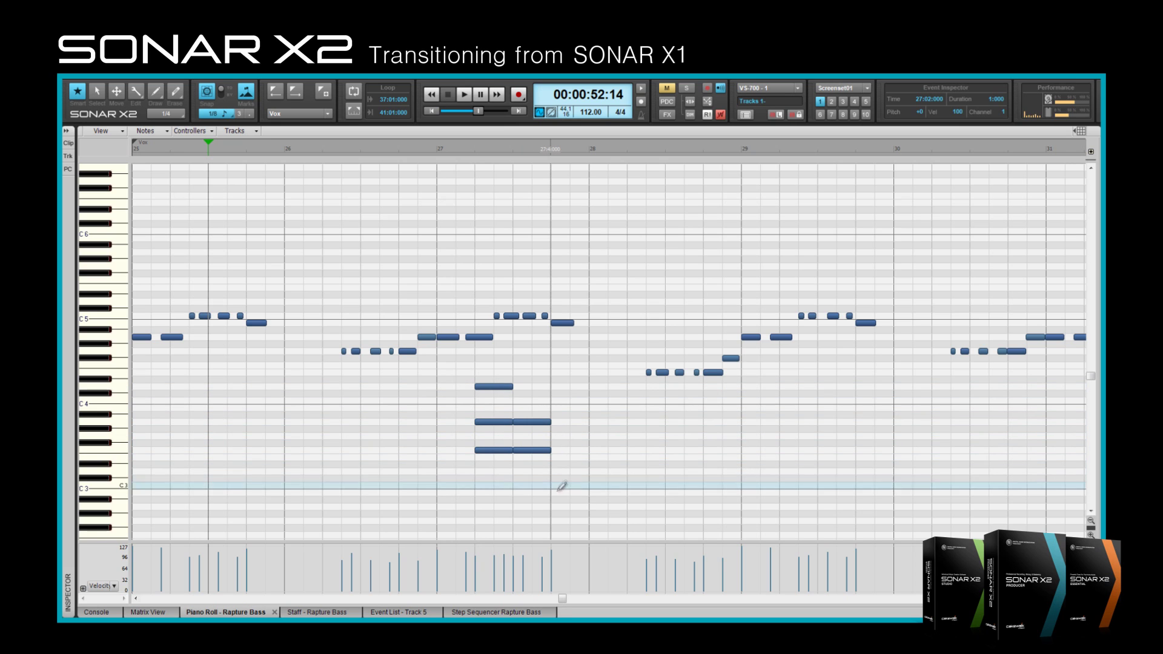
left_click_drag(477, 471, 552, 469)
left_click_drag(459, 381, 551, 474)
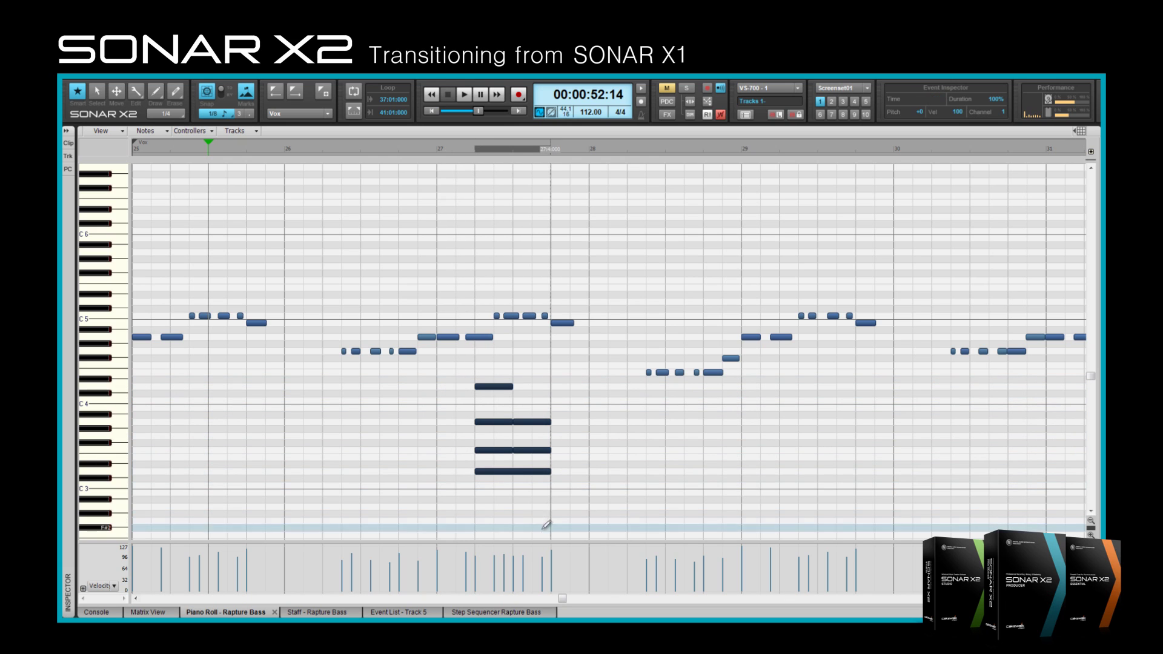
Step: Enlarge the velocity pane and redraw the note velocities with freehand and sloping curves across measures 26 to 29
left_click_drag(541, 543, 531, 487)
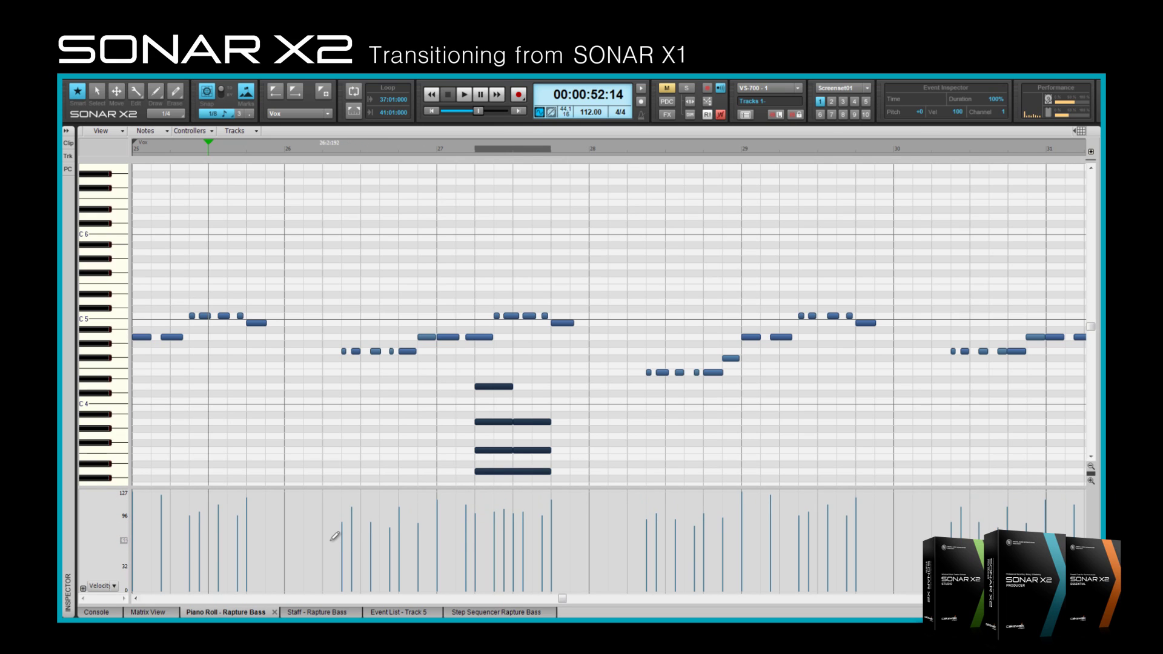
mouse_move(338, 531)
left_mouse_down()
mouse_move(509, 554)
mouse_move(573, 515)
mouse_move(672, 545)
mouse_move(766, 512)
mouse_move(833, 527)
mouse_move(867, 514)
left_mouse_up()
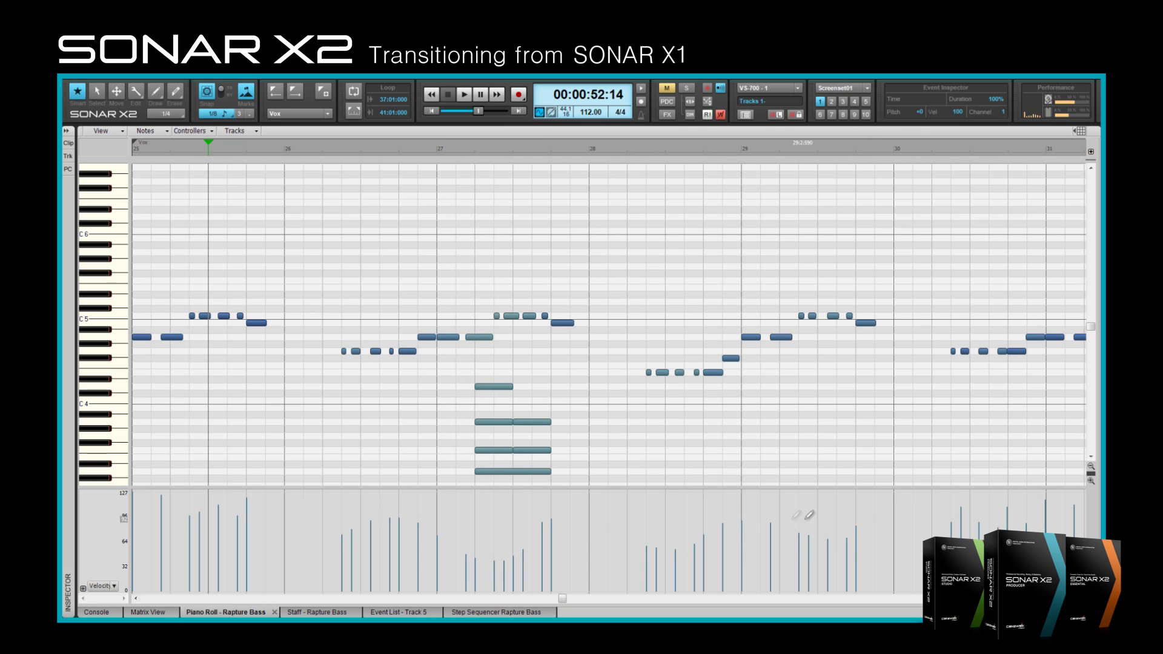
left_click_drag(339, 498, 618, 575)
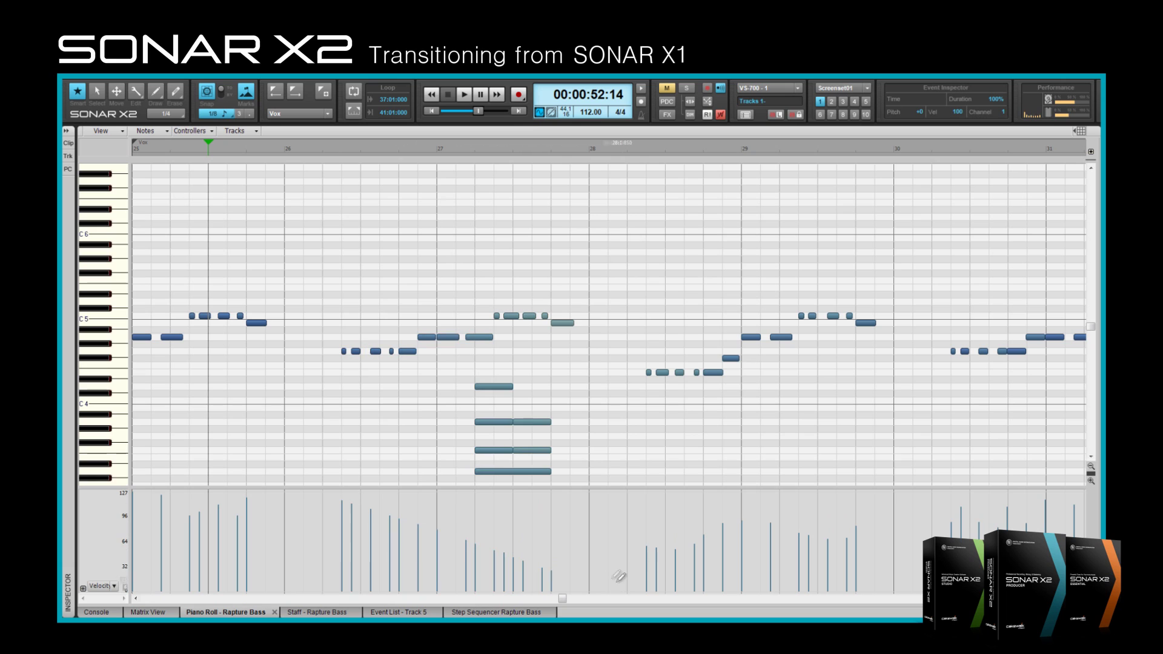
left_click_drag(339, 505, 920, 604)
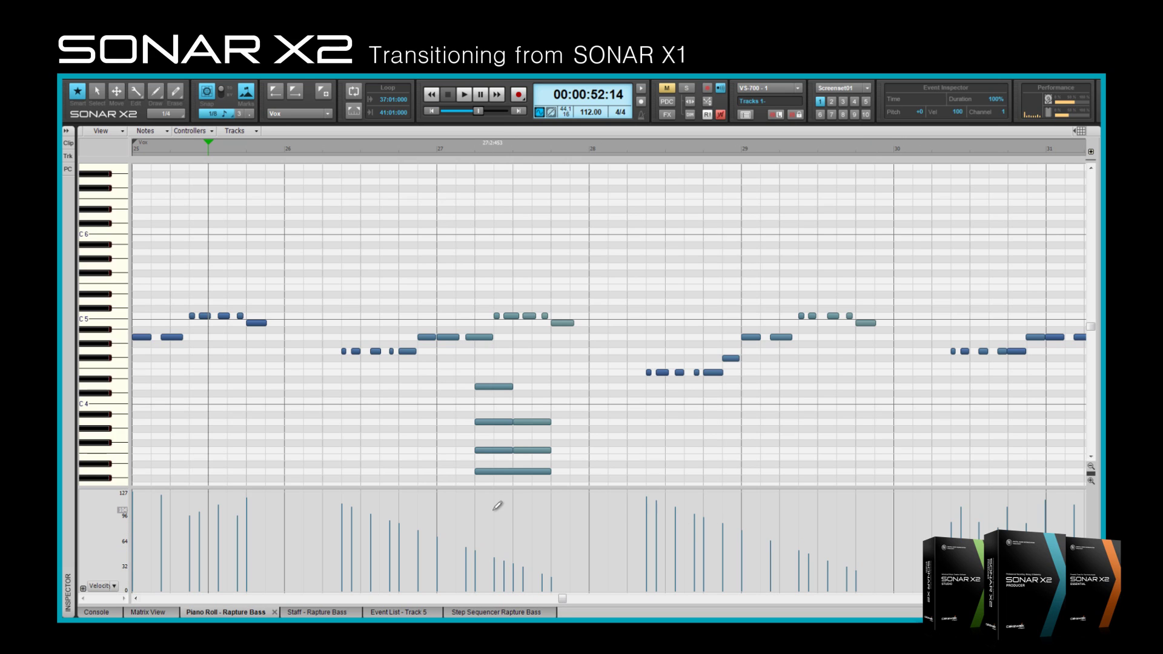
mouse_move(339, 554)
left_mouse_down()
mouse_move(516, 532)
mouse_move(632, 541)
left_mouse_up()
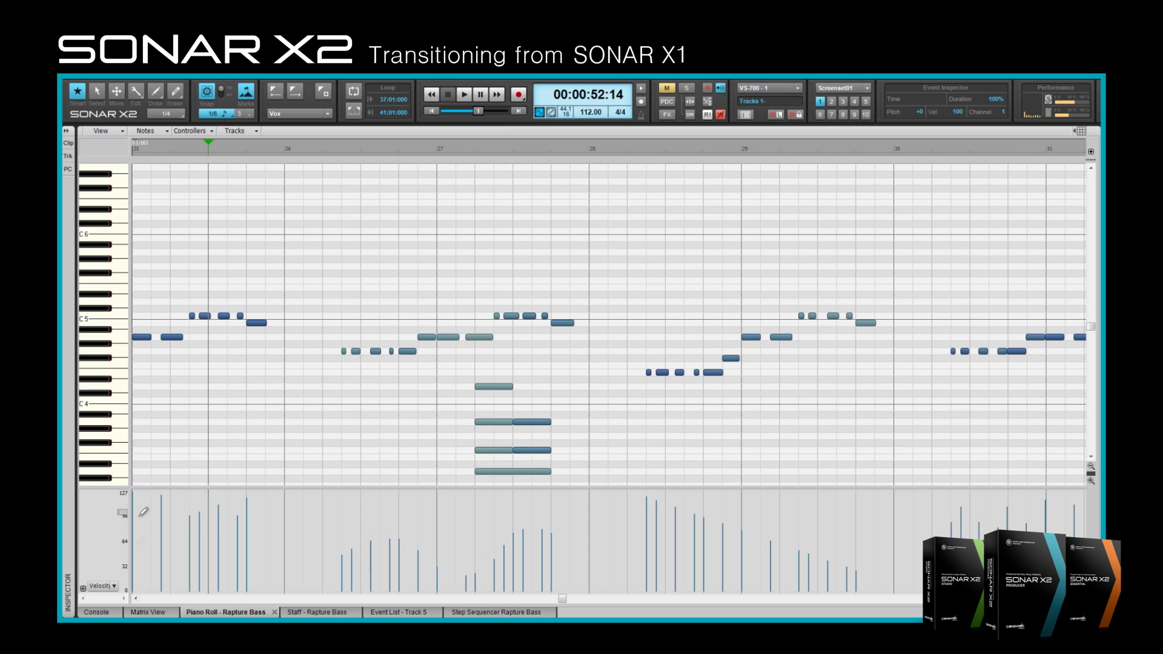
Step: Assign the controller pane to a new MIDI event type of Control, value 0, Channel 1, and add another with the same settings
left_click(115, 587)
left_click(114, 585)
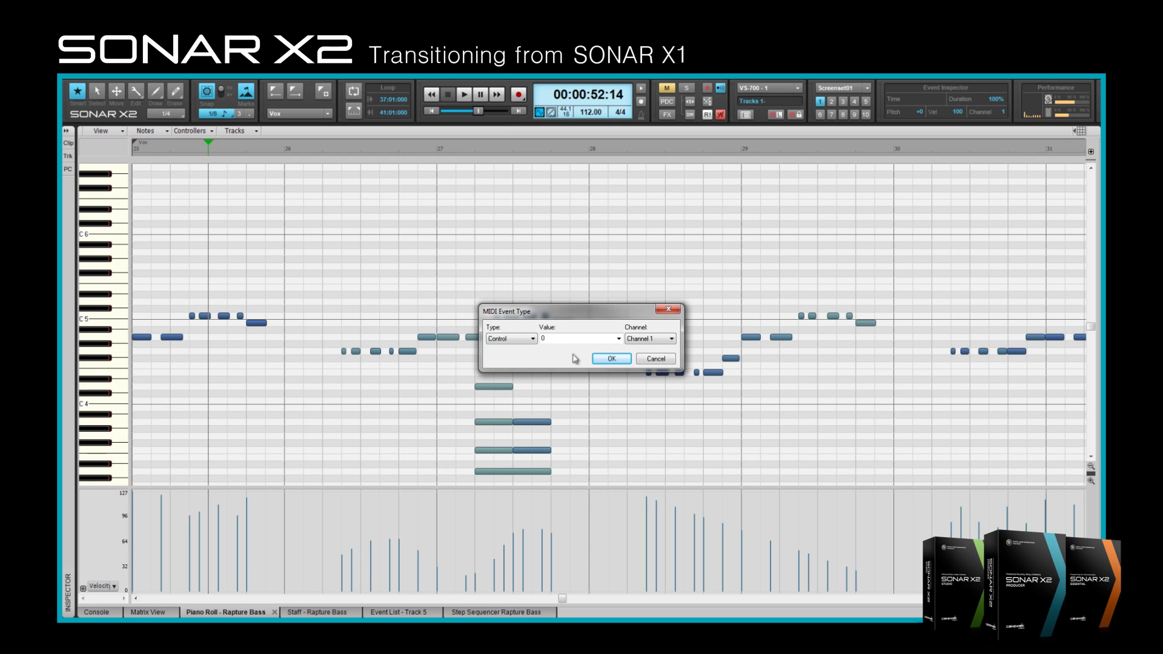
left_click(614, 360)
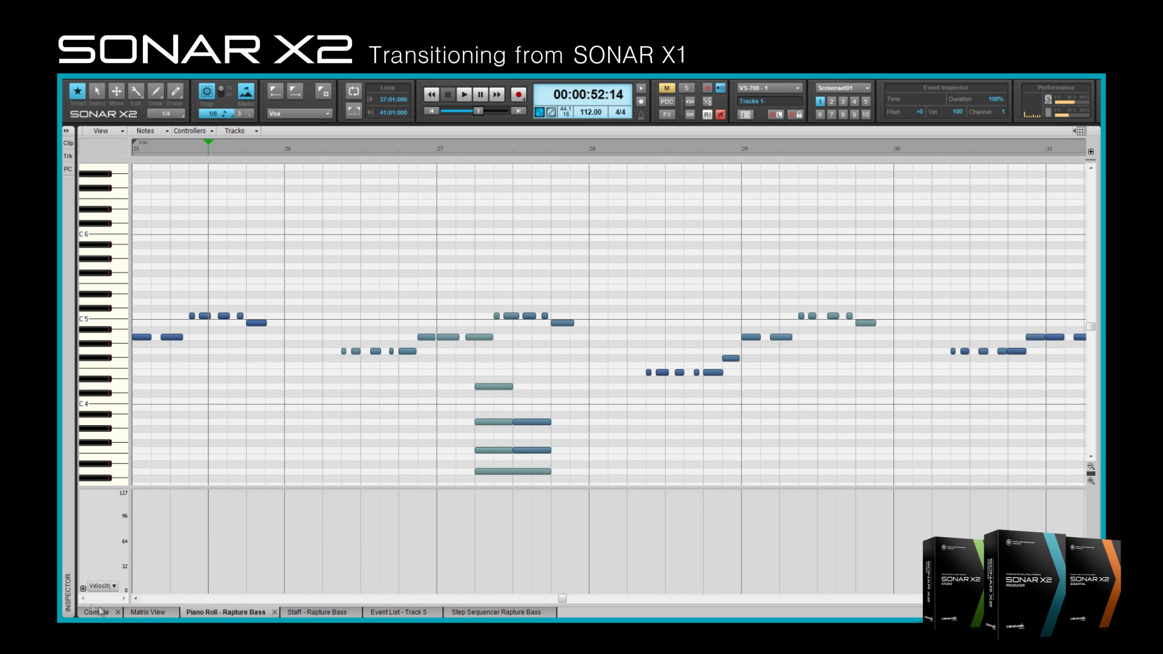
left_click(83, 590)
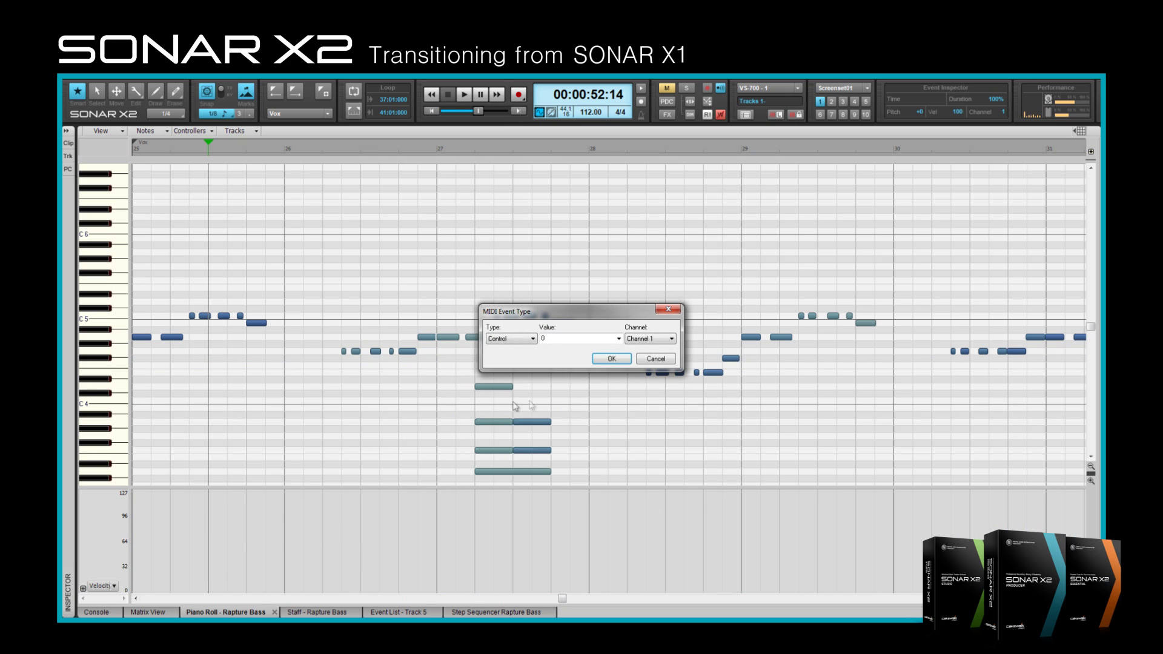
left_click(612, 358)
left_click(83, 589)
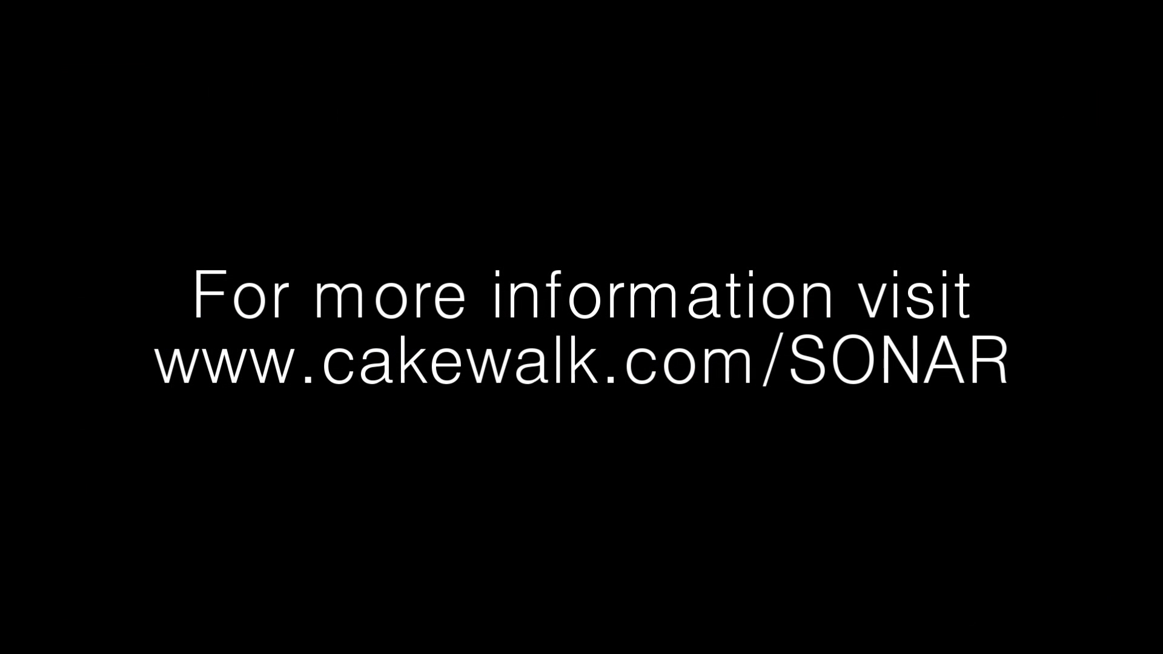